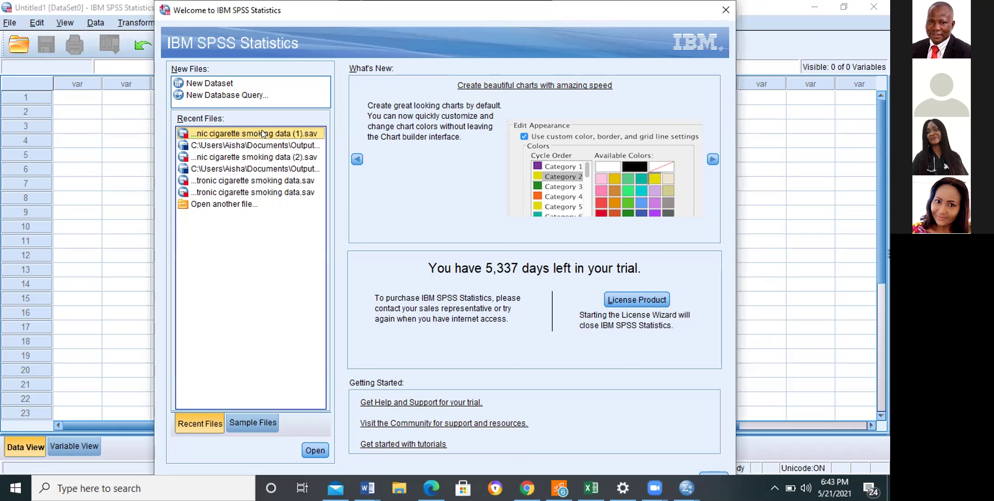
Open the recent data file electronic cigarette smoking data (1).sav and dismiss the chat notification.
key("Return")
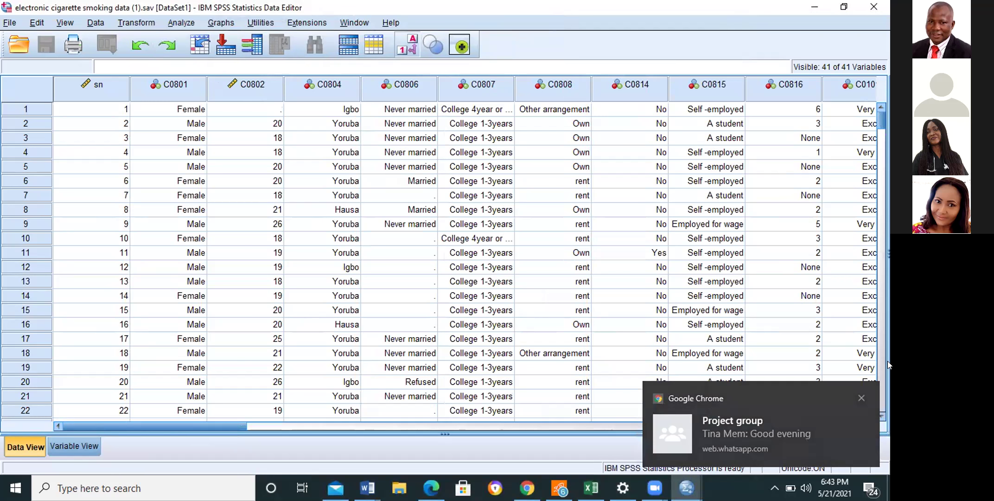
left_click(858, 398)
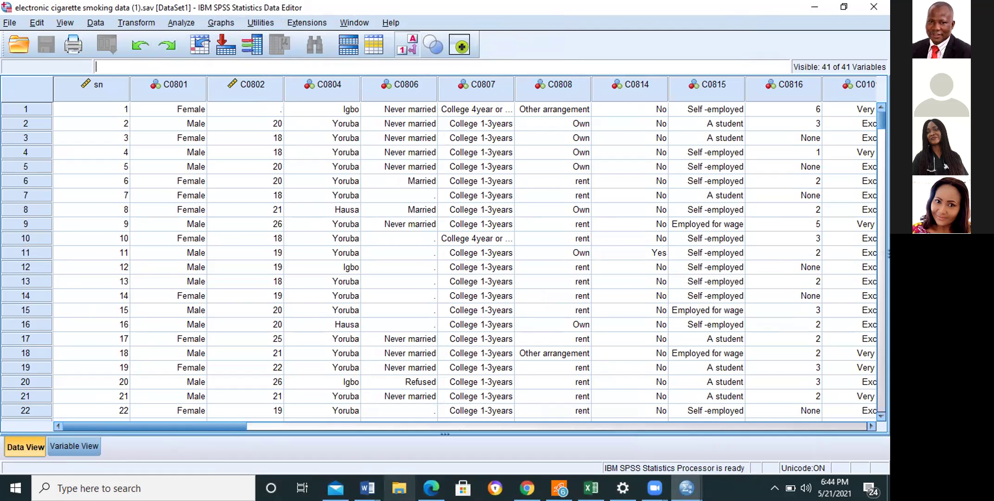
mouse_move(591, 487)
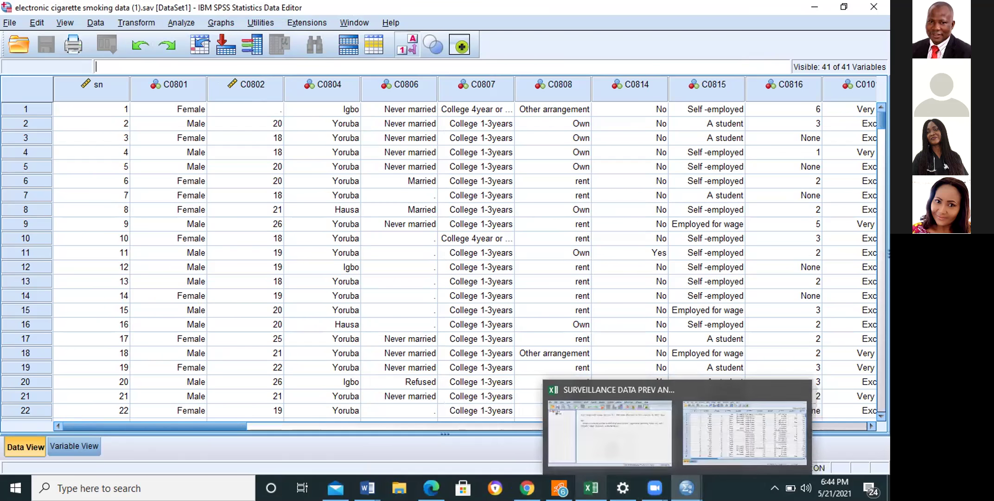
mouse_move(559, 488)
mouse_move(686, 488)
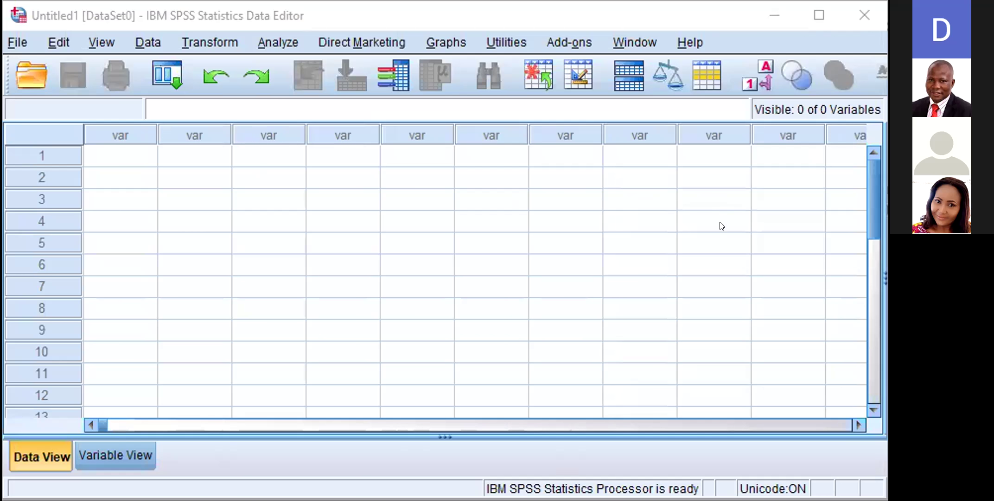
Maximize the empty Untitled1 Data Editor window and select a blank cell in row 4.
left_click(817, 19)
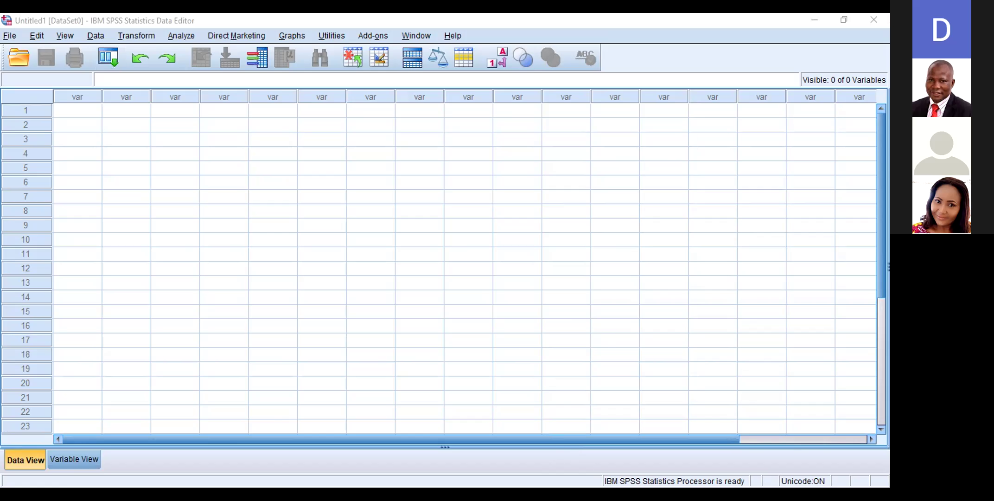
left_click(784, 151)
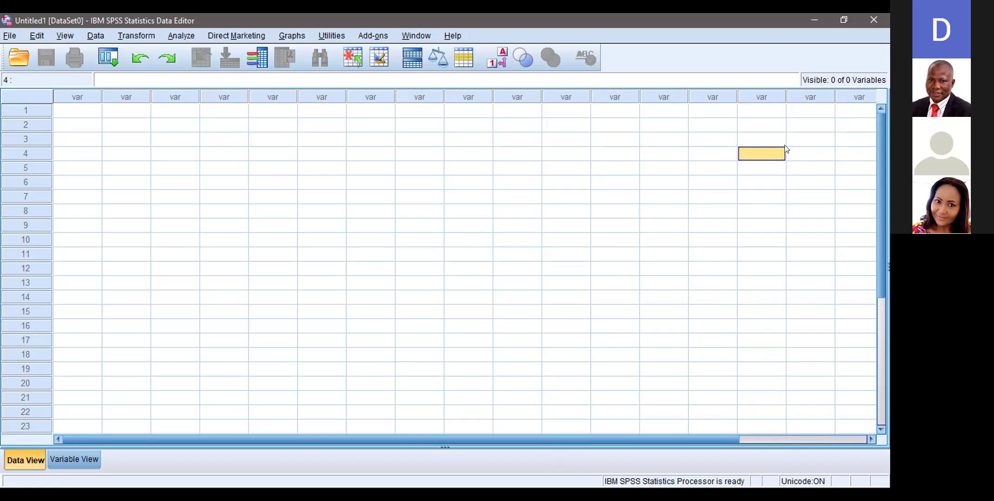
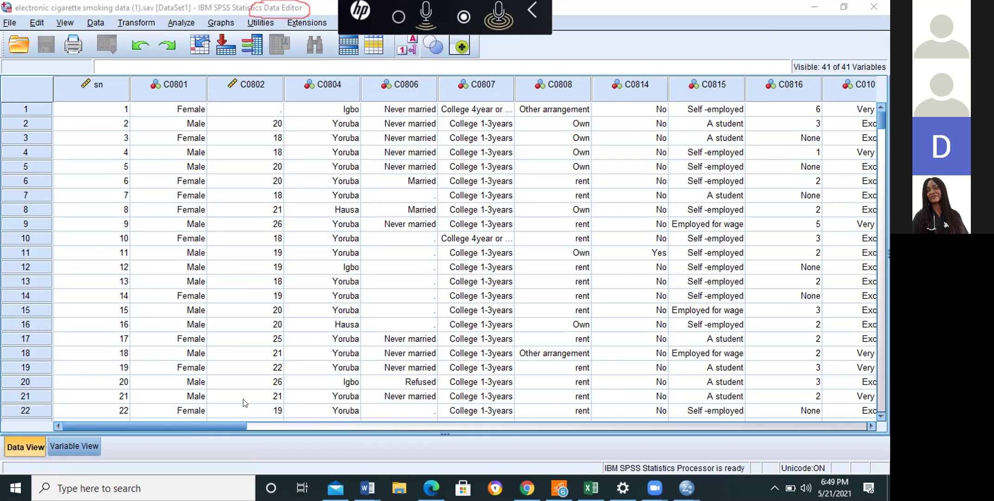
Bring the Output1 viewer window to the front and maximize it to show the log.
mouse_move(687, 488)
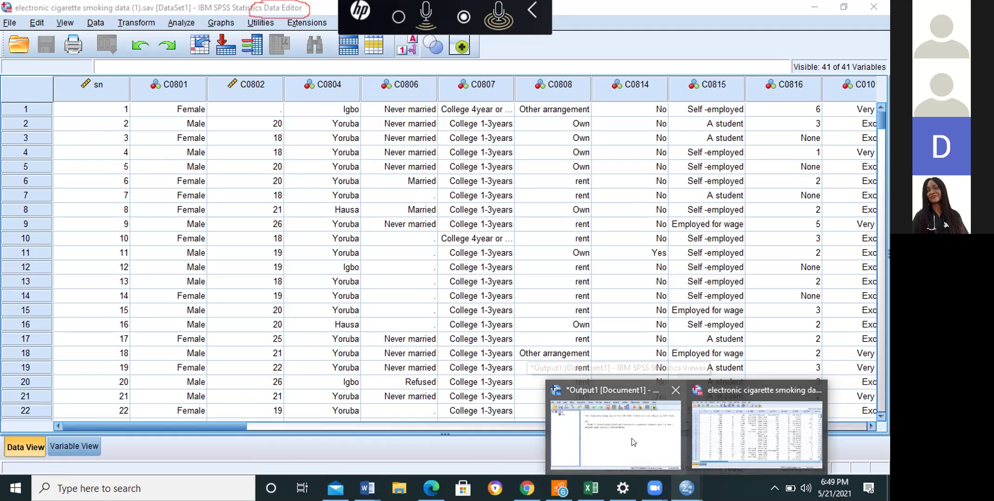
left_click(631, 452)
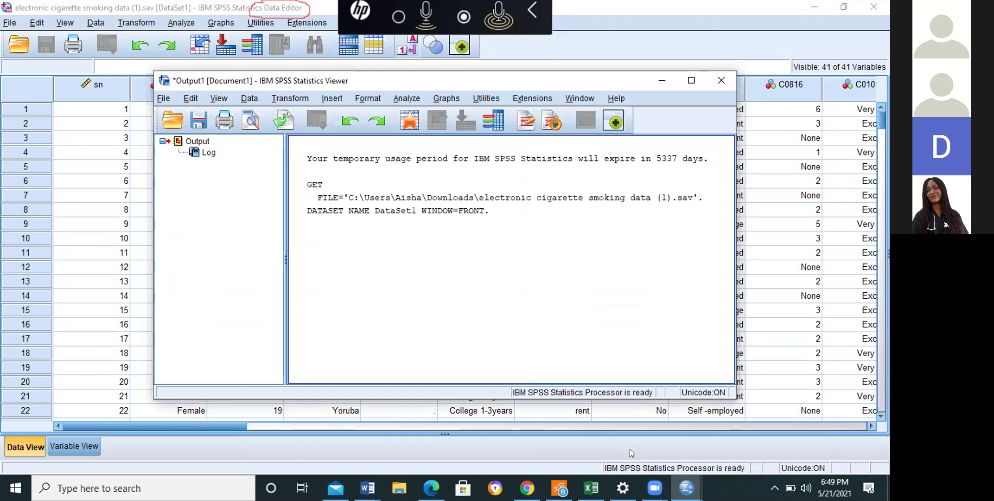
left_click(691, 80)
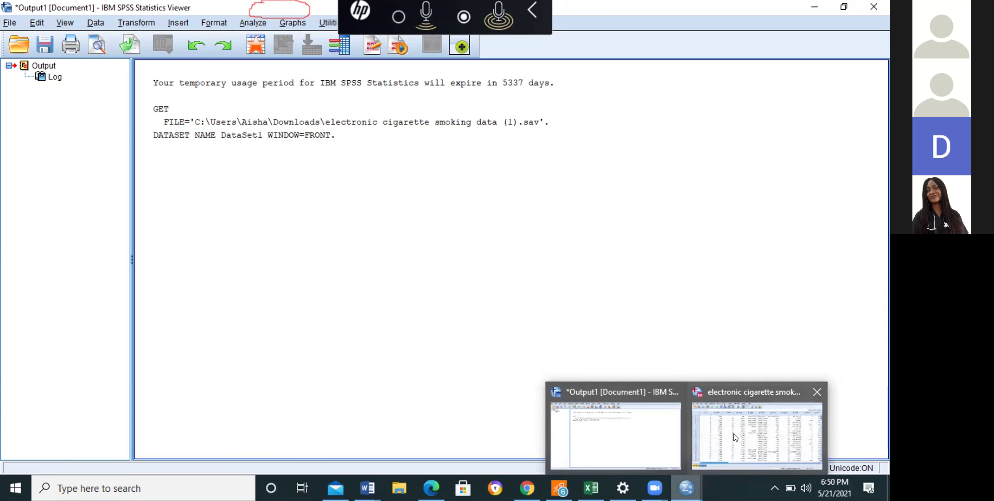
Return to the electronic cigarette smoking dataset and display its variable definitions in Variable View.
left_click(733, 436)
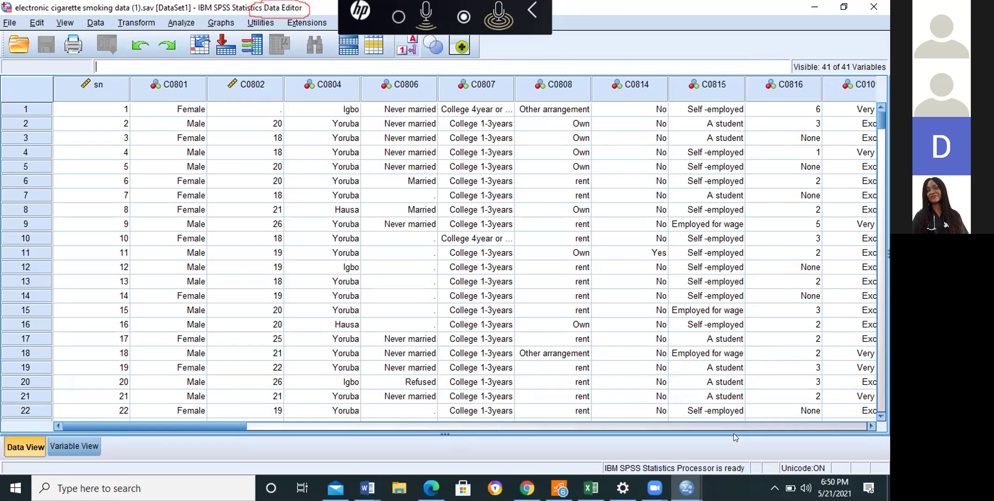
mouse_move(686, 487)
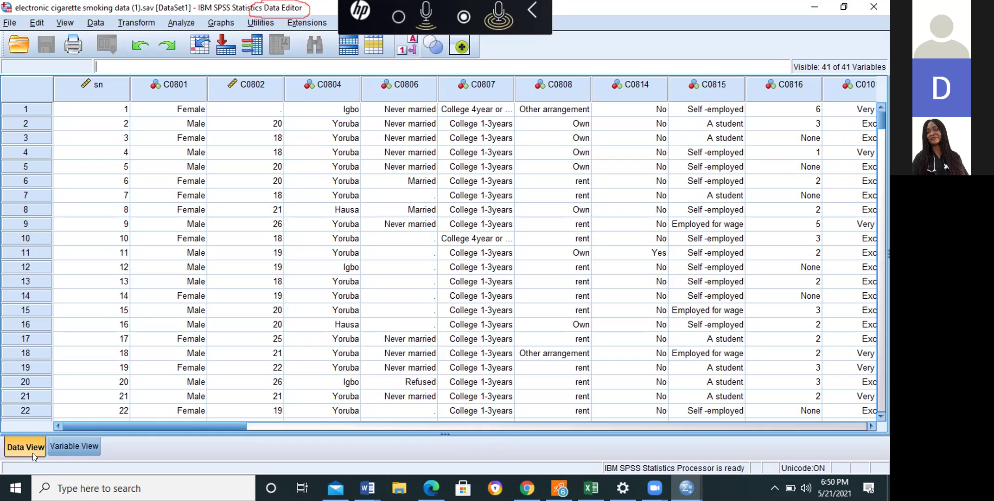
left_click(58, 447)
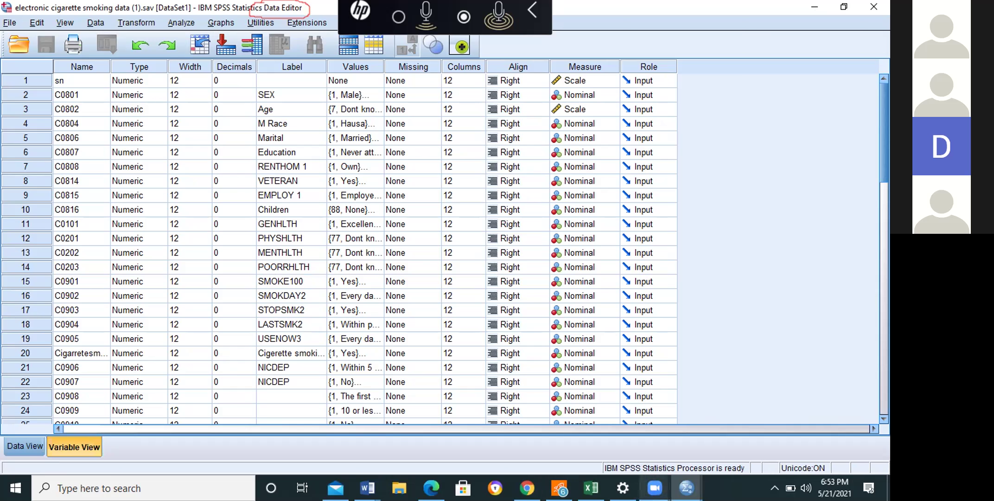
Switch from the data editor to the main Zoom window.
left_click(655, 488)
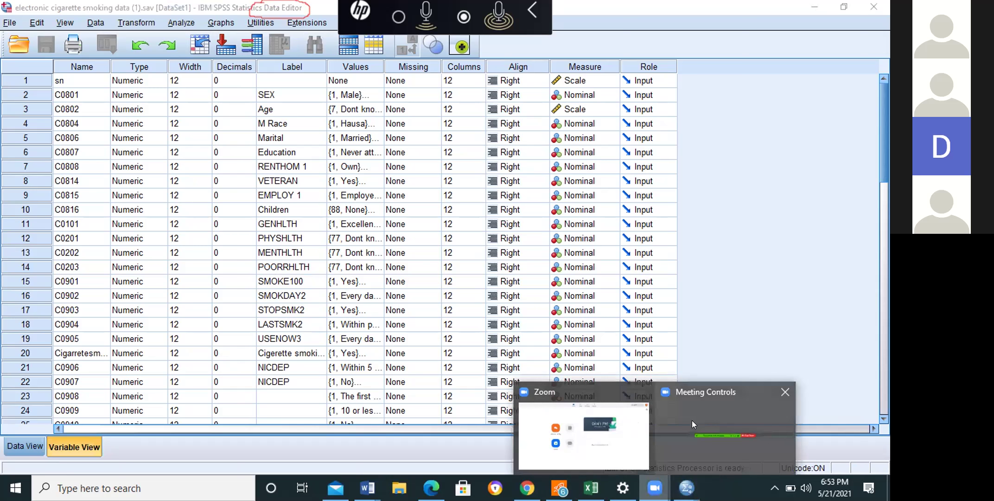
left_click(599, 438)
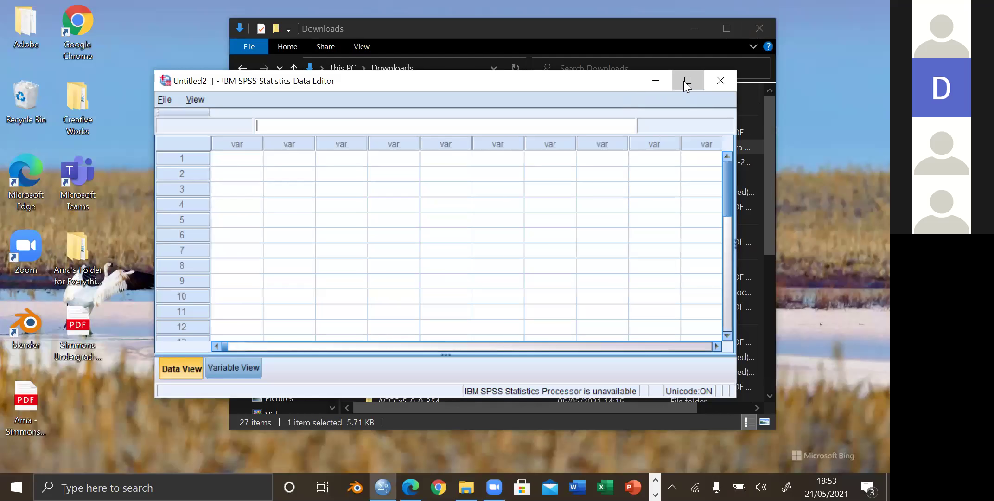
Maximize the empty Untitled2 Data Editor window.
left_click(686, 85)
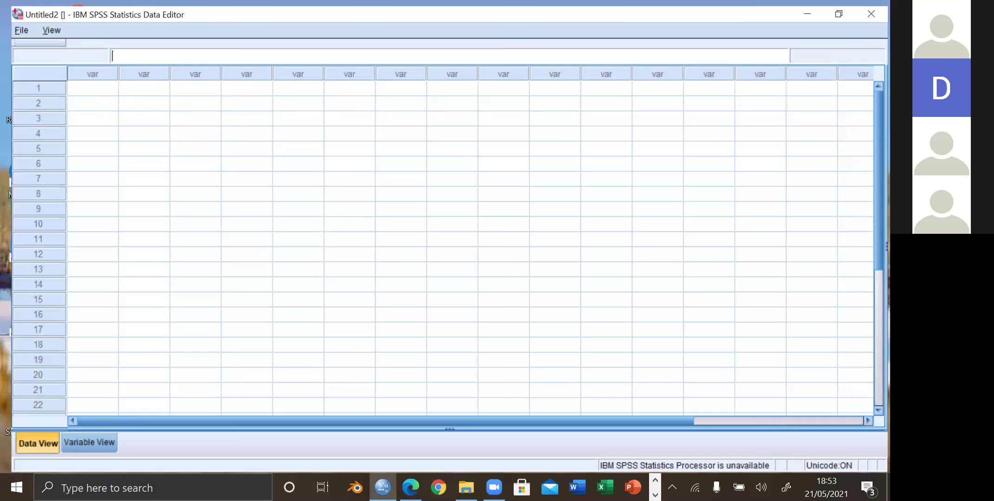
mouse_move(466, 487)
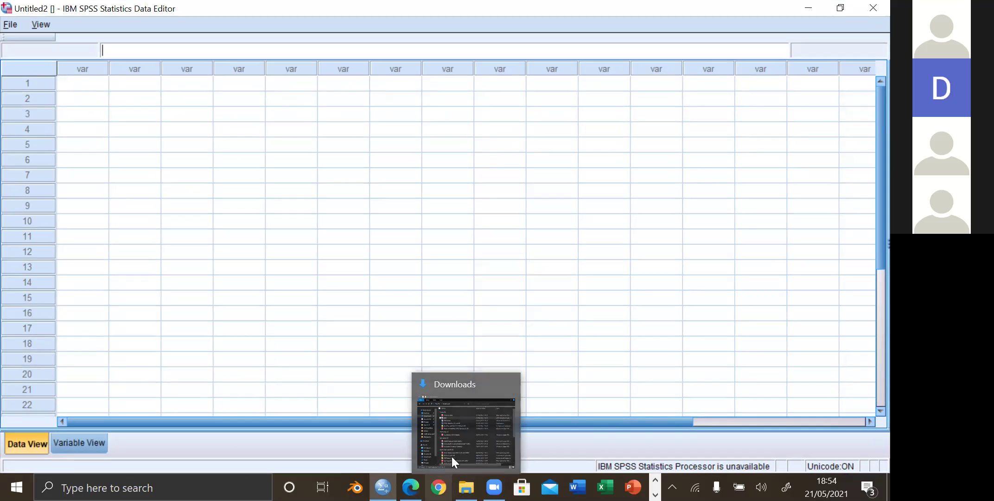
mouse_move(468, 456)
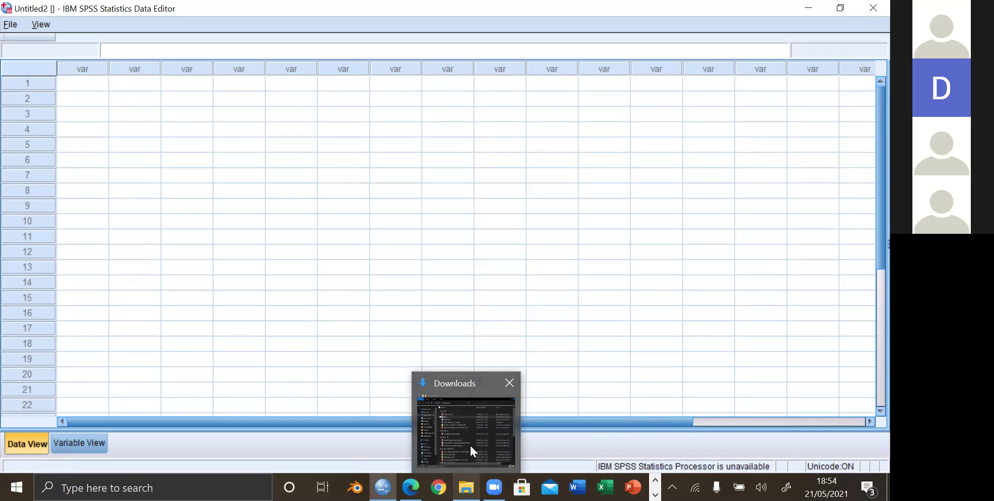
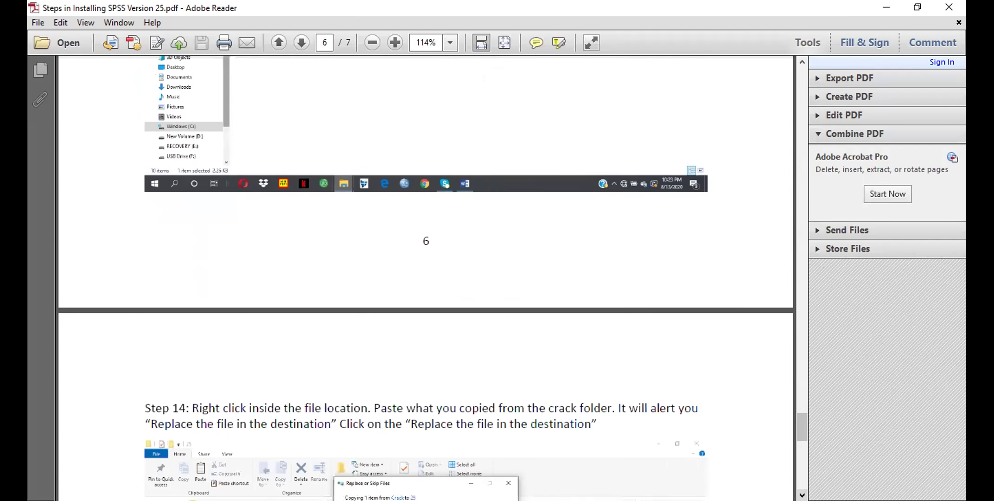
Review the SPSS Version 25 installation PDF, checking the final page and going back over steps 8 and 9.
scroll(425, 255, "down", 1)
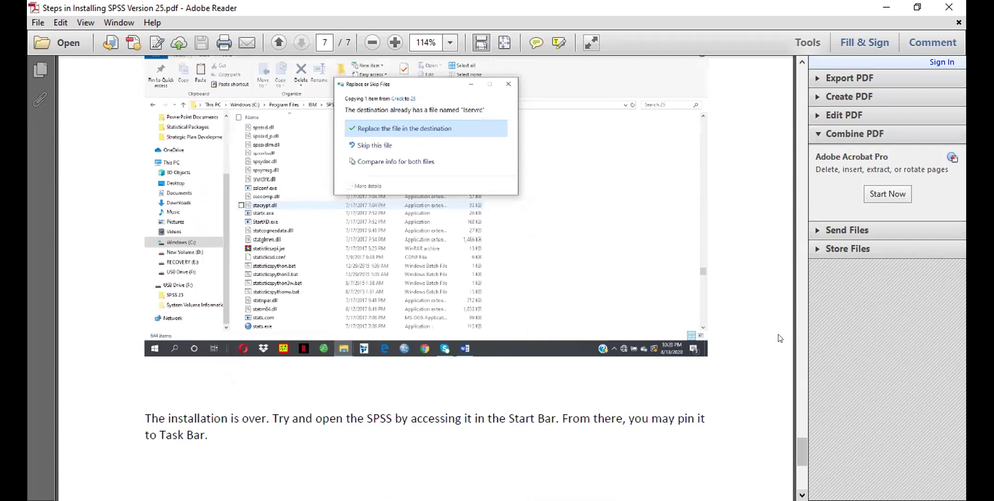
left_click(802, 62)
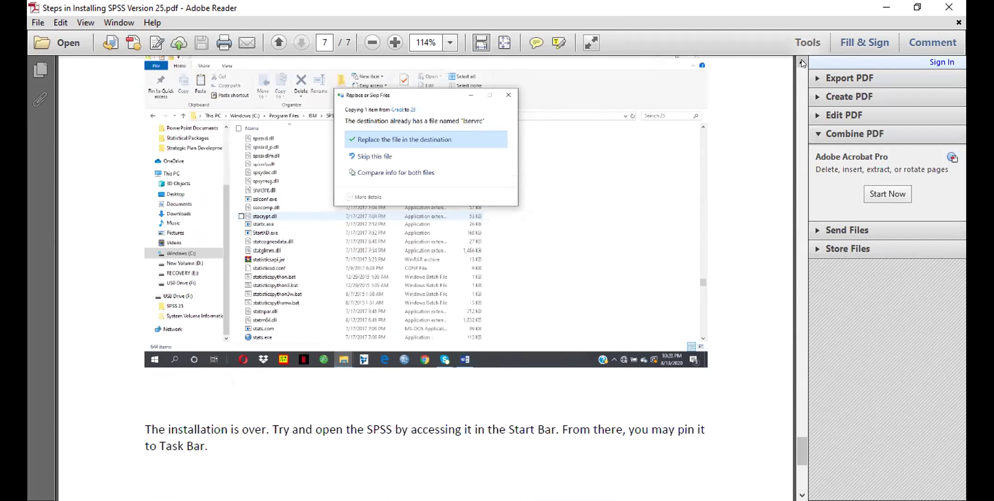
left_click_drag(803, 63, 803, 62)
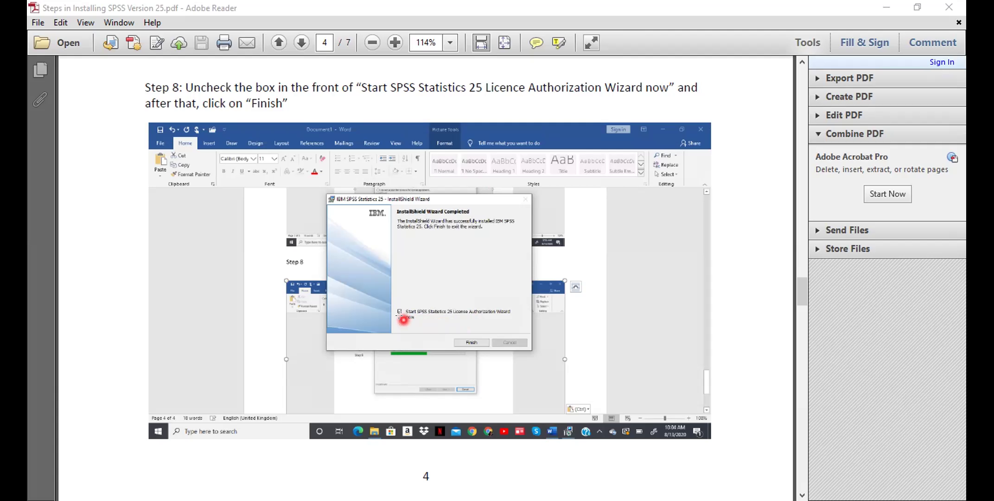
left_click_drag(802, 291, 809, 314)
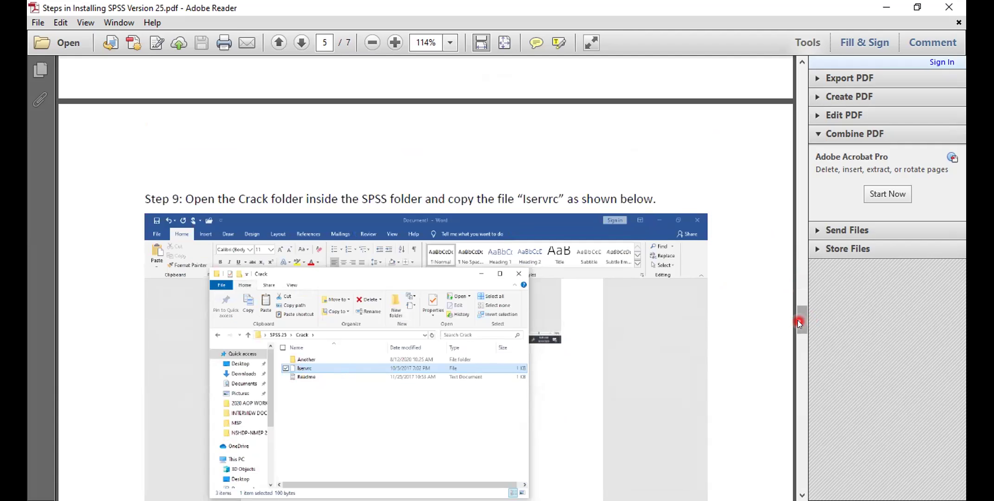
left_click_drag(798, 320, 798, 70)
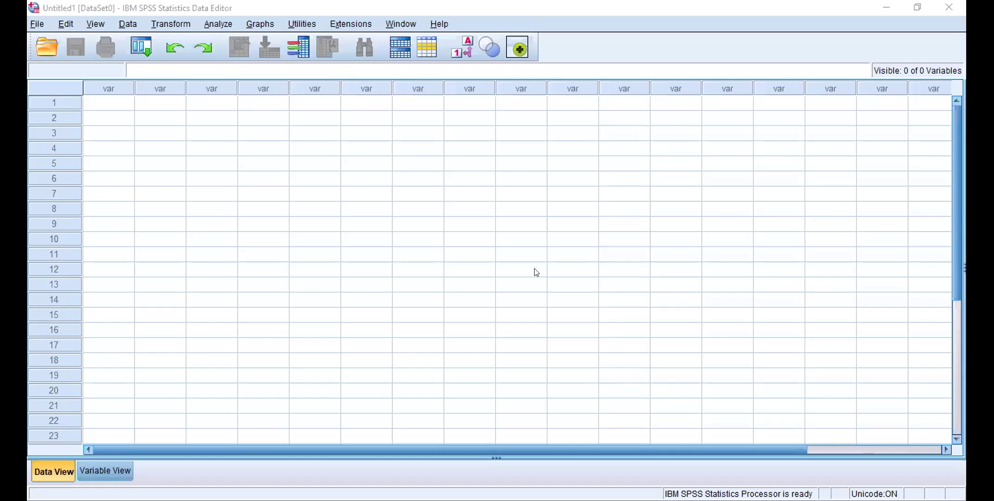
Compare the Variable View and Data View of the empty Untitled1 dataset, finishing in Data View.
left_click(957, 135)
left_click(88, 472)
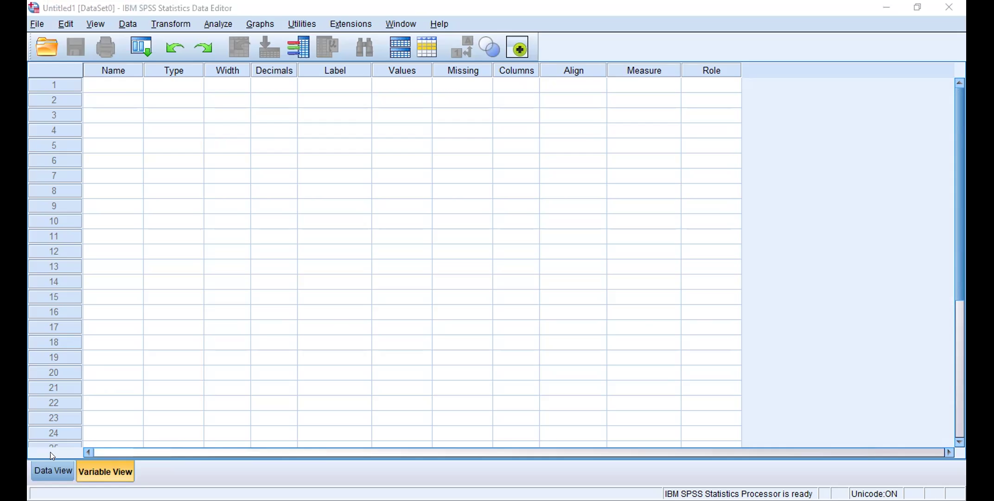
left_click(44, 468)
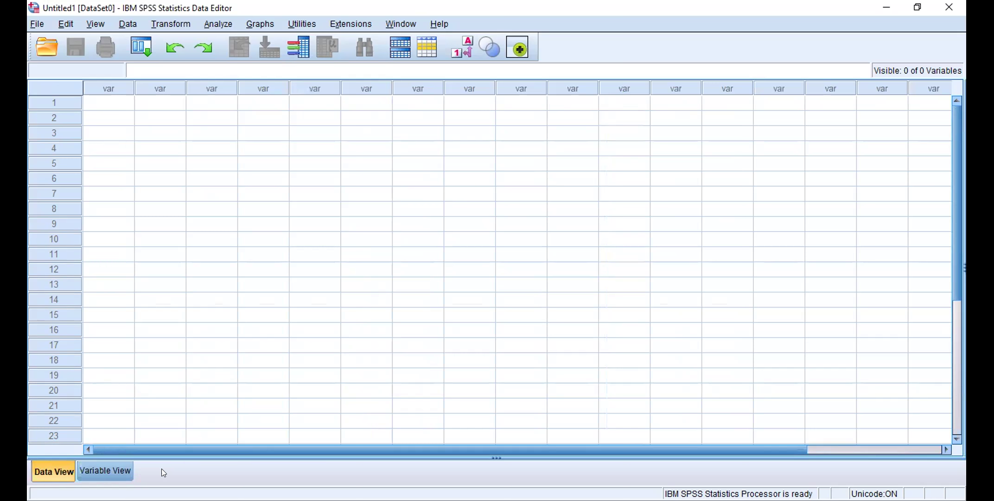
left_click(110, 466)
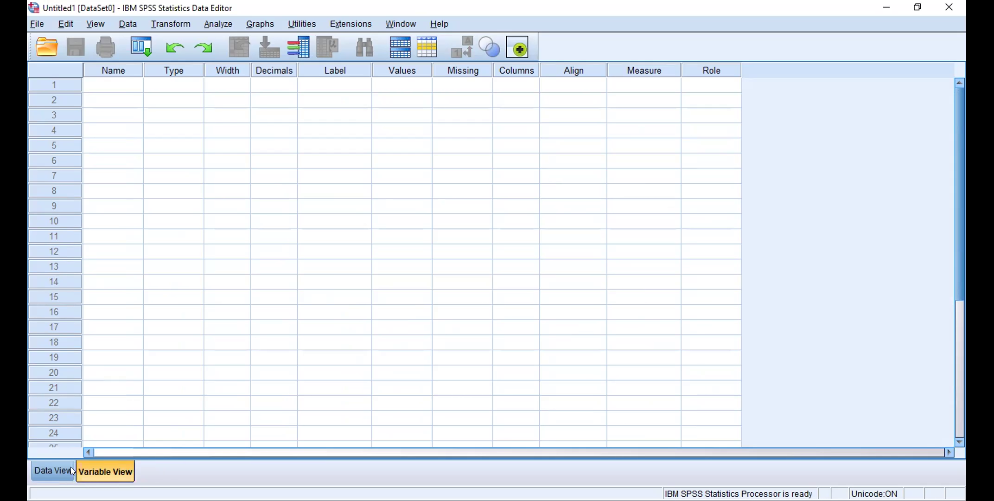
left_click(52, 469)
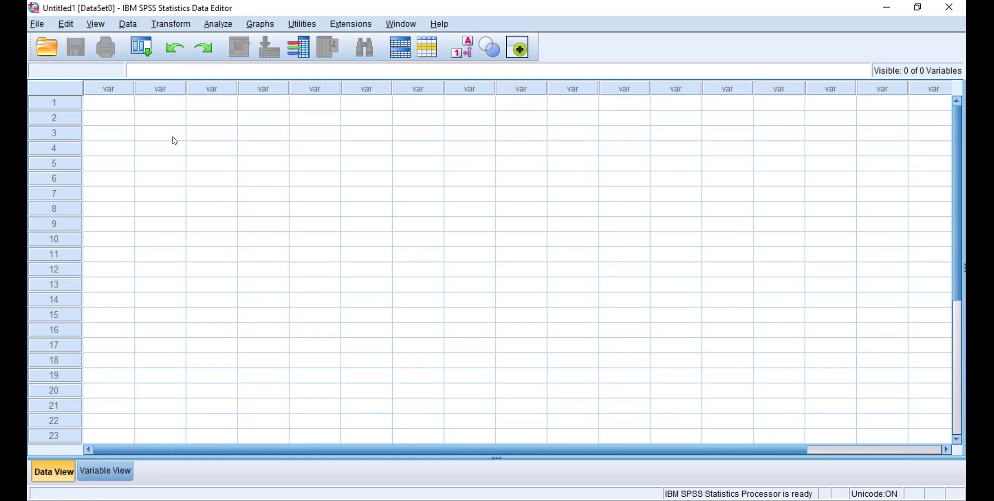
Open the updated SPSS project data file dated 14th May, 2021 from the current folder.
left_click(34, 22)
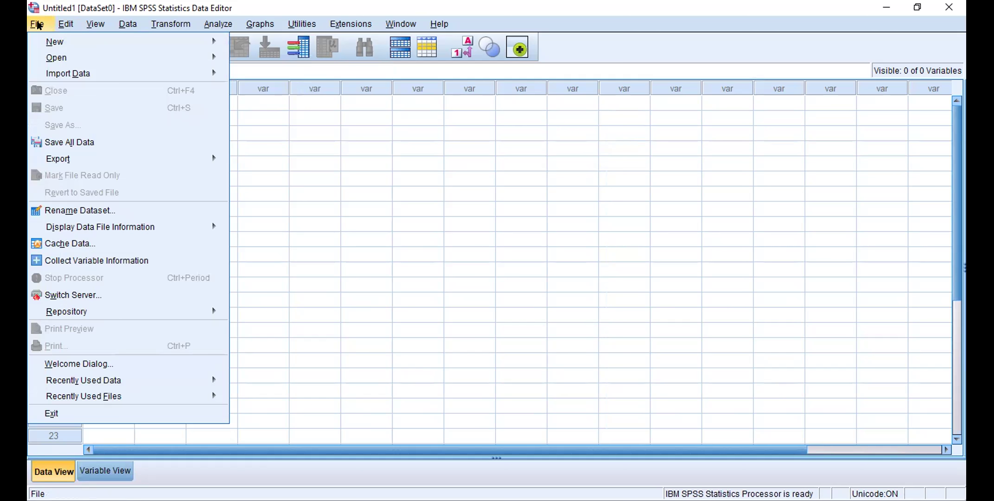
mouse_move(50, 41)
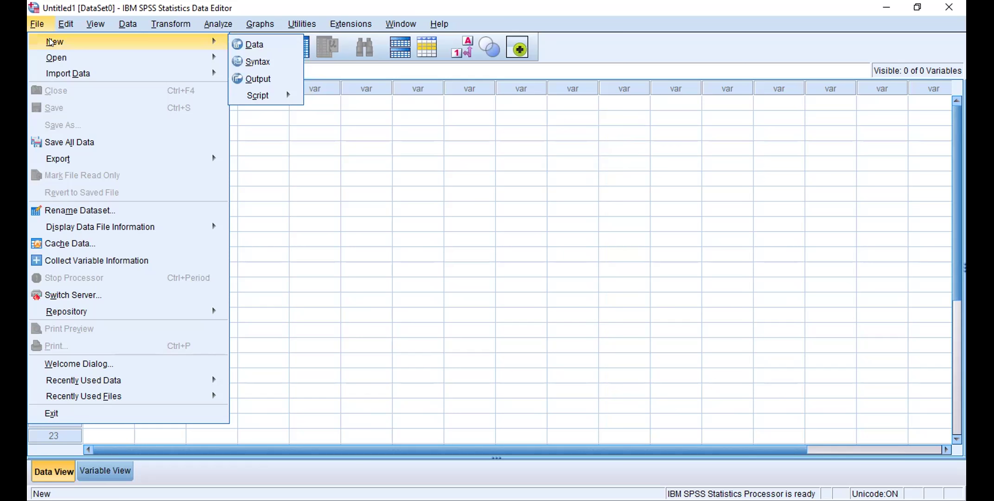
mouse_move(53, 60)
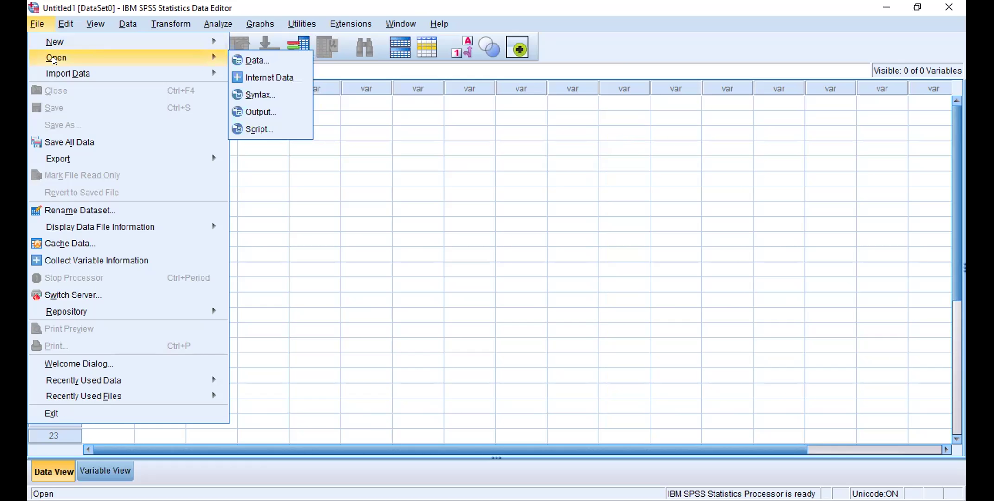
left_click(250, 61)
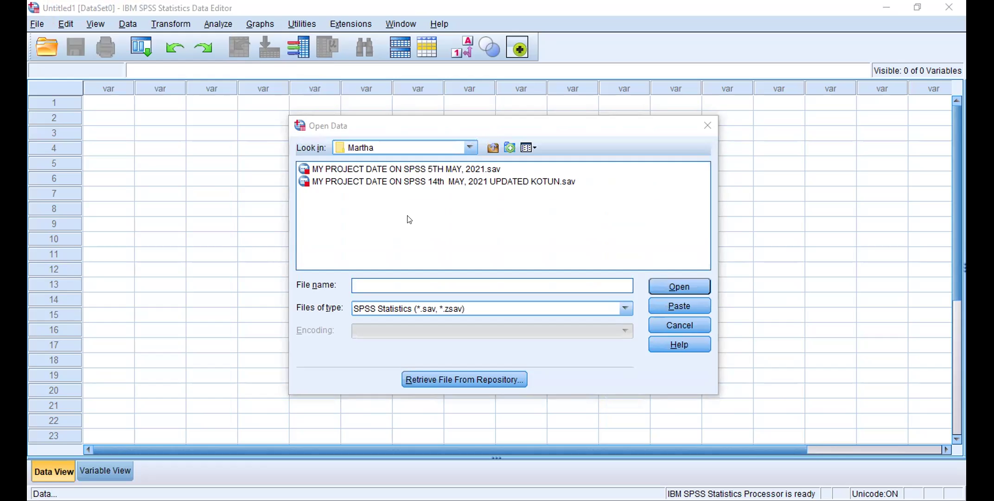
right_click(346, 177)
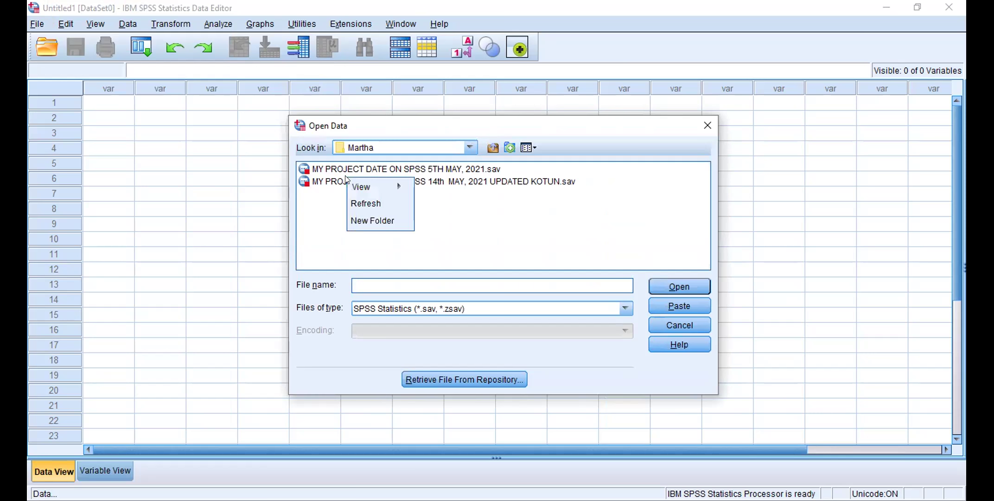
right_click(325, 179)
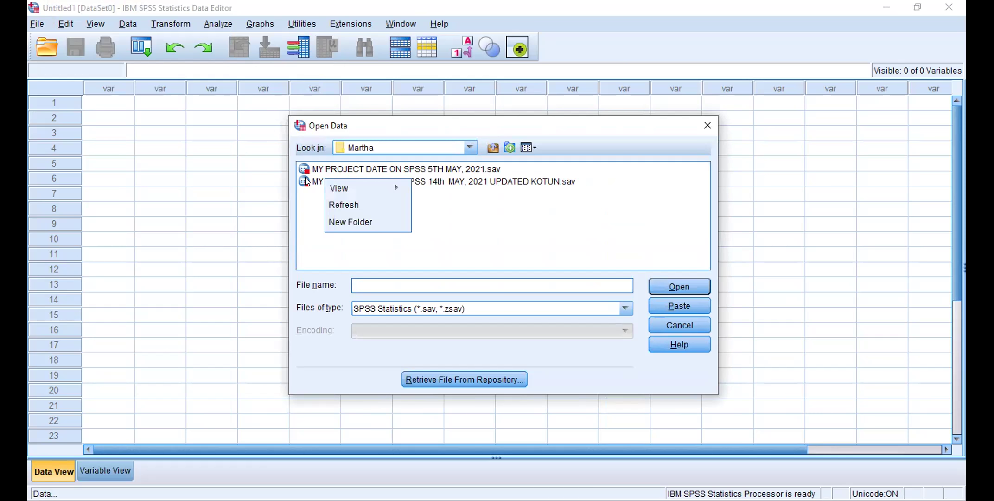
left_click(324, 181)
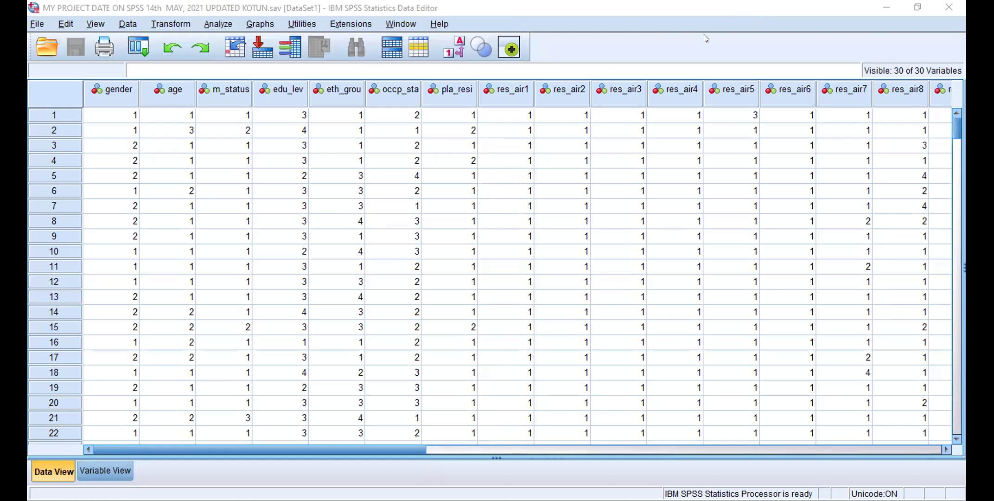
Compare the Data View and Variable View of the opened project data file, finishing in Data View.
left_click(38, 25)
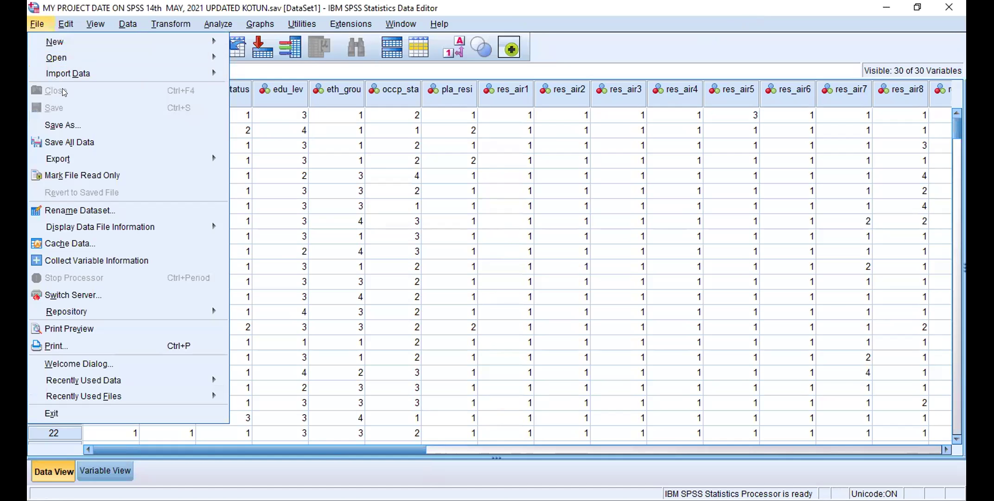
left_click(640, 62)
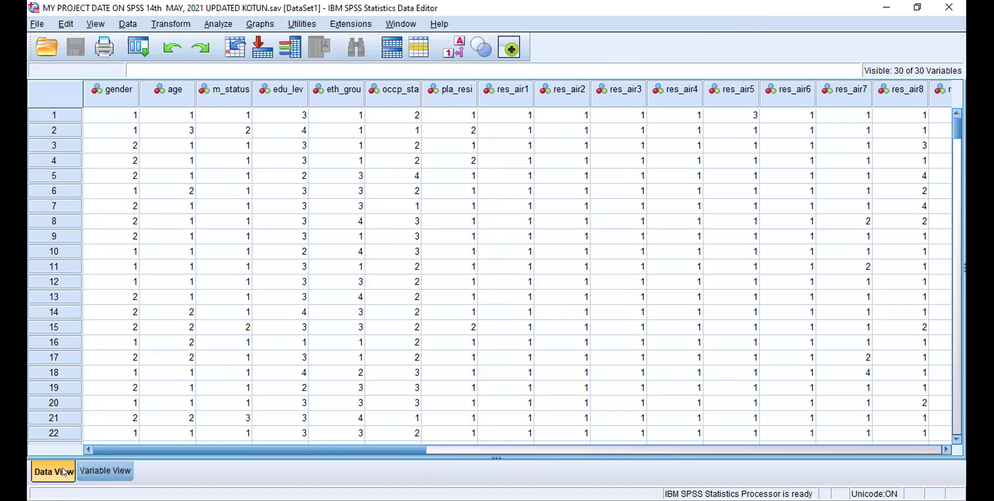
left_click(96, 463)
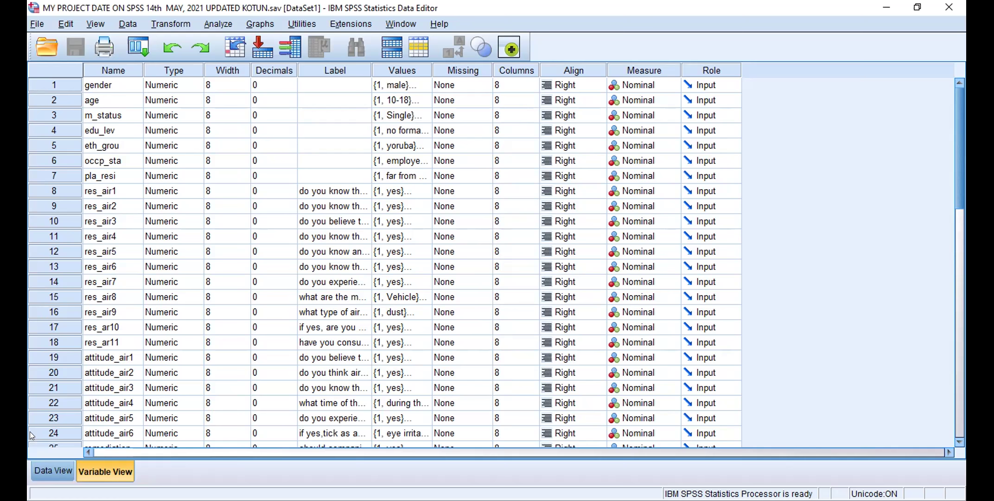
left_click(37, 469)
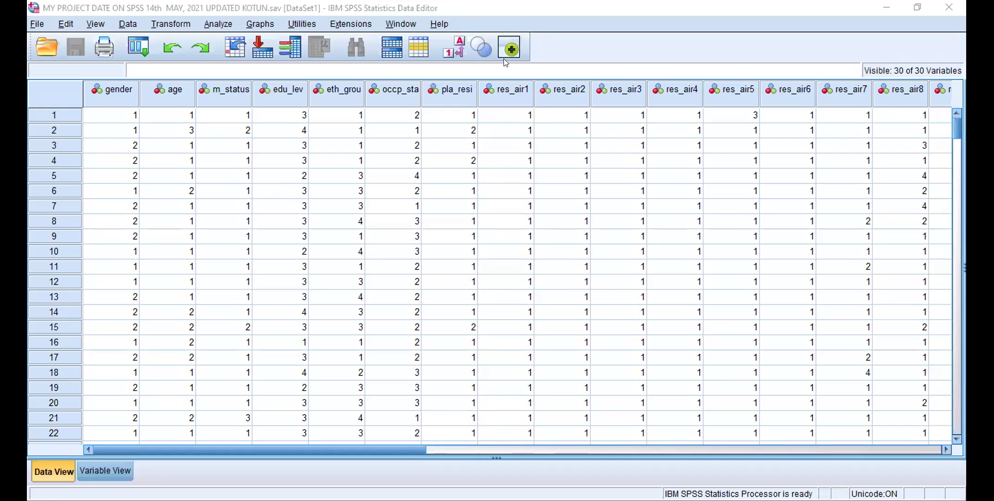
Start opening another data file and browse to the New Volume (D:) drive.
left_click(33, 25)
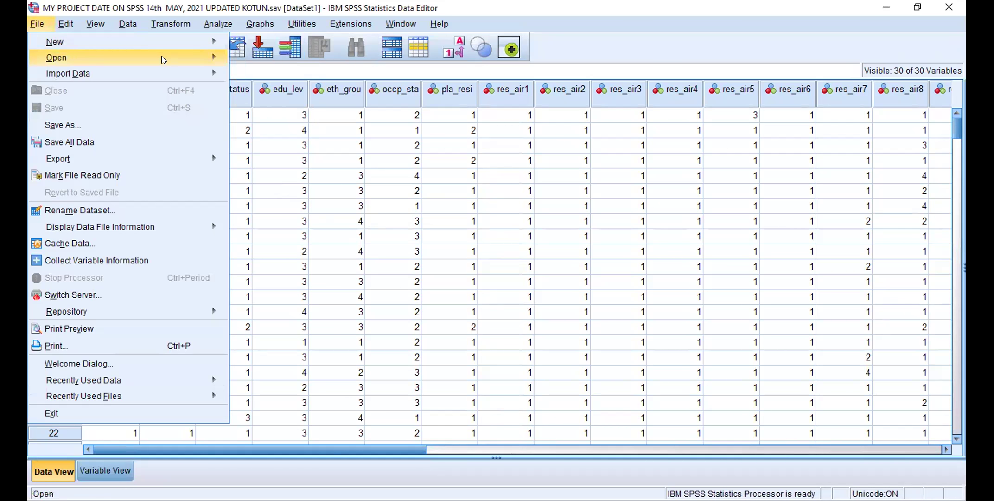
mouse_move(142, 60)
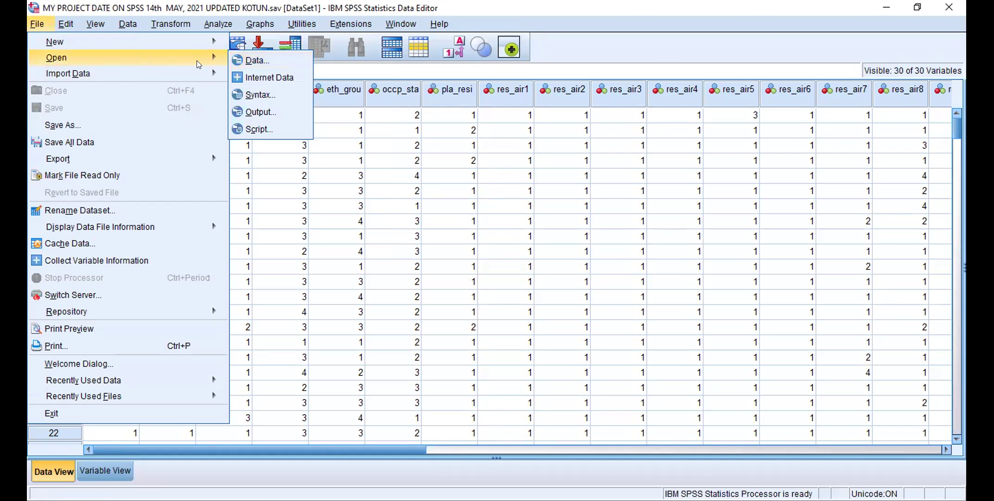
left_click(253, 61)
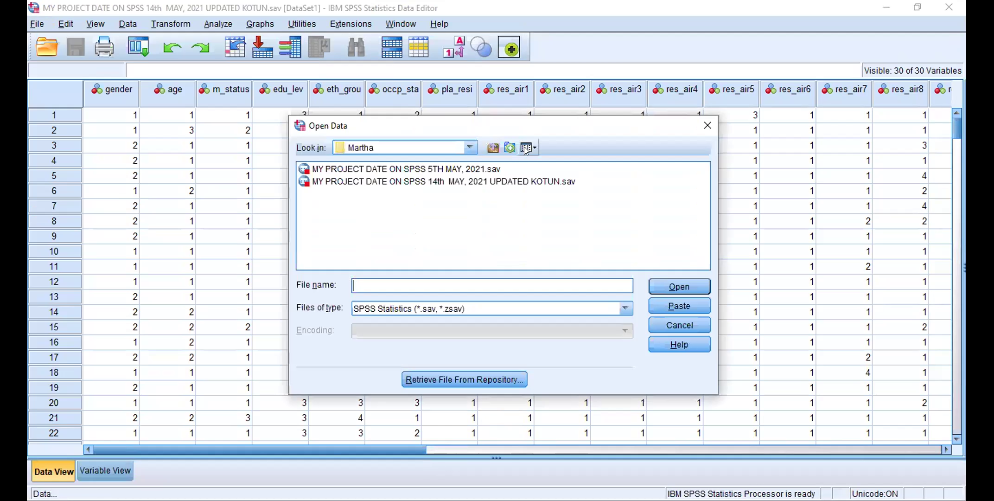
left_click(493, 148)
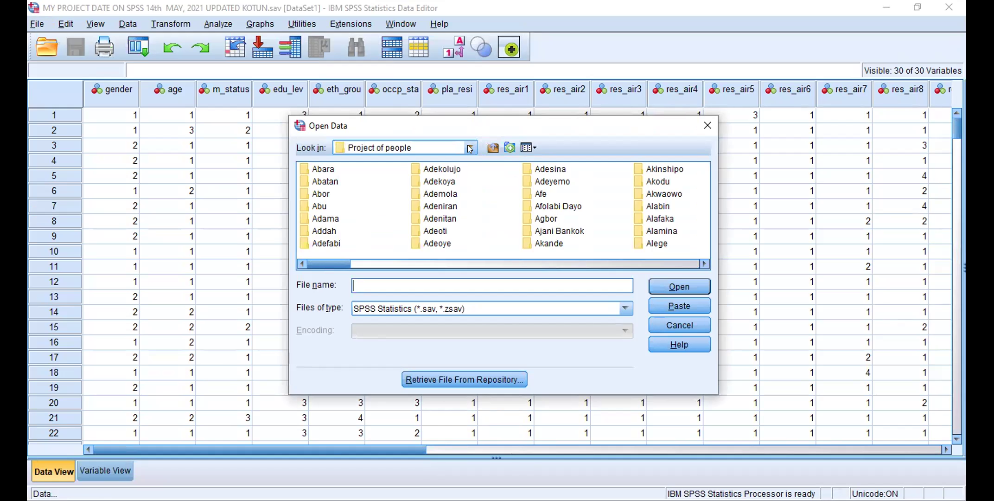
left_click(470, 148)
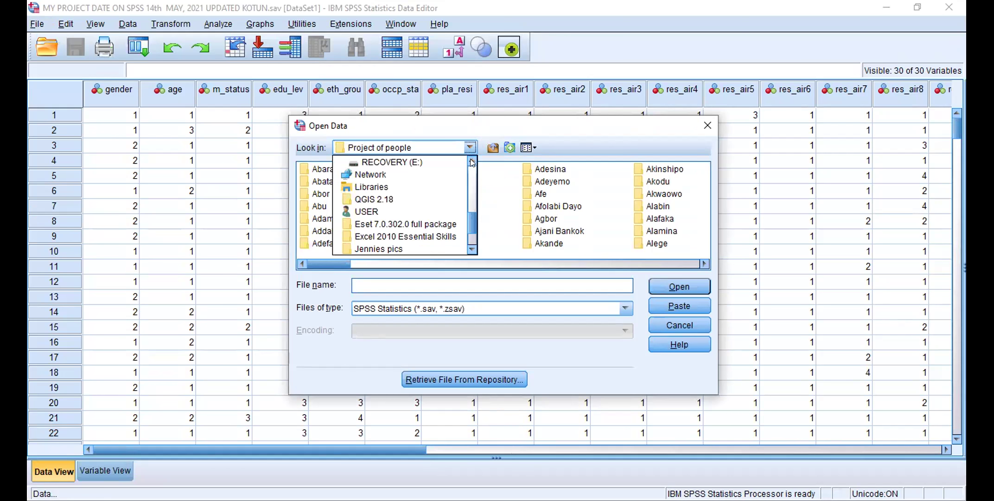
scroll(473, 199, "up", 5)
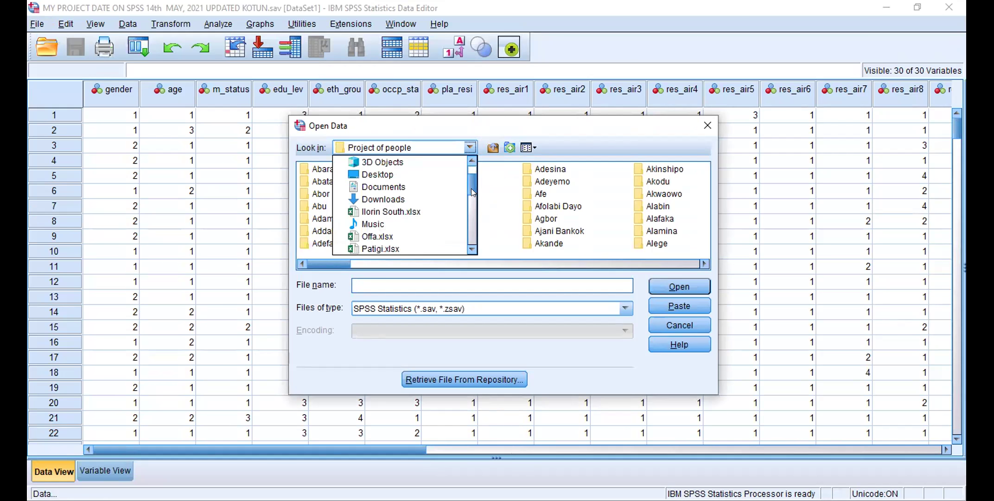
scroll(472, 188, "up", 1)
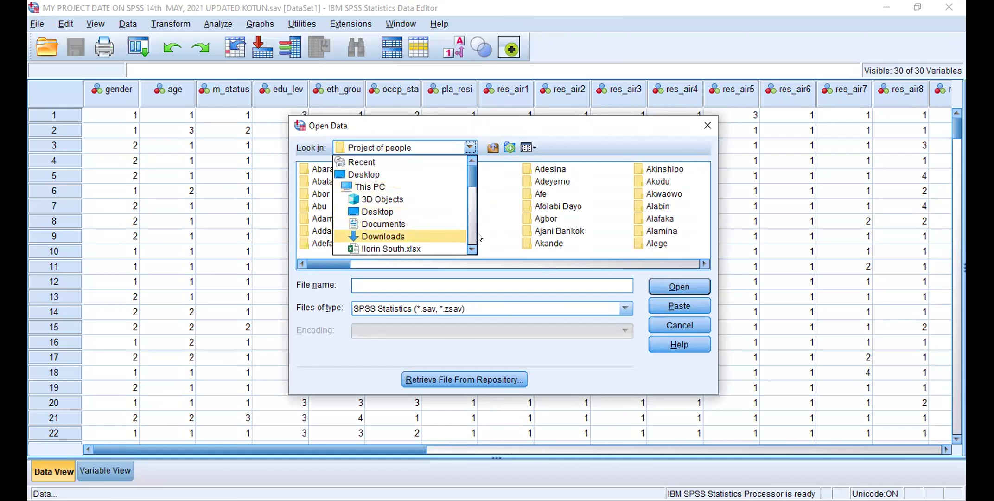
scroll(469, 181, "down", 3)
left_click_drag(470, 187, 472, 200)
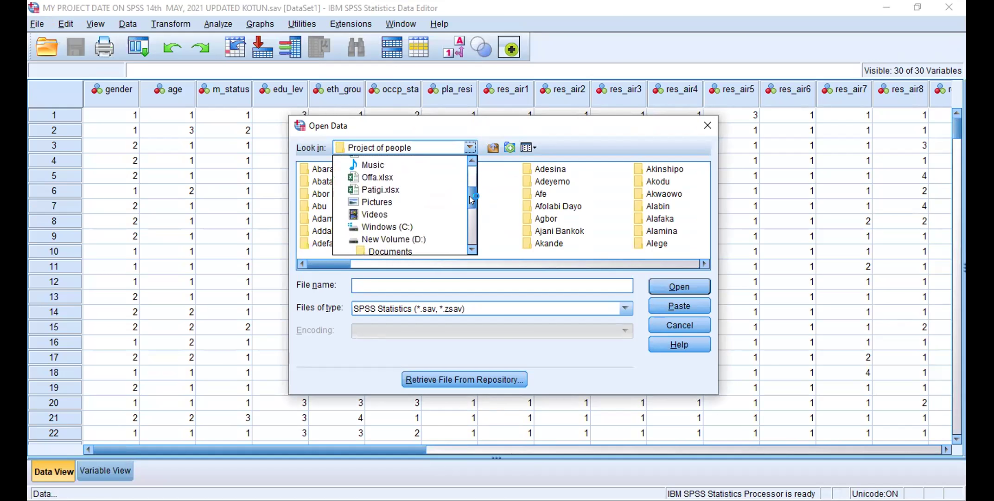
left_click(405, 238)
double_click(423, 226)
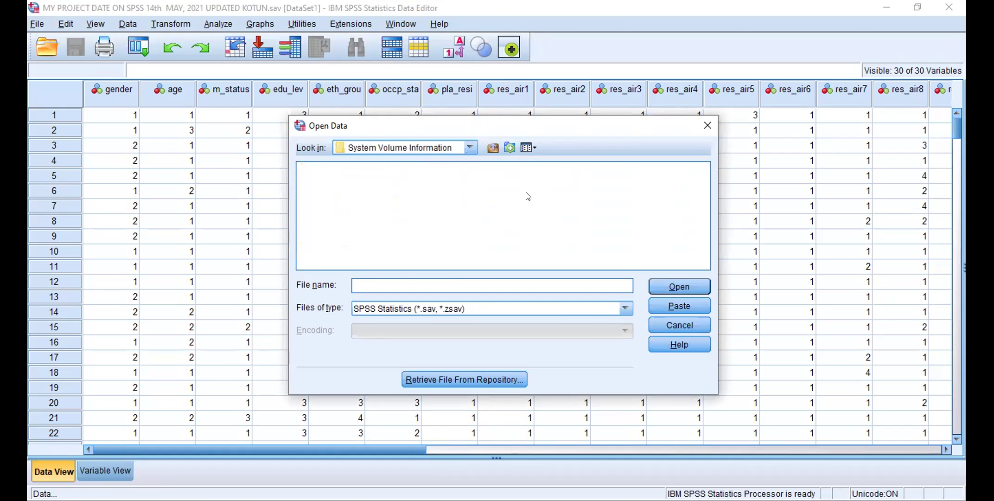
left_click(471, 147)
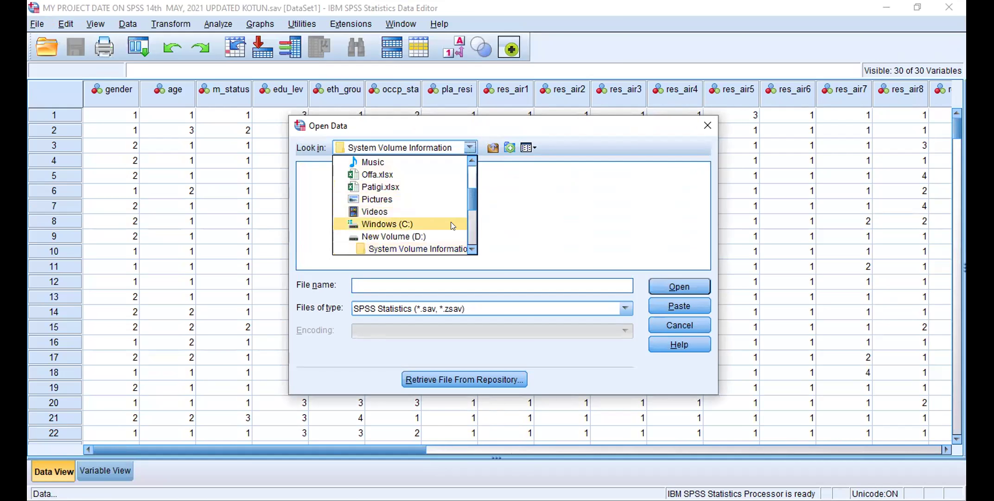
left_click(424, 234)
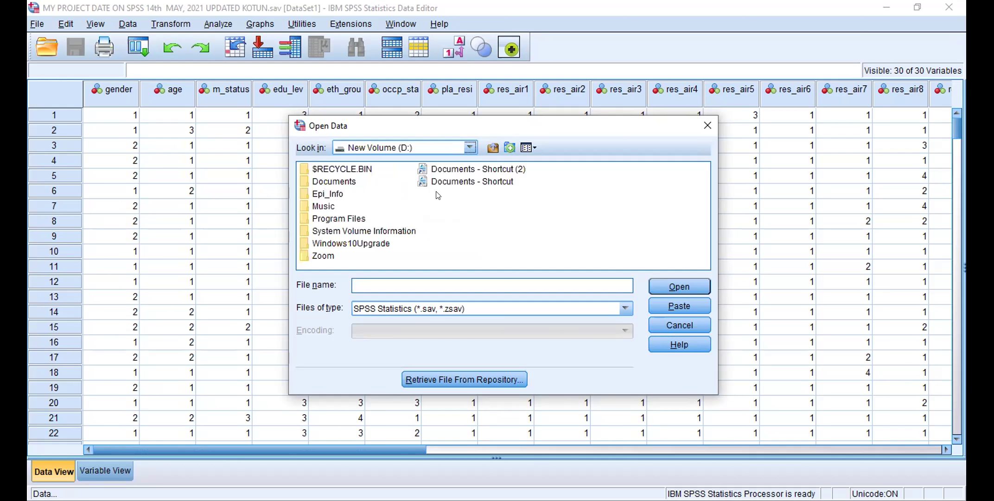
Browse from Documents through Zoom Meetings and Online Course to the Data files folder.
double_click(339, 182)
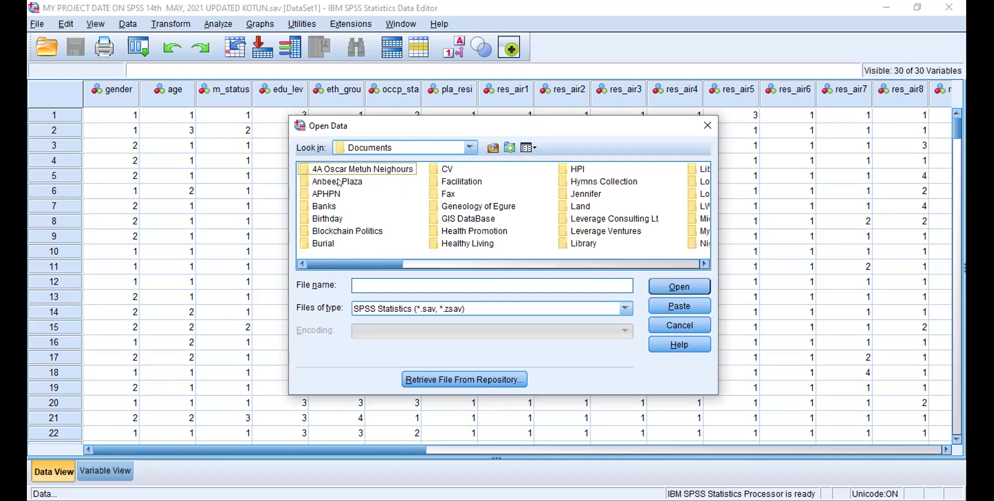
left_click(703, 264)
left_click(703, 264)
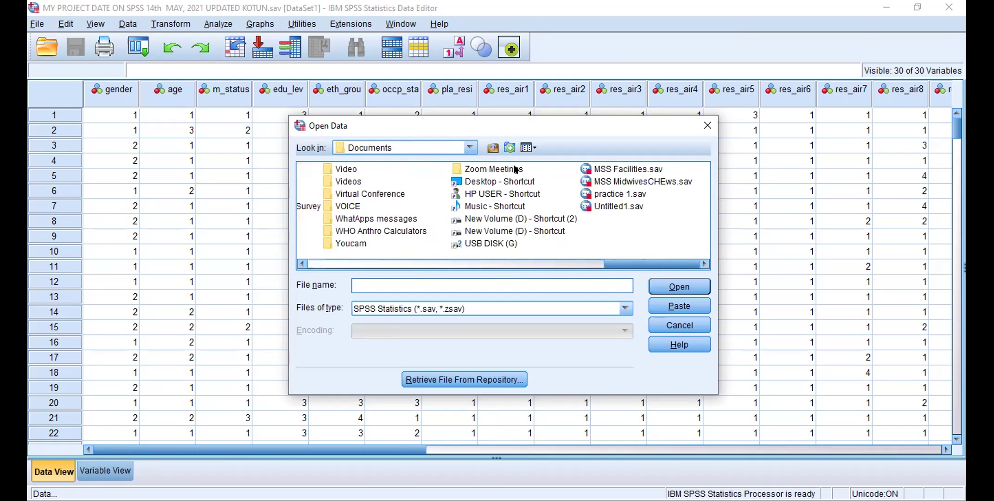
double_click(485, 170)
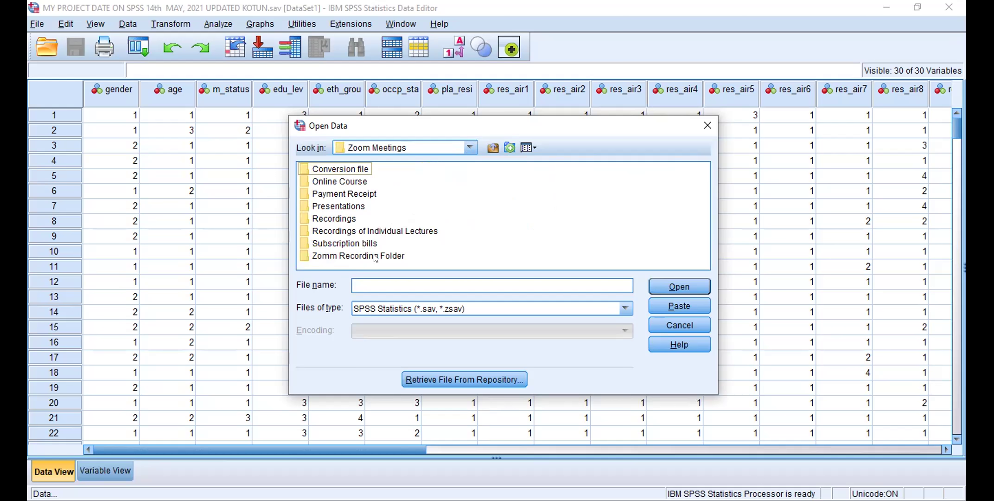
double_click(336, 182)
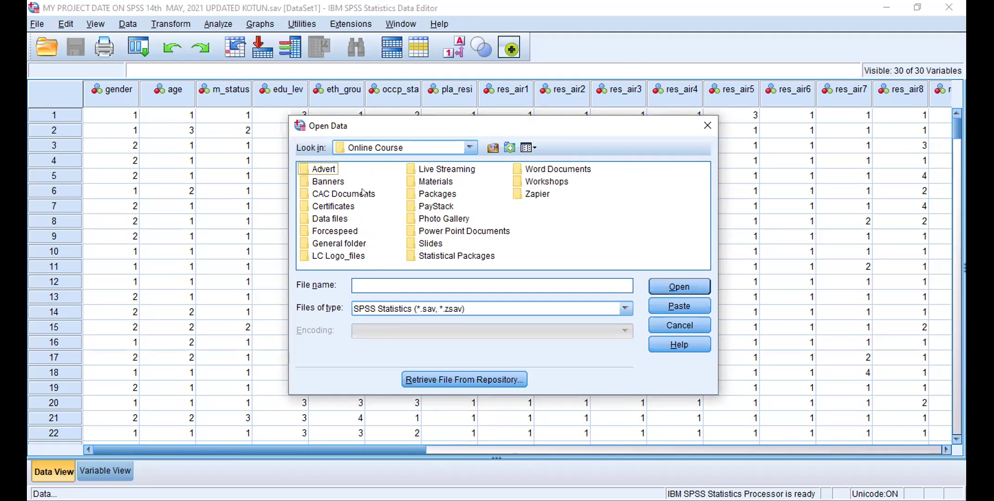
double_click(336, 218)
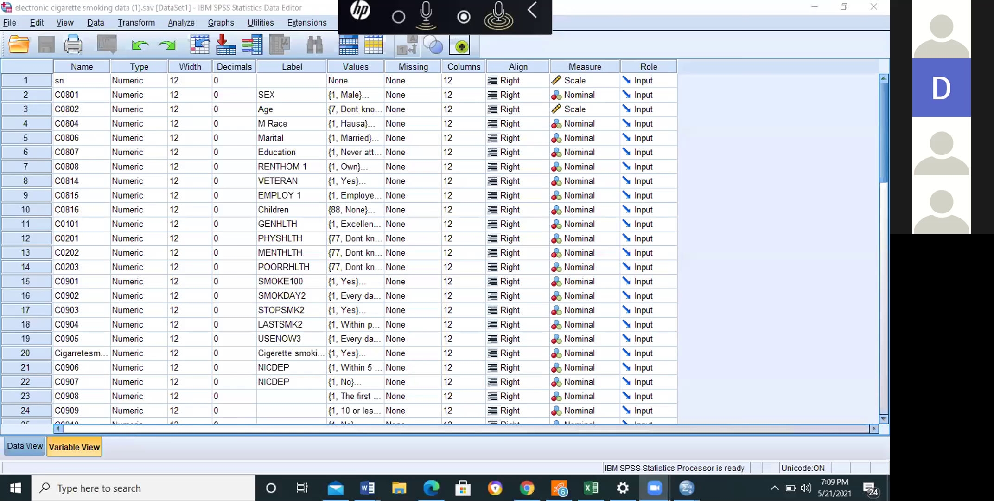
Bring up the electronic cigarette smoking data in Data View and look across its columns, returning to the first one.
mouse_move(687, 488)
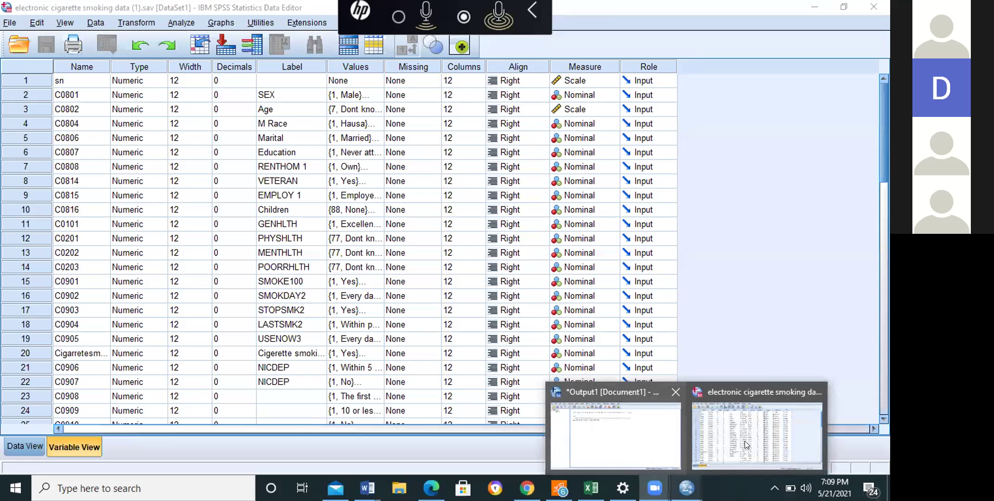
left_click(747, 445)
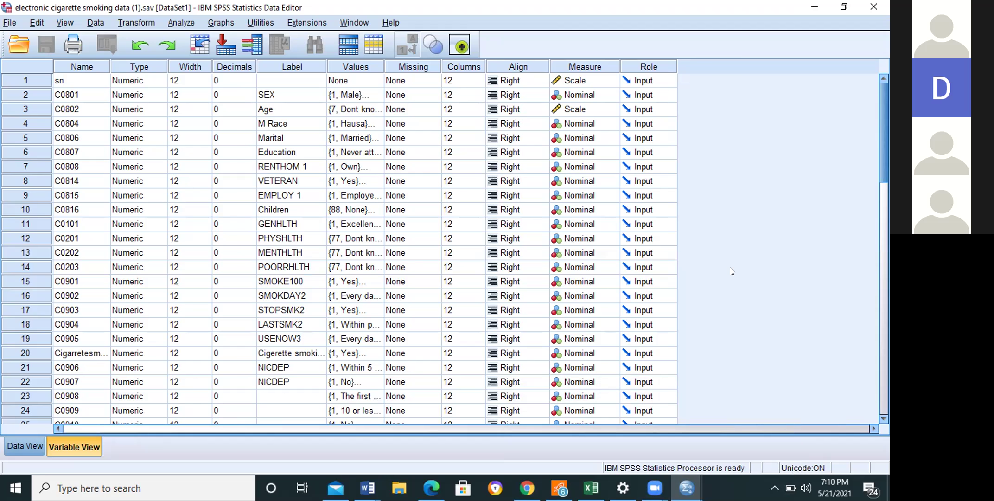
mouse_move(655, 488)
left_click(17, 446)
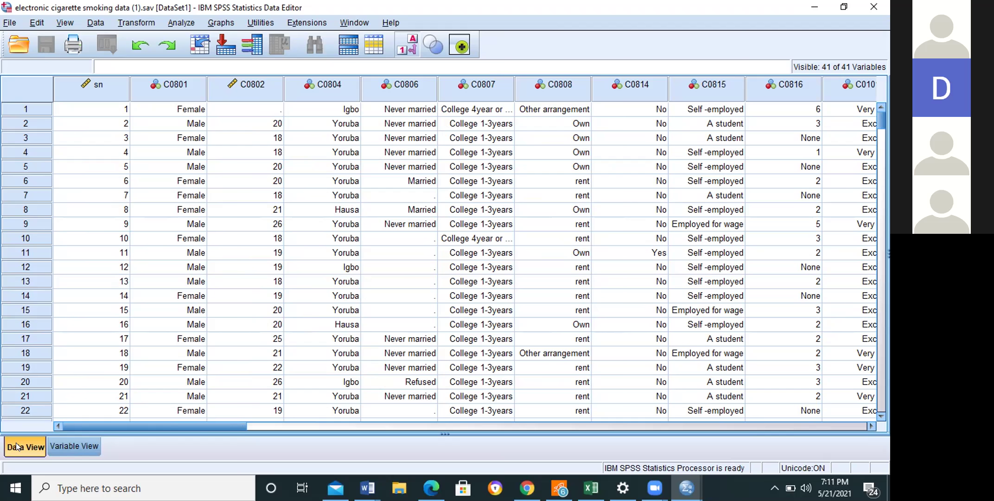
left_click(871, 427)
left_click(871, 427)
left_click(871, 427)
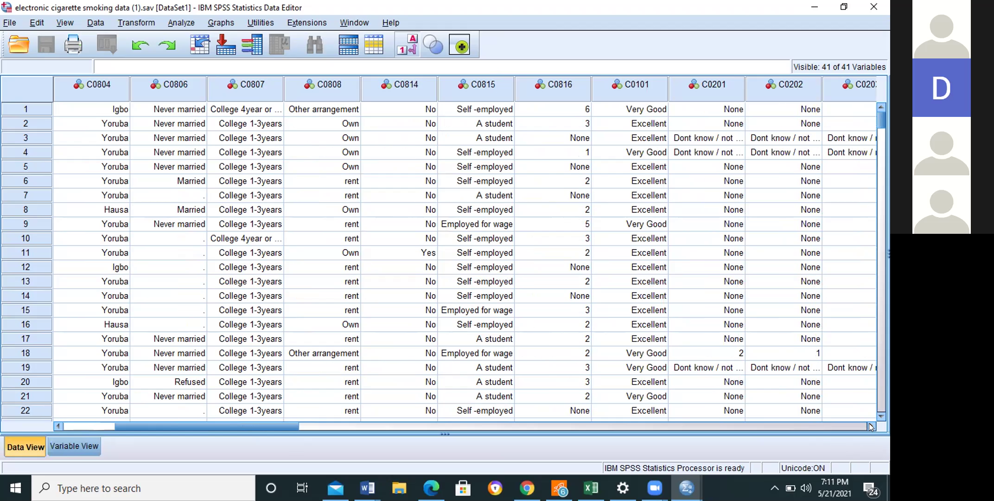
left_click(58, 425)
left_click(58, 425)
left_click(58, 426)
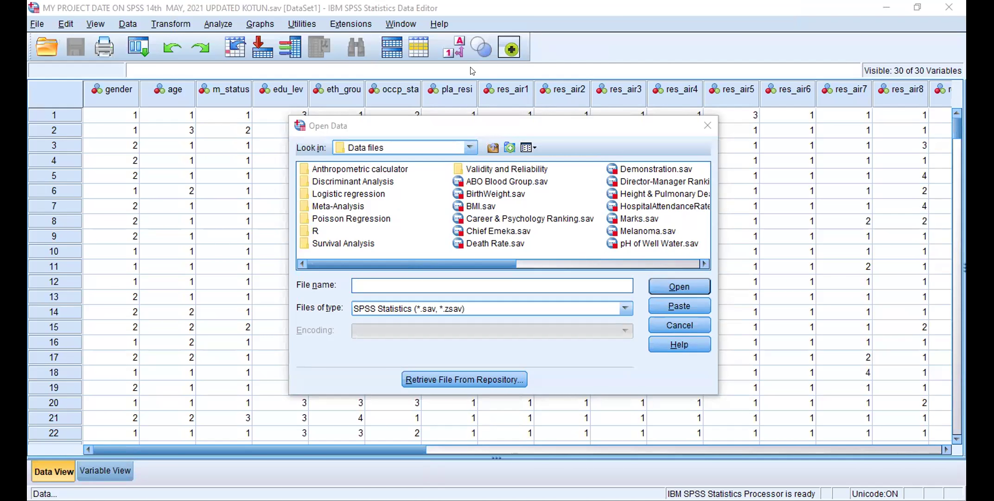
Cancel opening a data file and look at which kinds of new files can be created.
left_click(698, 125)
left_click(38, 22)
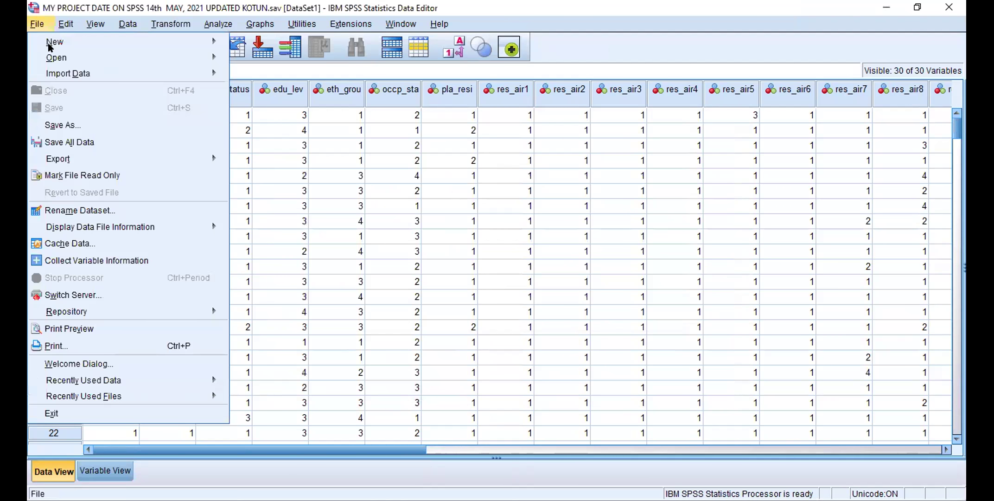
mouse_move(55, 43)
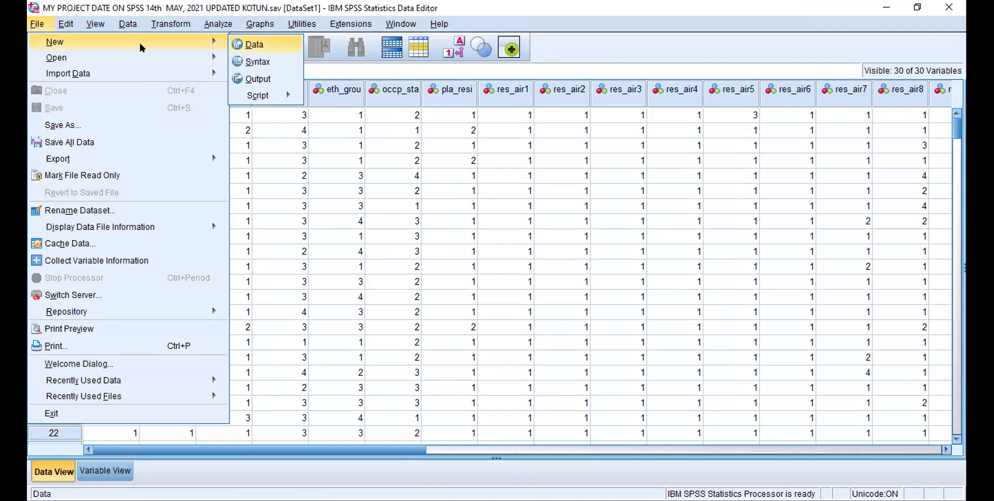
key("Escape")
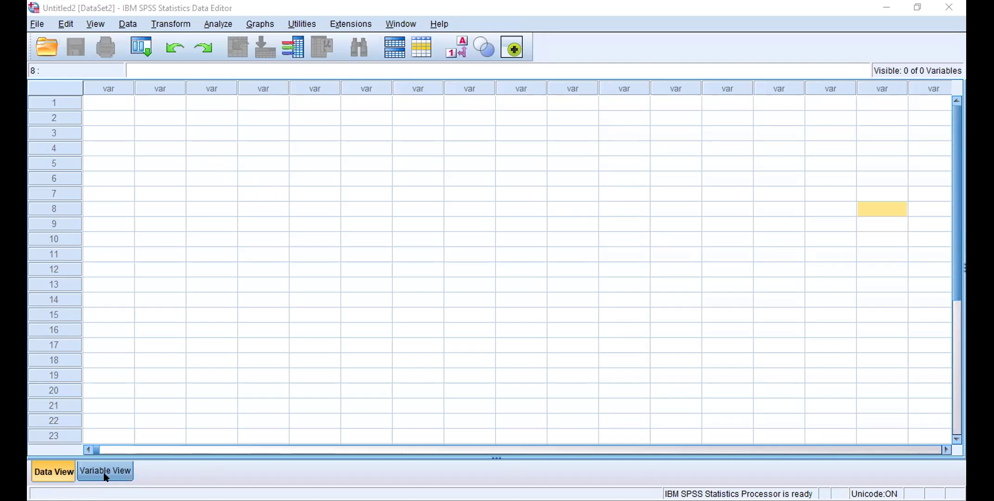
Show the Variable View of the empty Untitled2 dataset and return to its Data View.
left_click(54, 470)
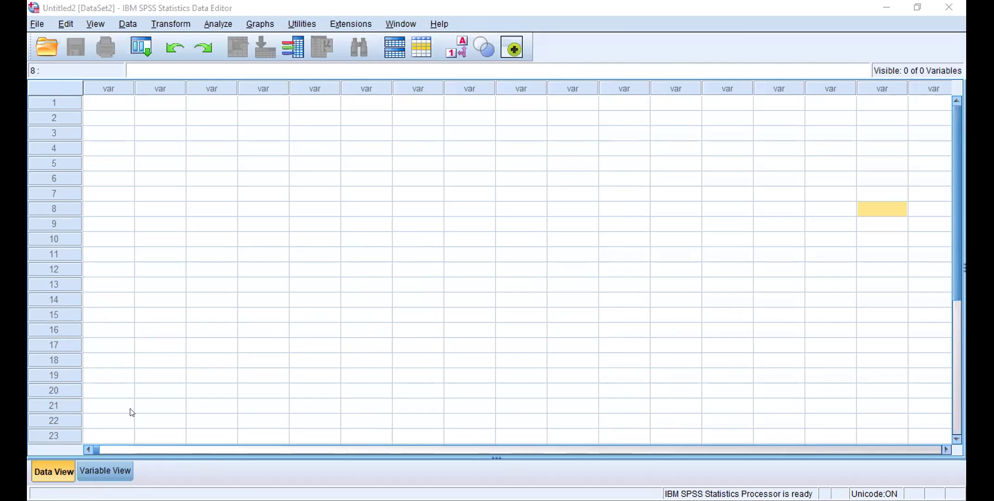
left_click(108, 474)
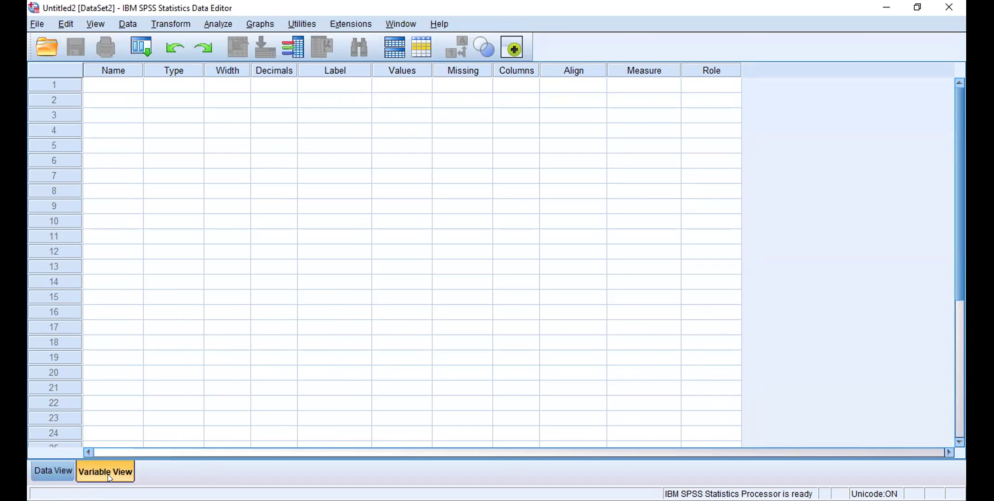
left_click(52, 471)
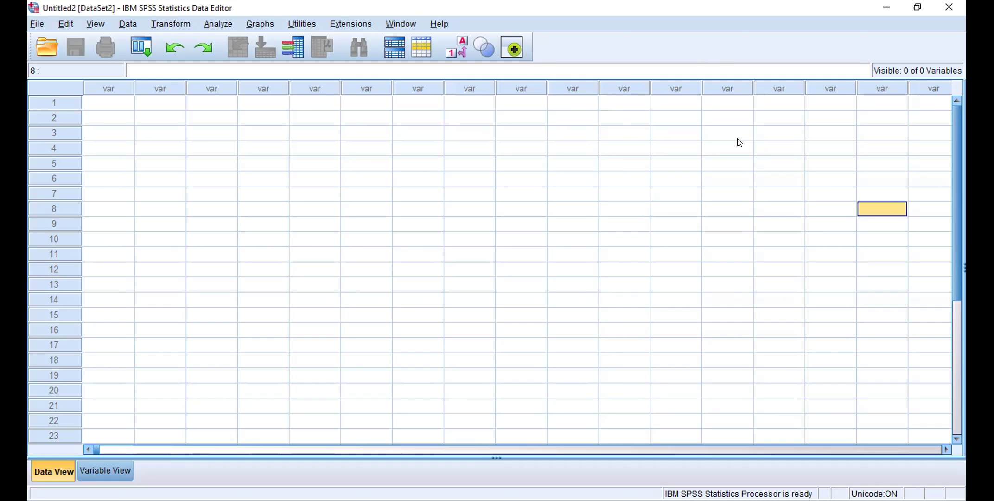
key("ctrl+2")
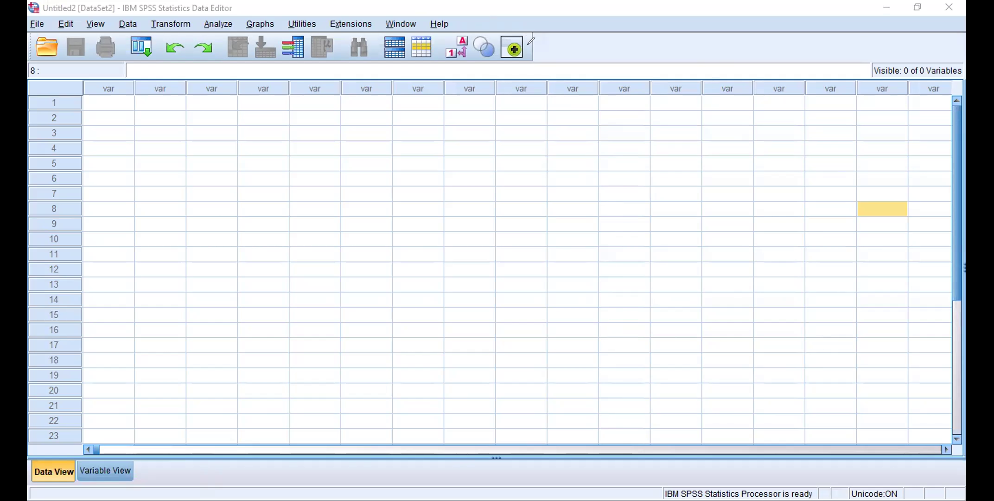
left_click(440, 102)
key("Escape")
Look through the available file, editing and view commands for the empty Untitled2 dataset.
left_click(37, 24)
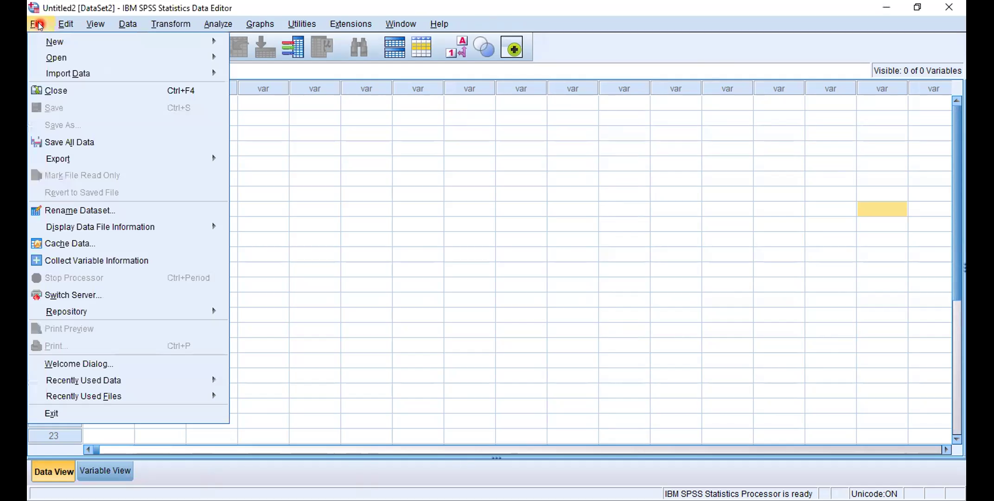
mouse_move(51, 57)
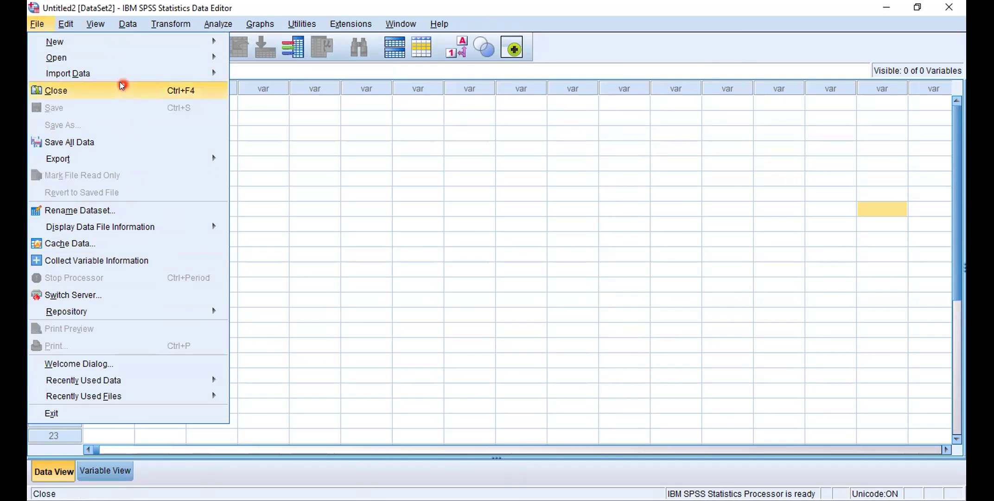
mouse_move(64, 24)
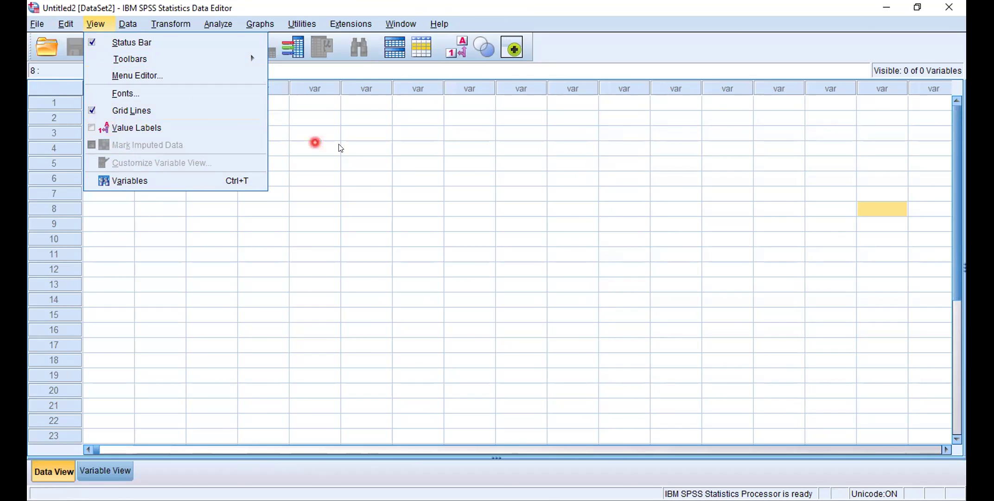
left_click(659, 148)
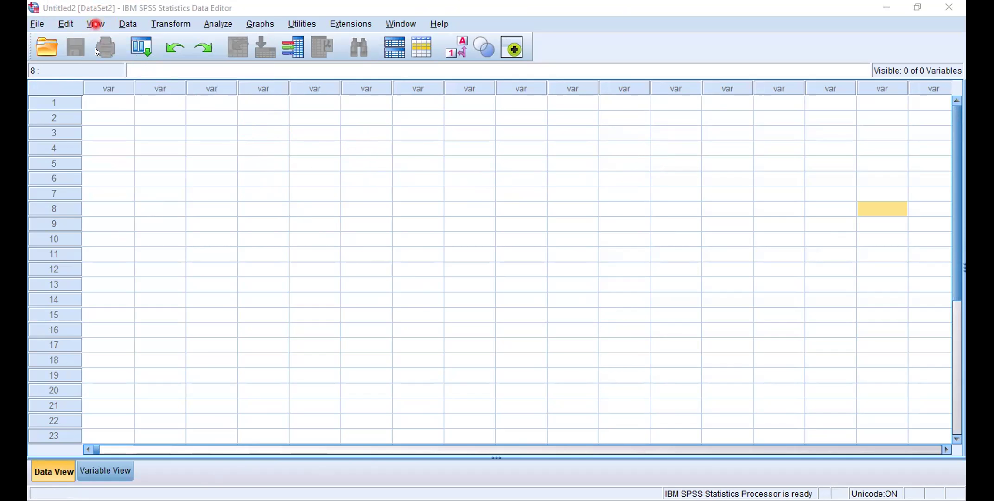
Hide the grid lines in the empty data sheet and show them again.
left_click(95, 24)
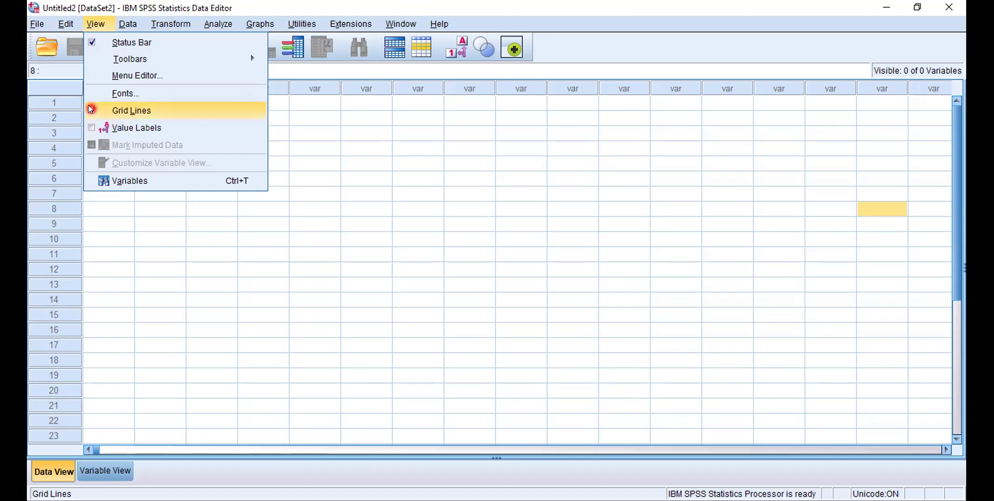
left_click(89, 107)
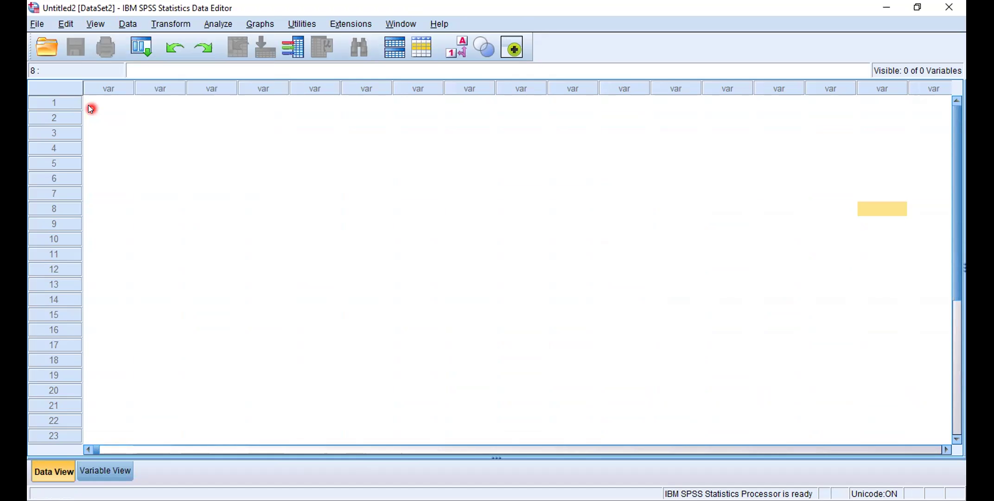
left_click(64, 24)
left_click(90, 21)
left_click(91, 22)
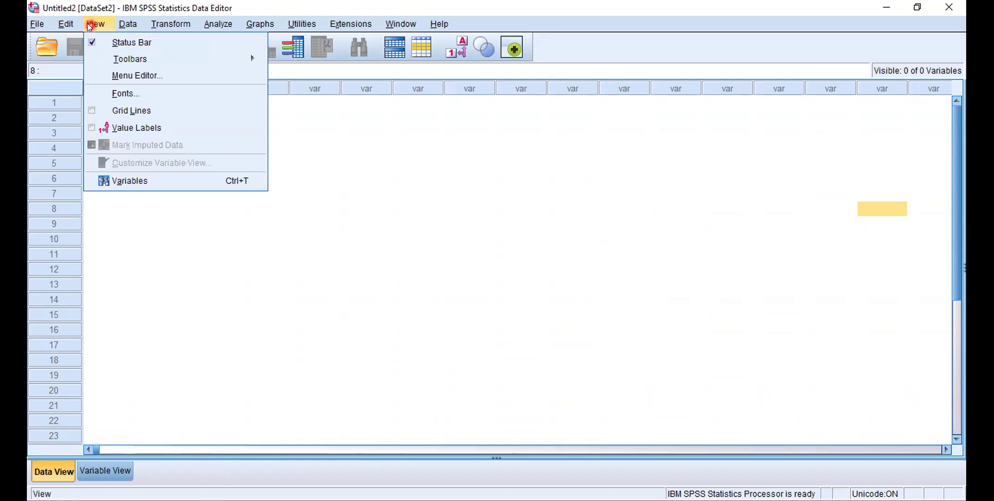
left_click(95, 114)
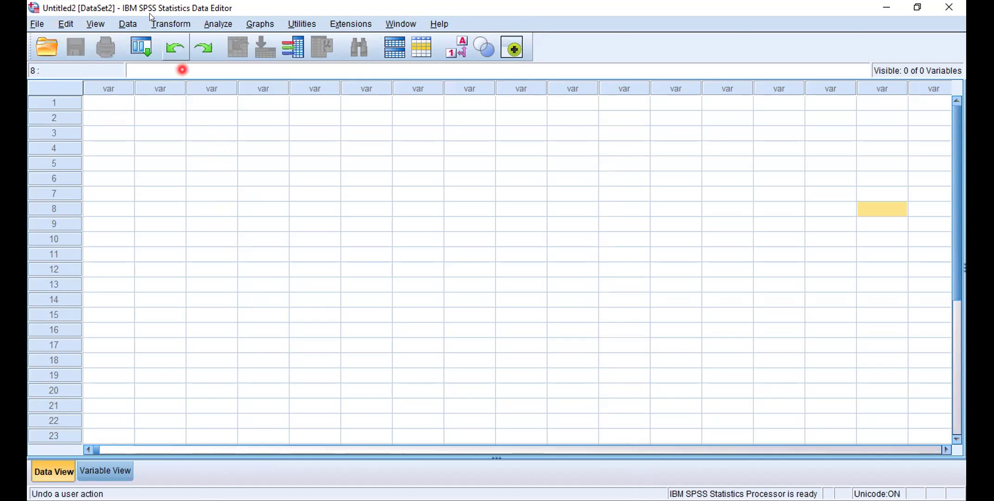
Look through the commands for managing data, transforming variables, statistical analysis and graphs.
left_click(128, 24)
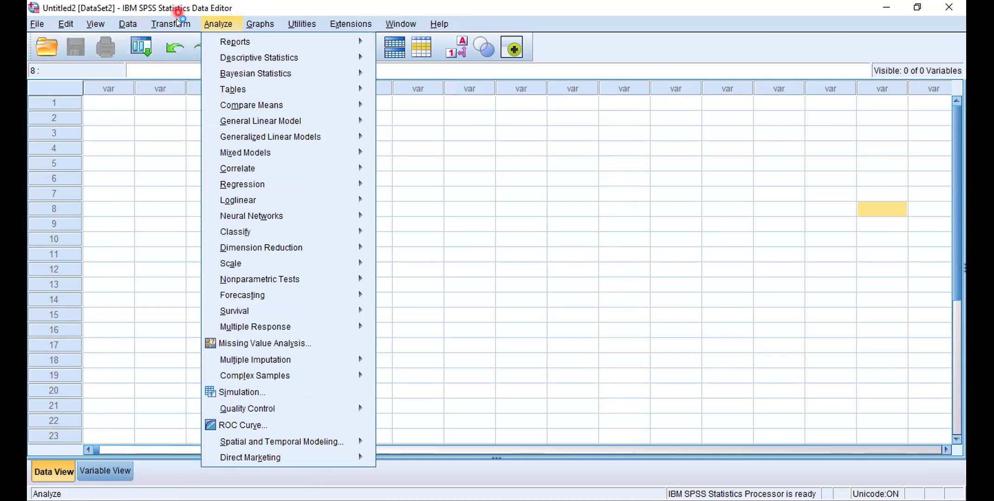
mouse_move(170, 24)
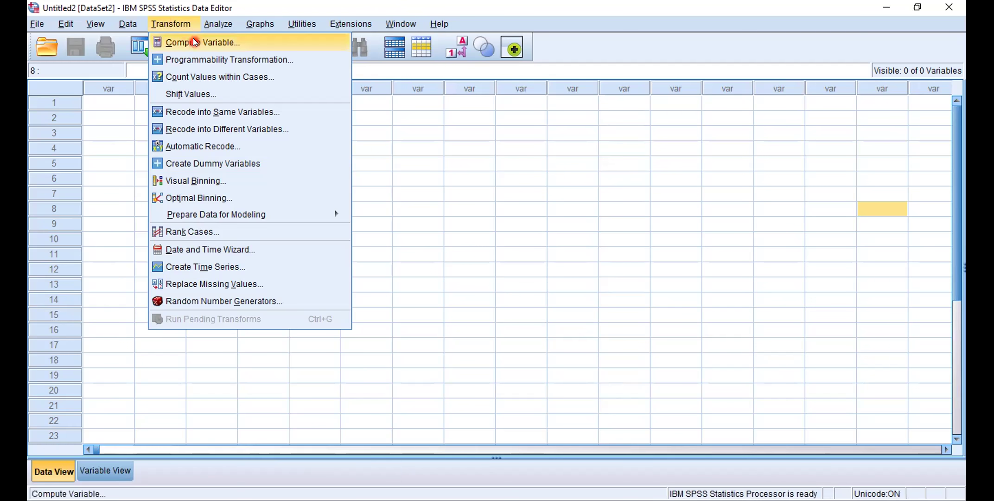
left_click(217, 26)
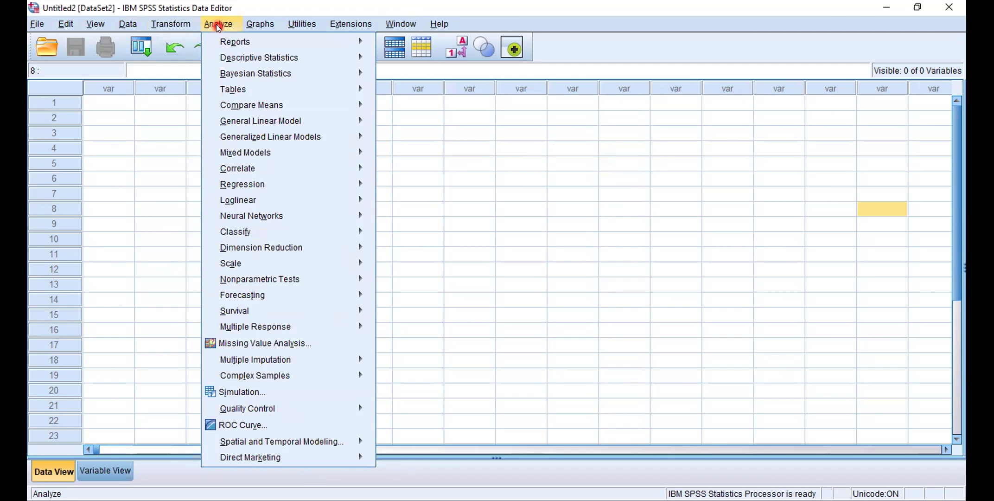
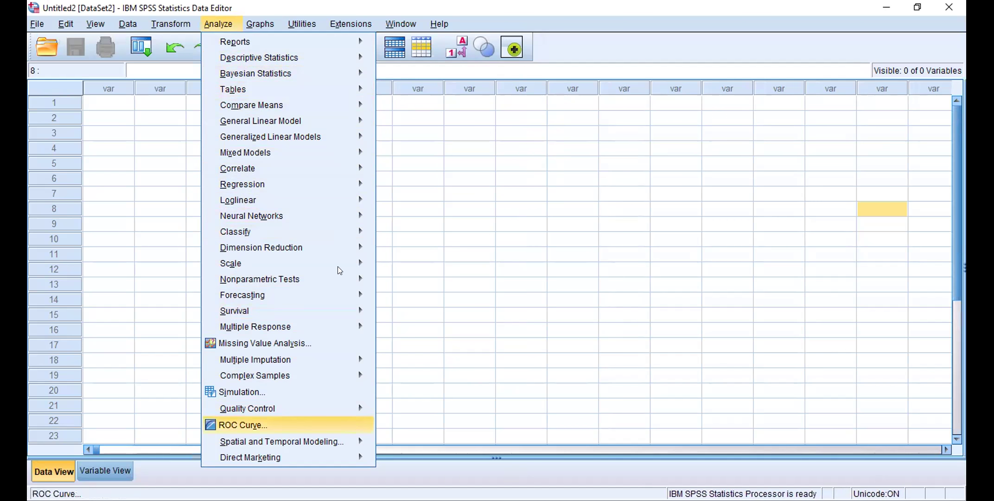
mouse_move(261, 24)
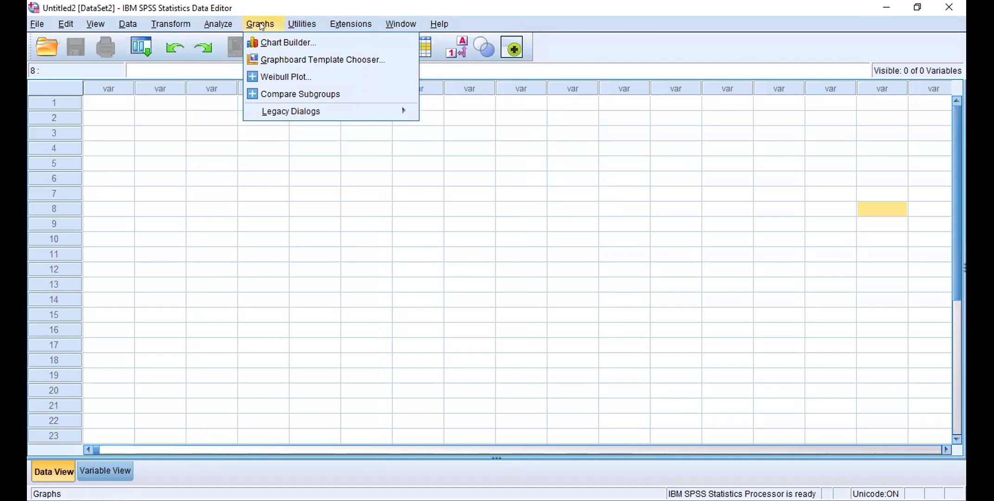
left_click(299, 61)
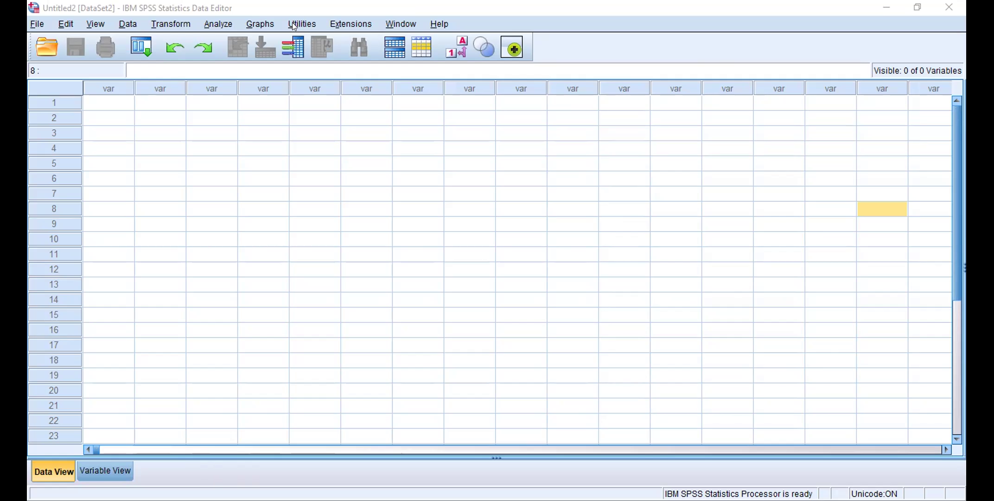
Examine the available utilities, extensions and window commands.
left_click(294, 21)
left_click(260, 17)
mouse_move(295, 18)
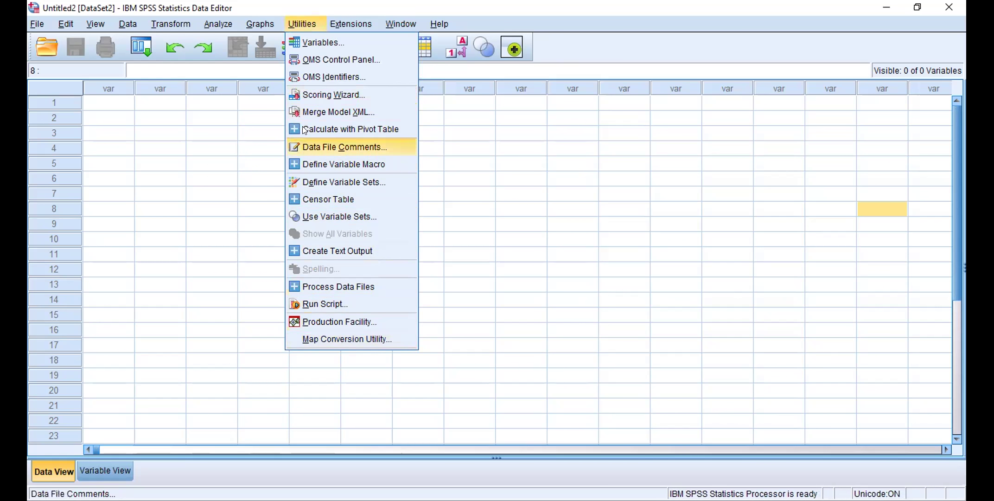
mouse_move(347, 23)
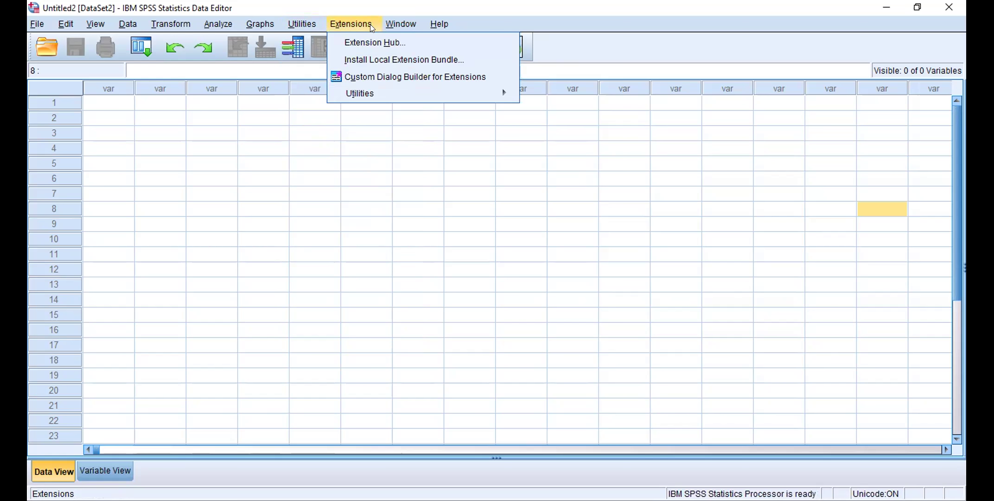
mouse_move(395, 24)
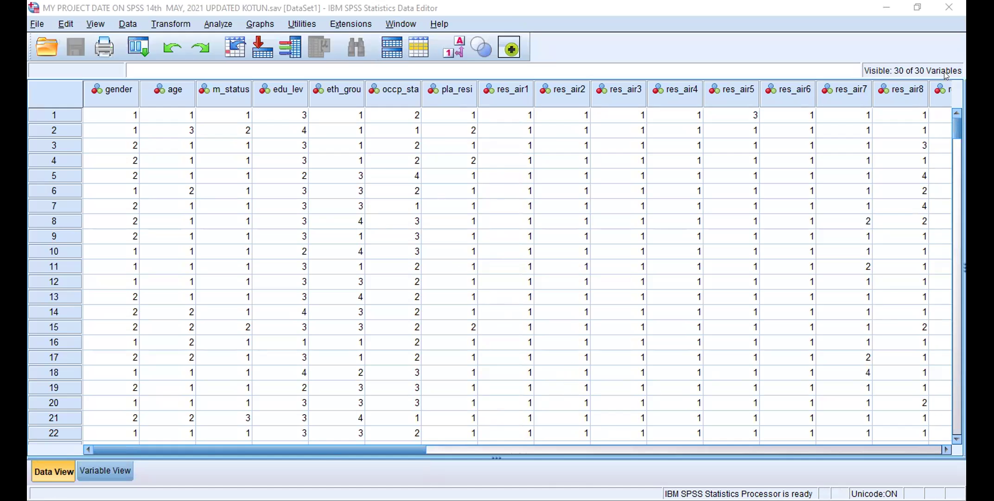
From the electronic cigarette smoking data, switch to the Output1 viewer window and return to the data through the list of open windows.
left_click(919, 6)
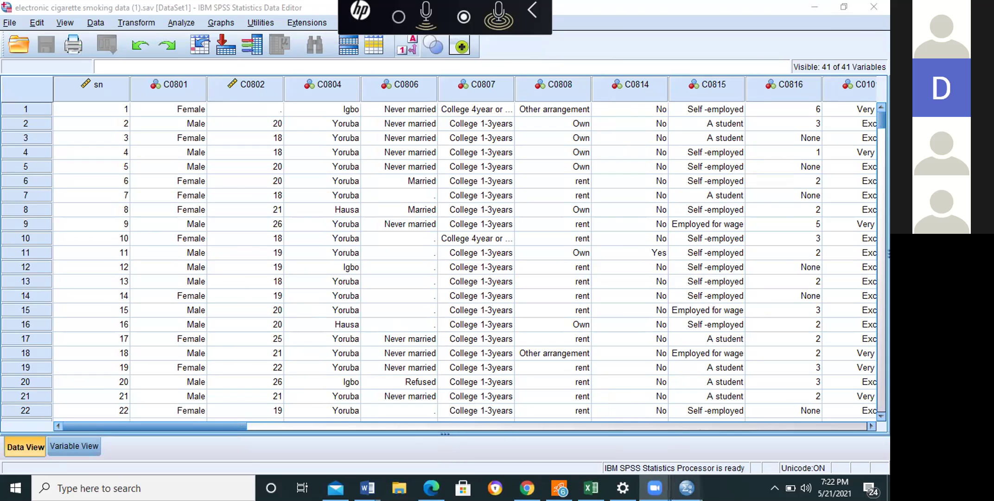
mouse_move(686, 488)
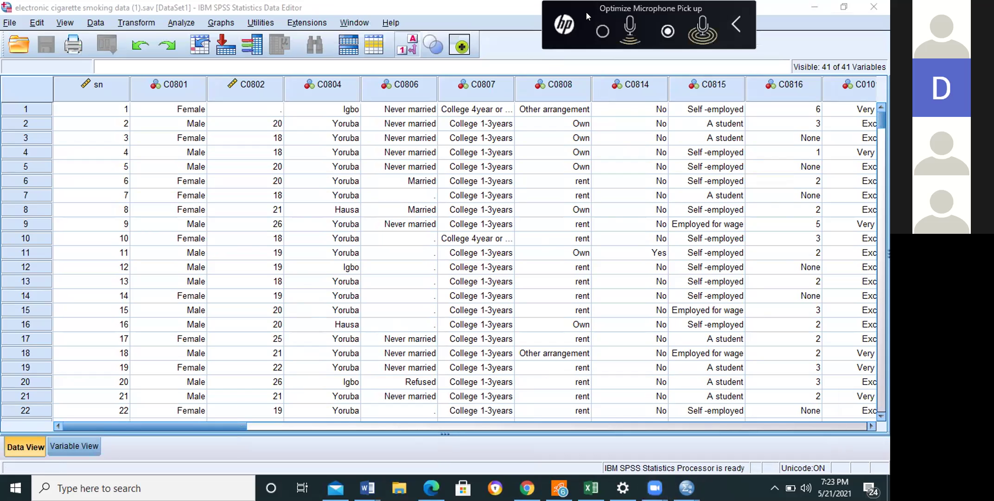
left_click(357, 15)
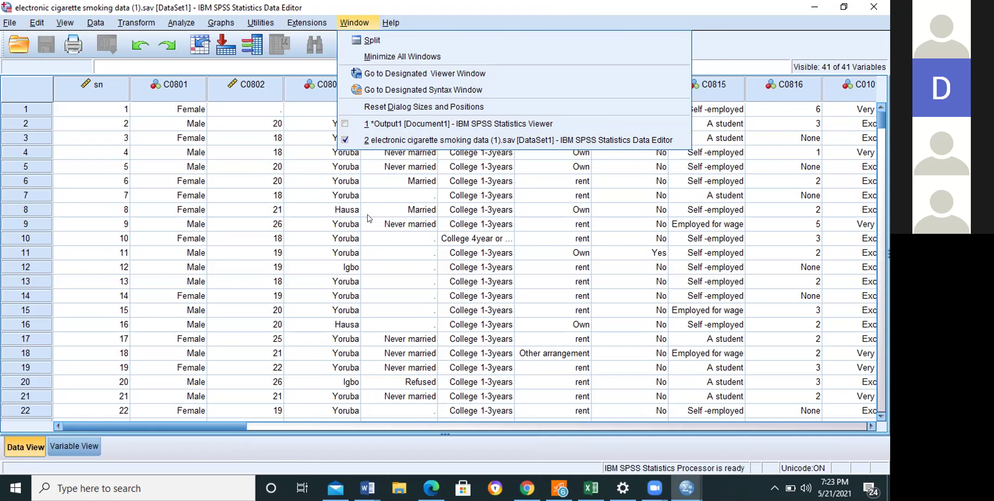
left_click(345, 123)
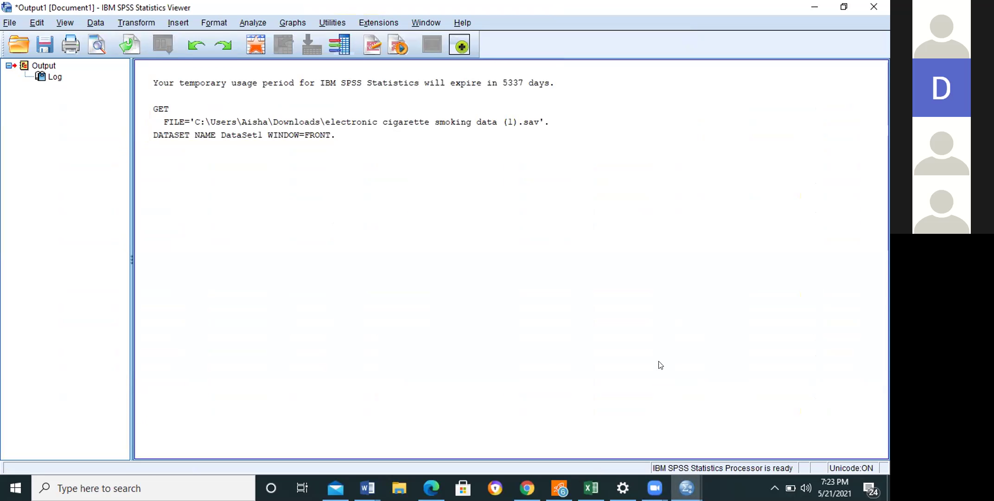
left_click(426, 22)
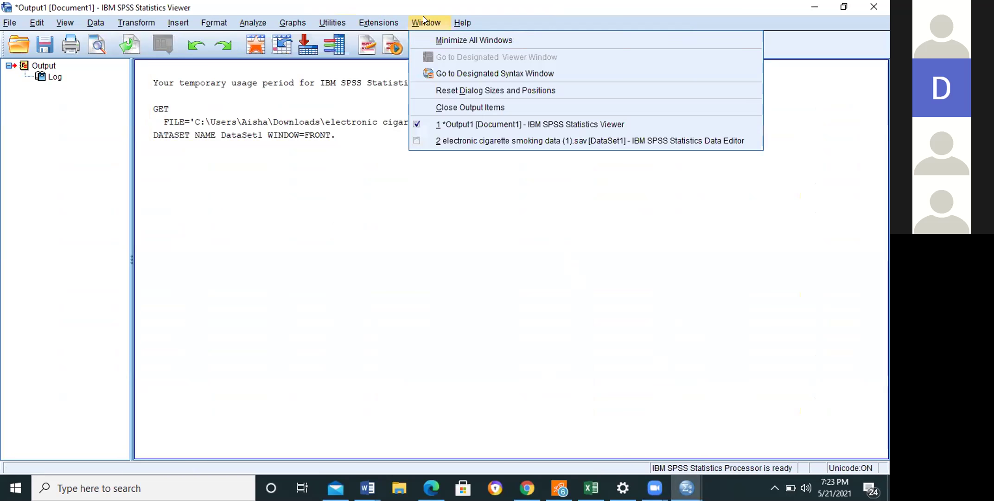
left_click(413, 140)
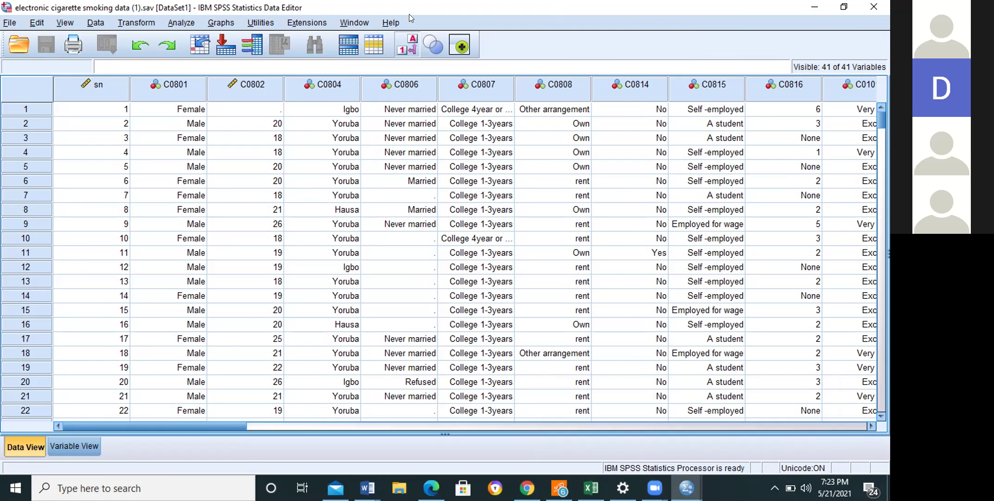
Review the help resources and the list of open windows for the electronic cigarette smoking data.
left_click(386, 25)
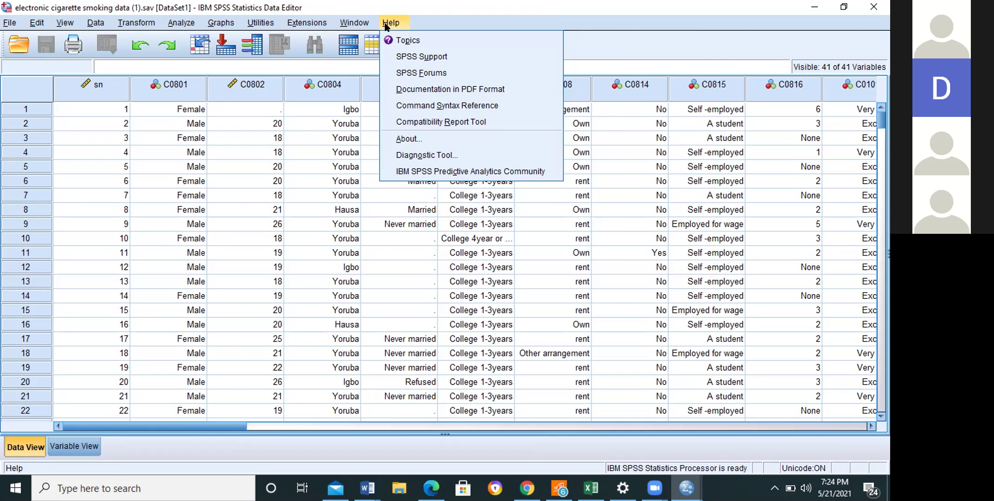
mouse_move(354, 22)
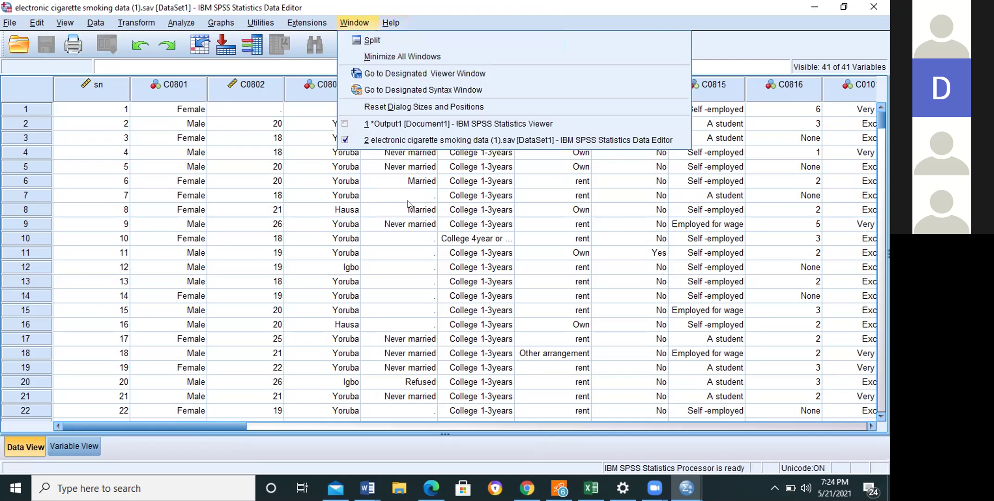
mouse_move(390, 23)
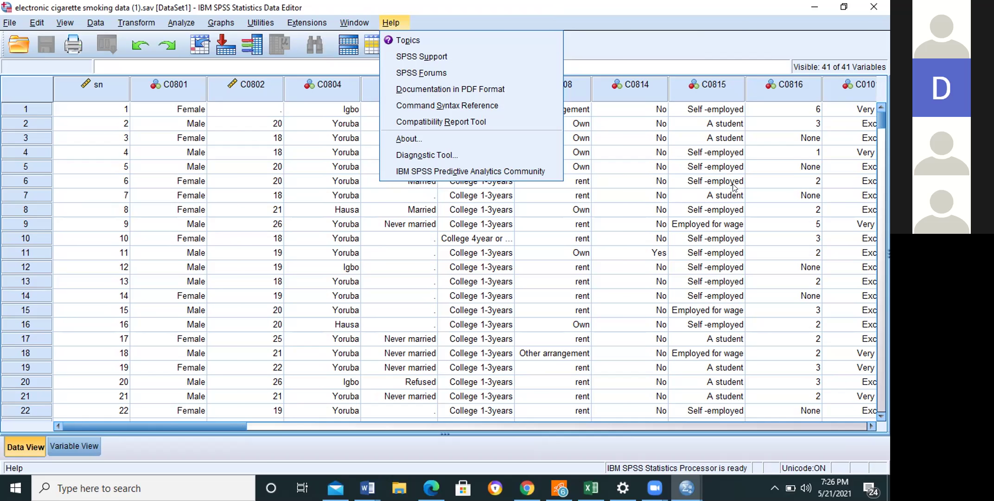
left_click(732, 369)
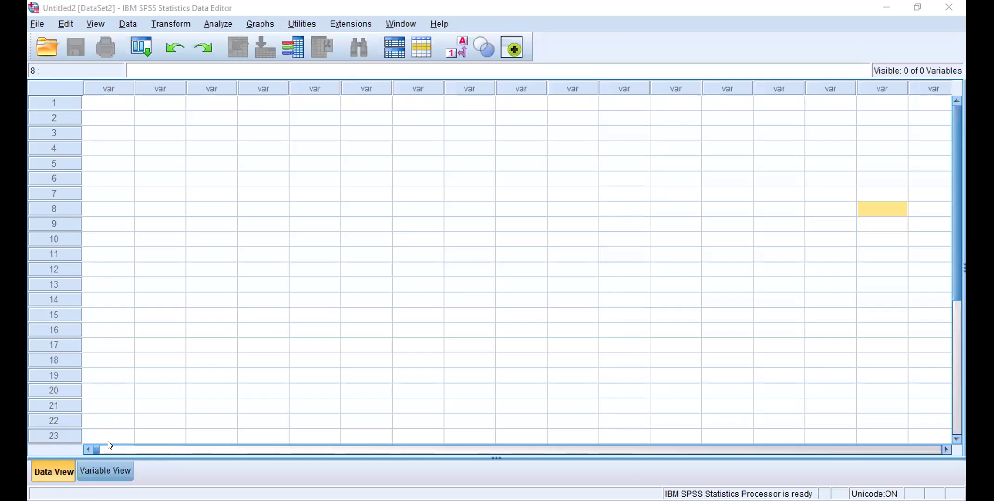
Define a first variable named SN in the Variable View of the Untitled2 dataset.
left_click(97, 476)
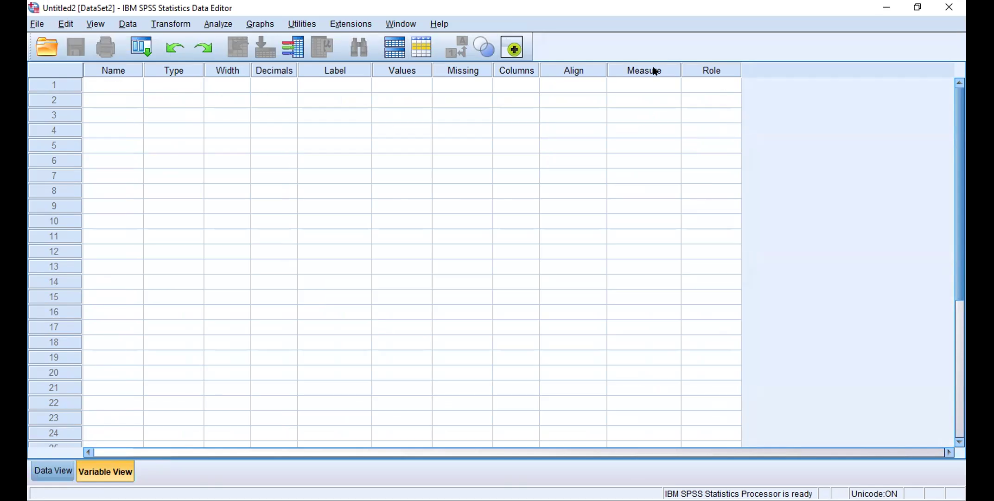
left_click(98, 83)
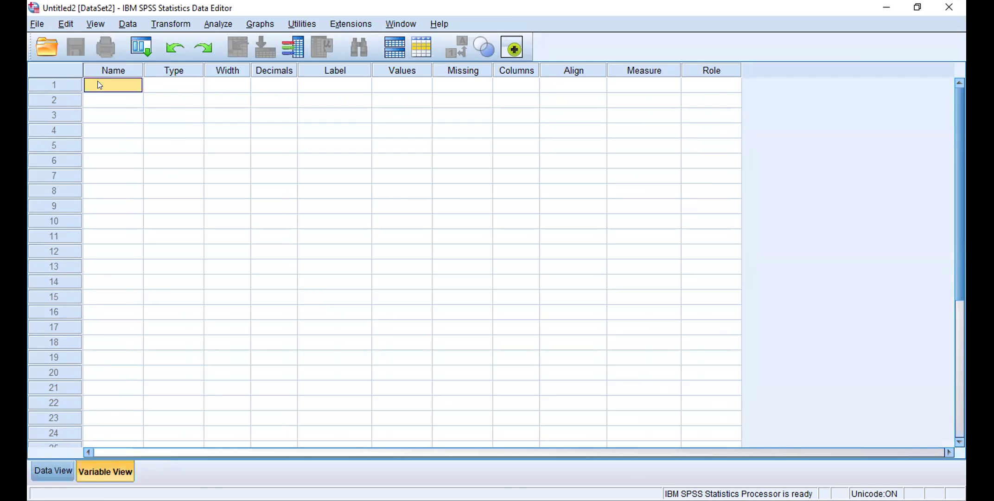
type("SN")
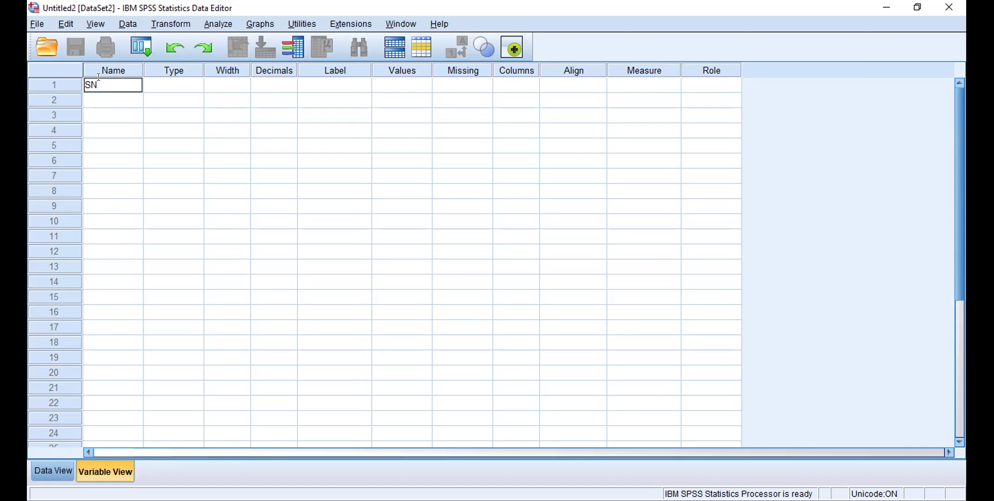
key("Return")
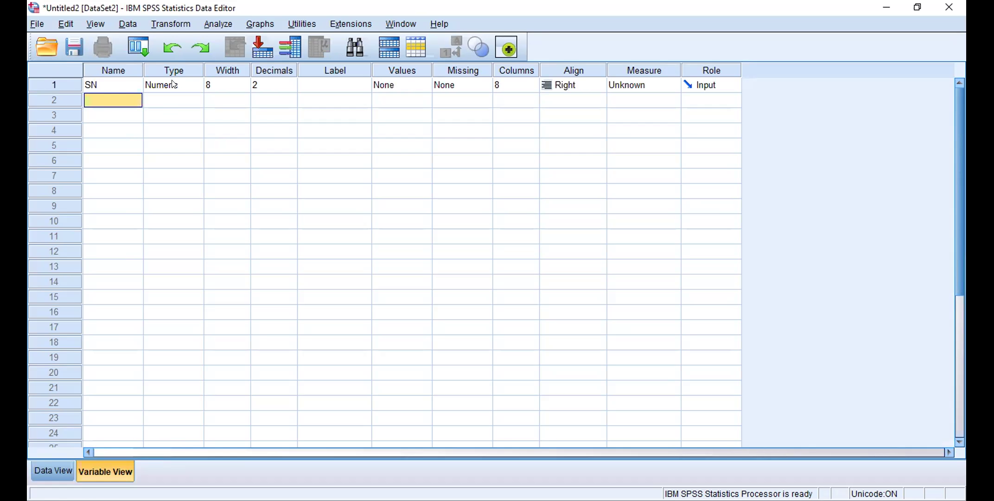
Examine the variable type options for SN, previewing the String and Numeric settings, and close them without applying a change.
left_click(196, 83)
left_click(195, 83)
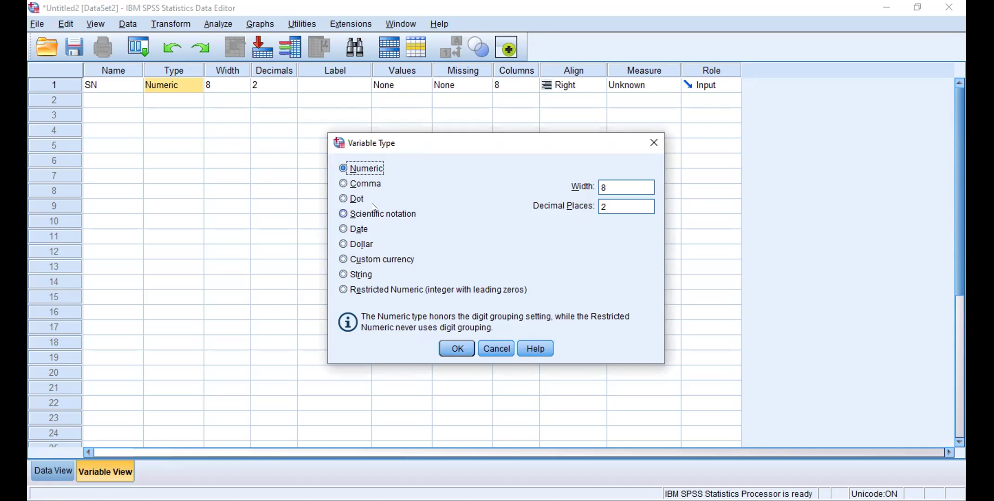
left_click(361, 278)
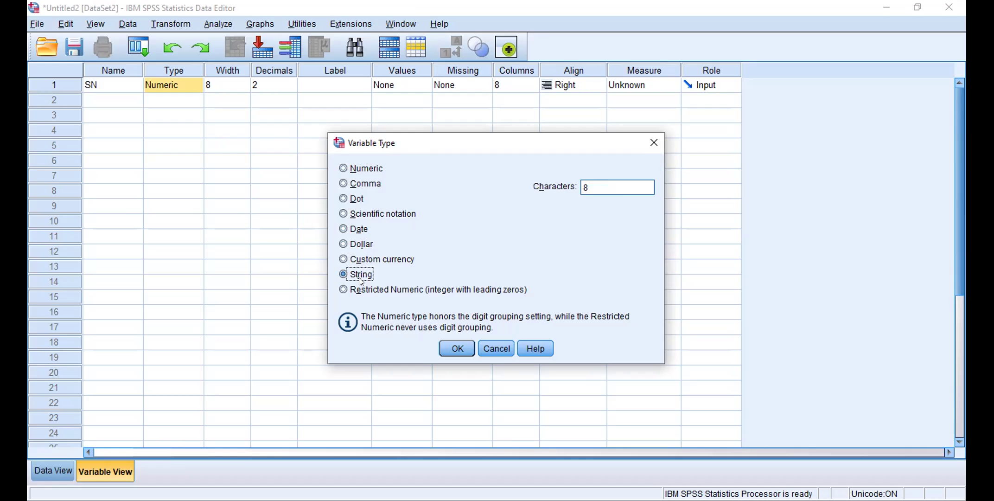
left_click(351, 170)
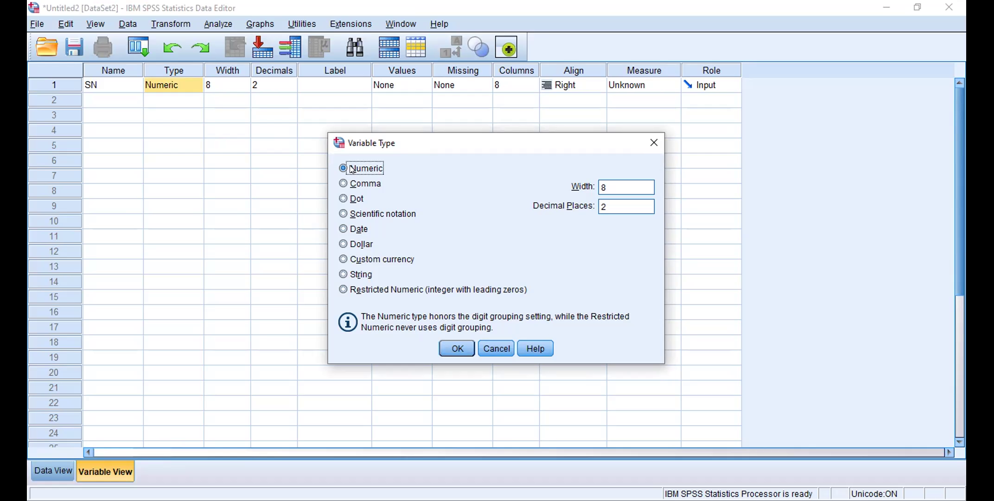
left_click(351, 168)
left_click(654, 144)
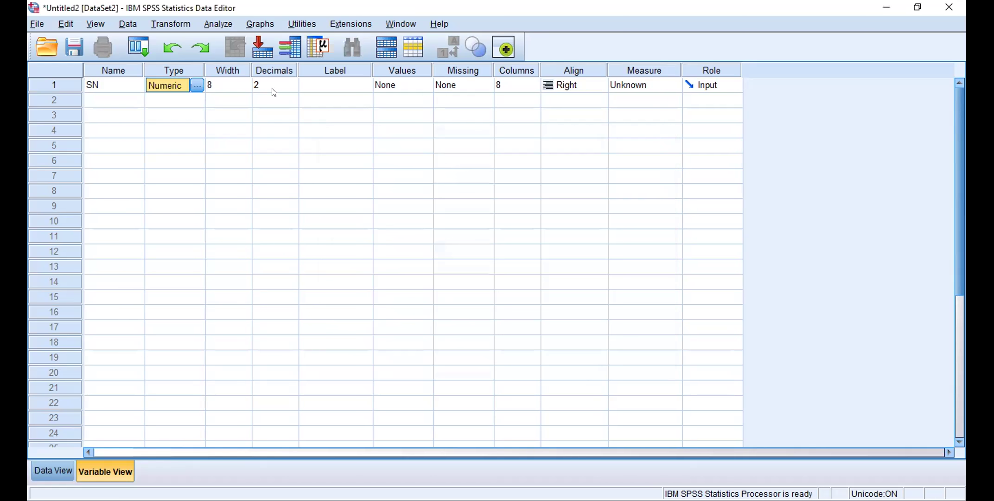
Set the SN variable's display columns to 7 and its width to 6.
left_click(240, 85)
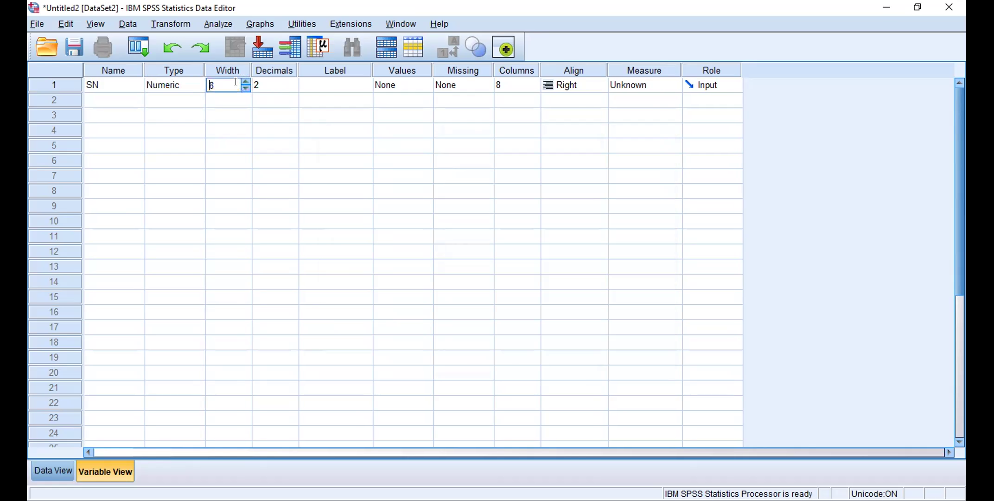
left_click(534, 88)
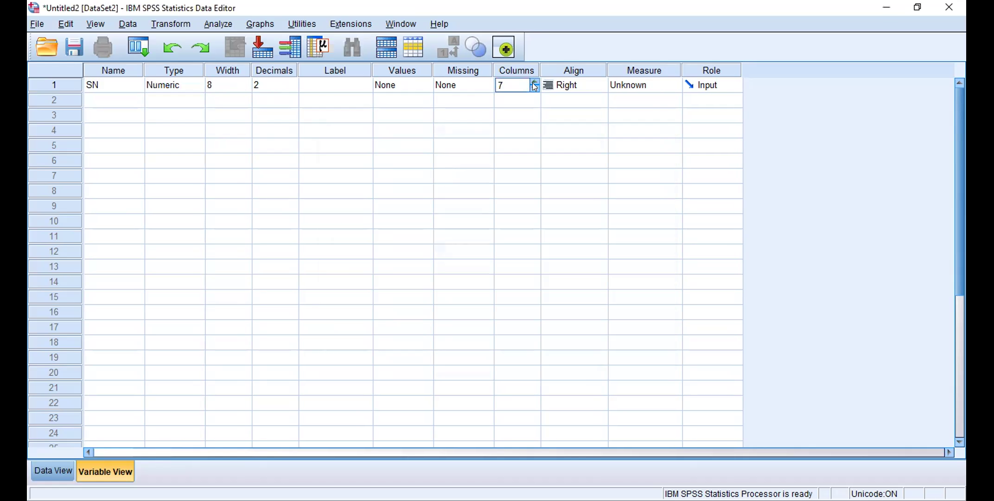
left_click(229, 83)
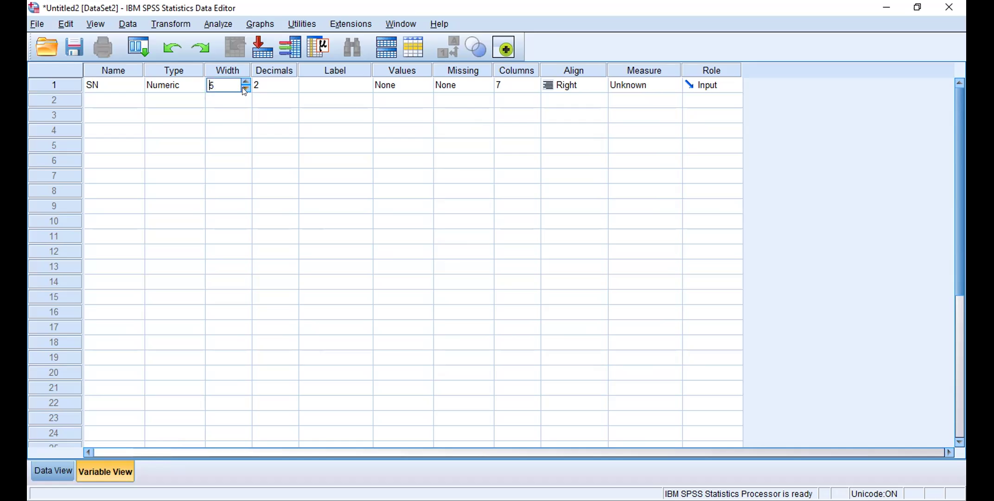
left_click(244, 82)
left_click(245, 81)
left_click(244, 82)
left_click(245, 81)
left_click(247, 87)
left_click(247, 86)
left_click(247, 85)
left_click(247, 82)
left_click(244, 89)
left_click(245, 88)
left_click(245, 88)
left_click(244, 88)
left_click(245, 89)
left_click(245, 83)
left_click(245, 84)
left_click(245, 82)
Add two more variables below SN, named Age and Sex.
left_click(106, 86)
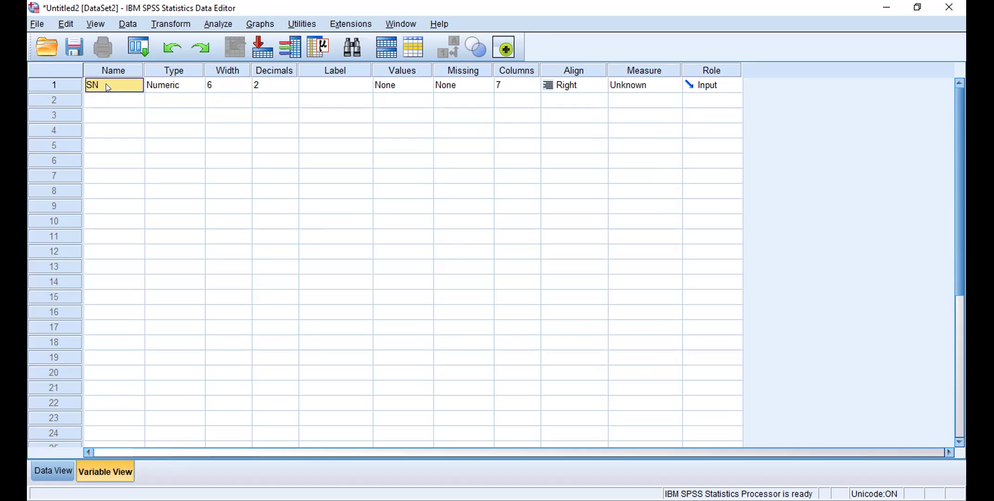
left_click(103, 84)
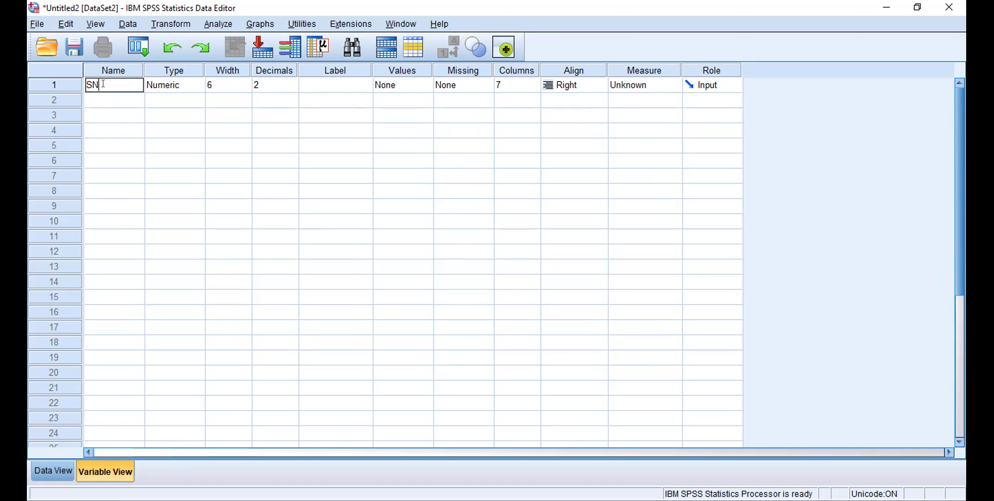
left_click(111, 104)
type("A")
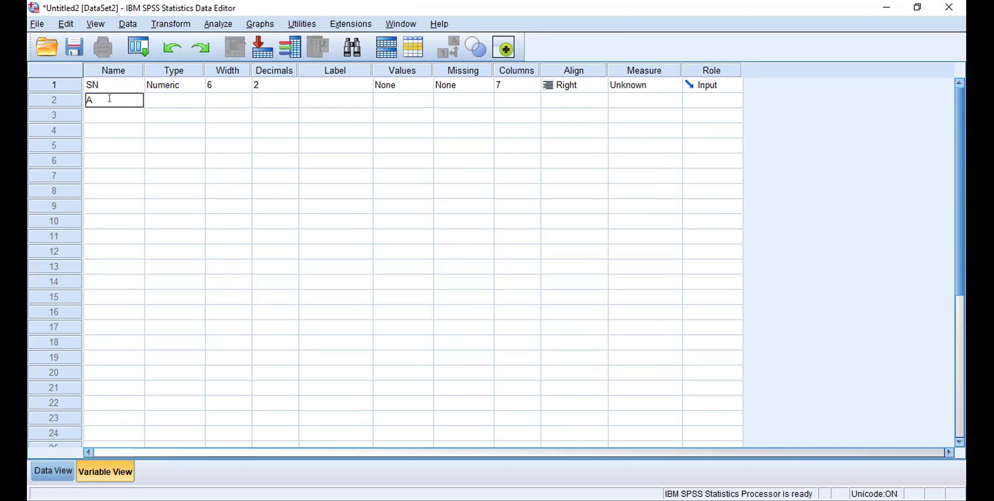
type("ge")
key("Return")
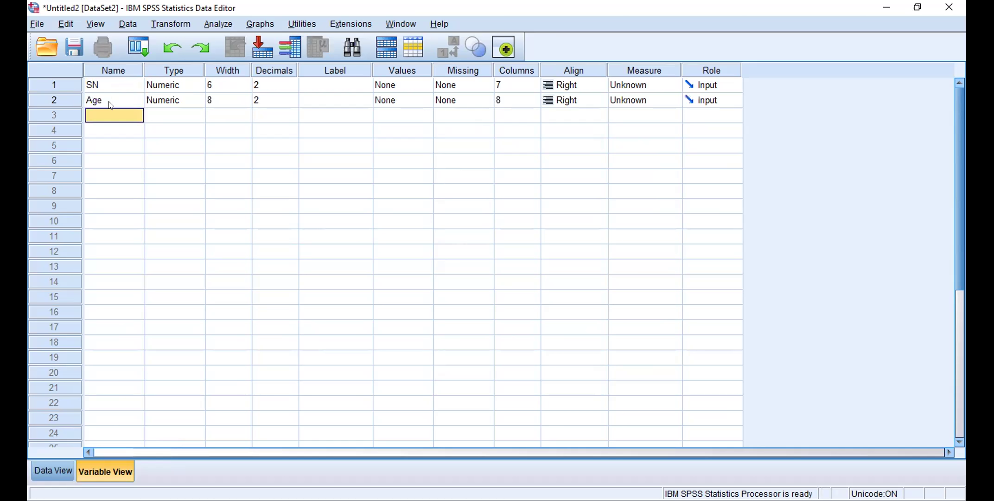
type("Se")
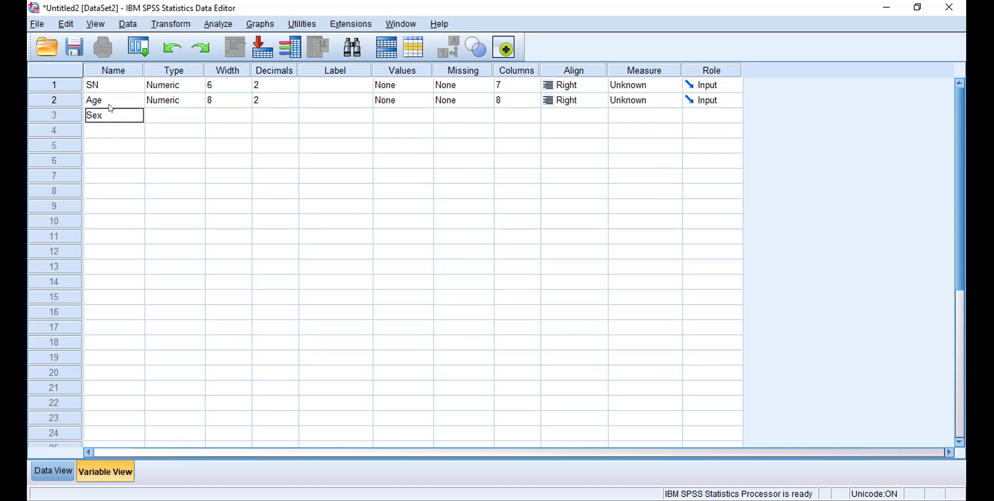
type("x")
key("Return")
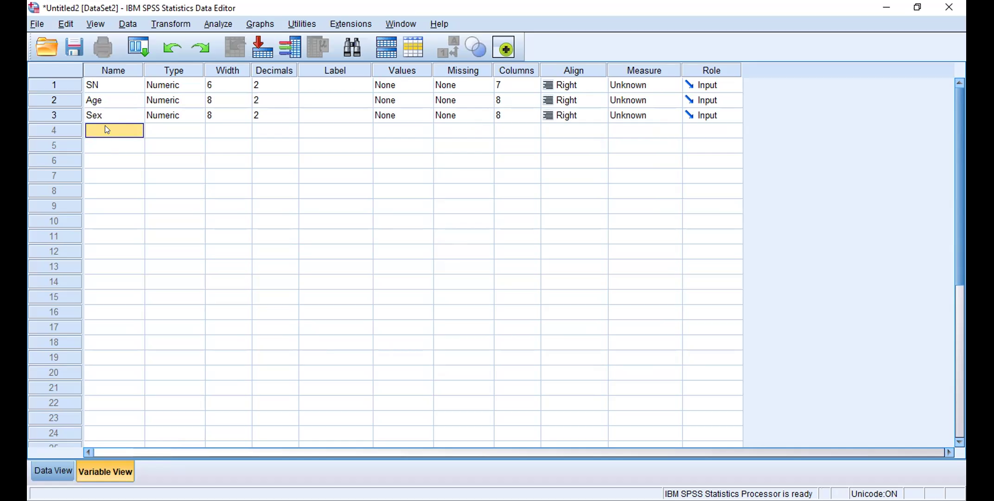
Try to add a fourth variable for marital status with a space between the two words of its name.
type("E")
key("BackSpace")
key("BackSpace")
type("Ma")
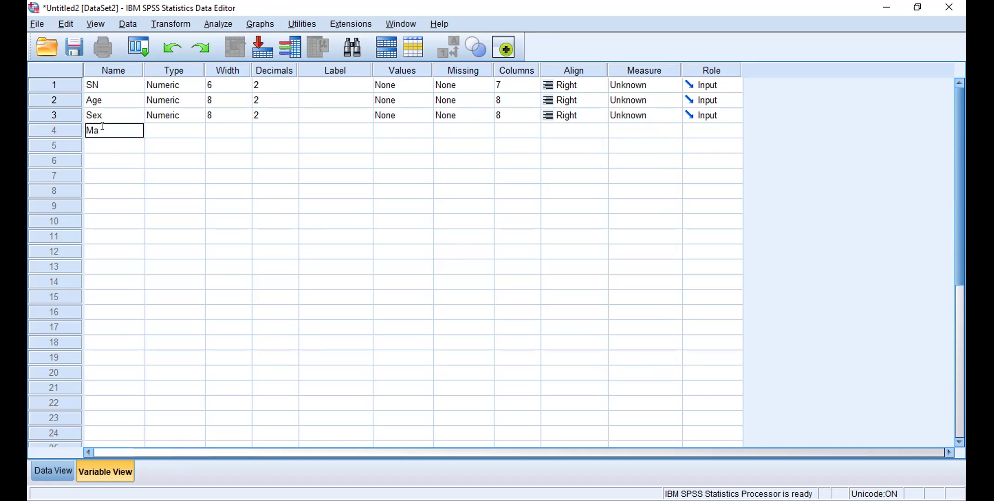
type("rta")
type("l Status")
key("Return")
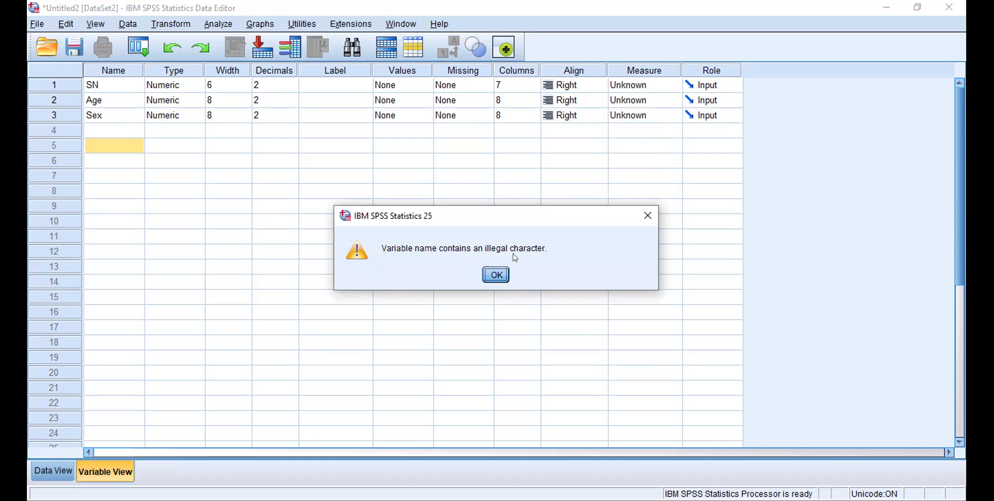
left_click(496, 274)
Add the fourth variable with an underscore in its name, Mariatal_Status.
left_click(97, 125)
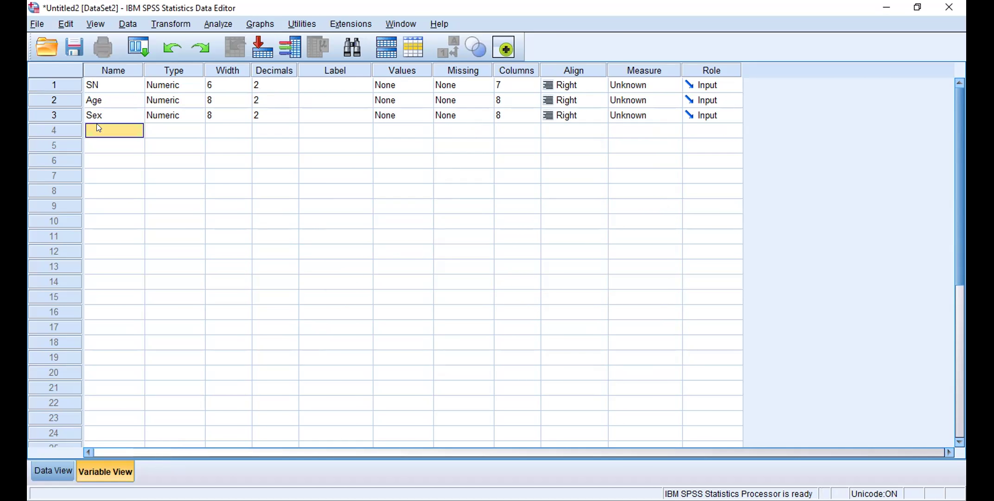
type("Mariat")
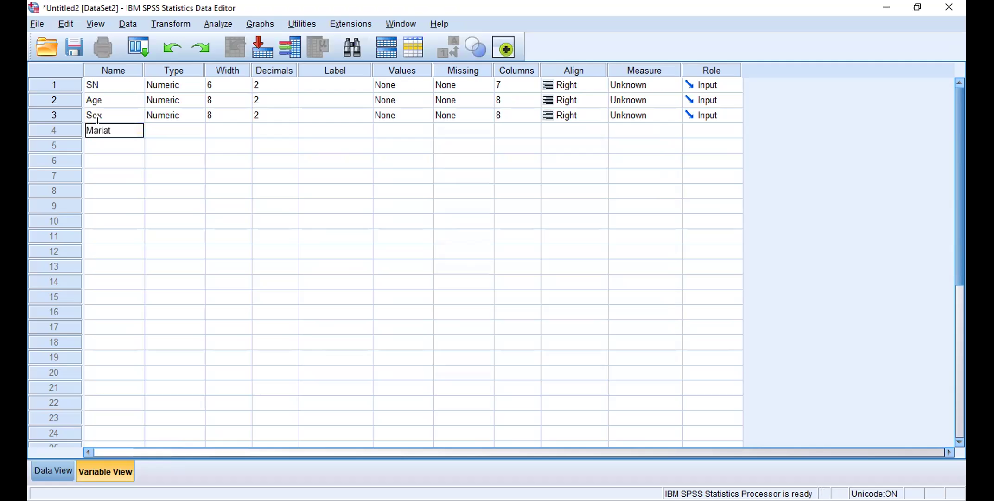
type("al_Status")
left_click(148, 146)
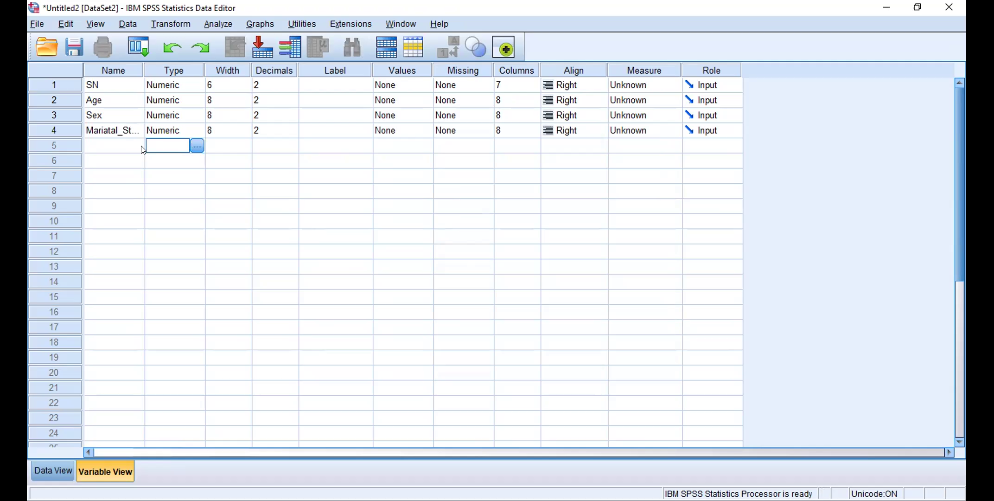
Try to replace the underscore in the fourth variable's name with a hyphen, as Mariatal-Status.
left_click(119, 130)
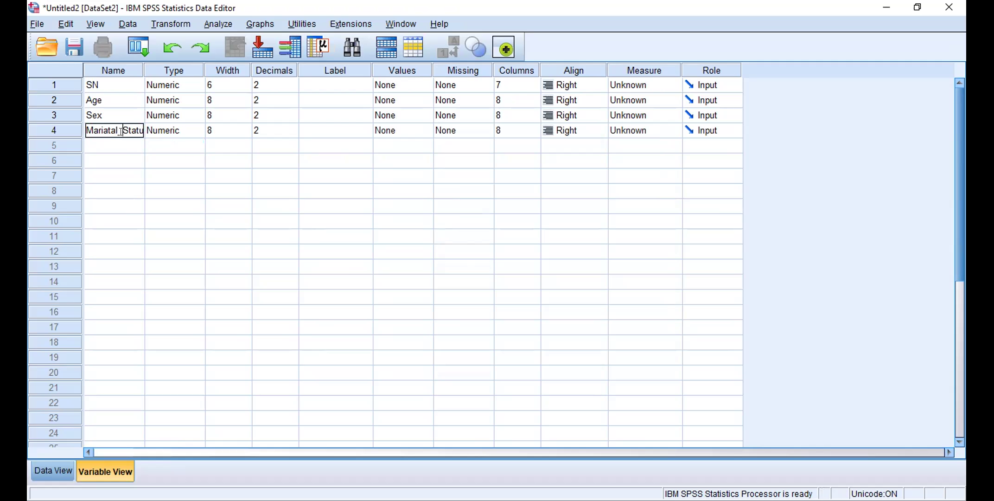
key("BackSpace")
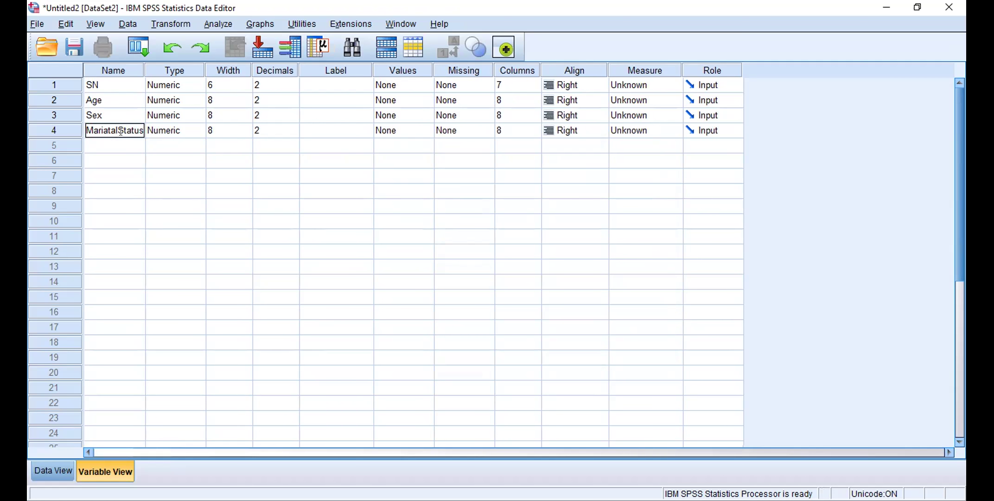
type("_")
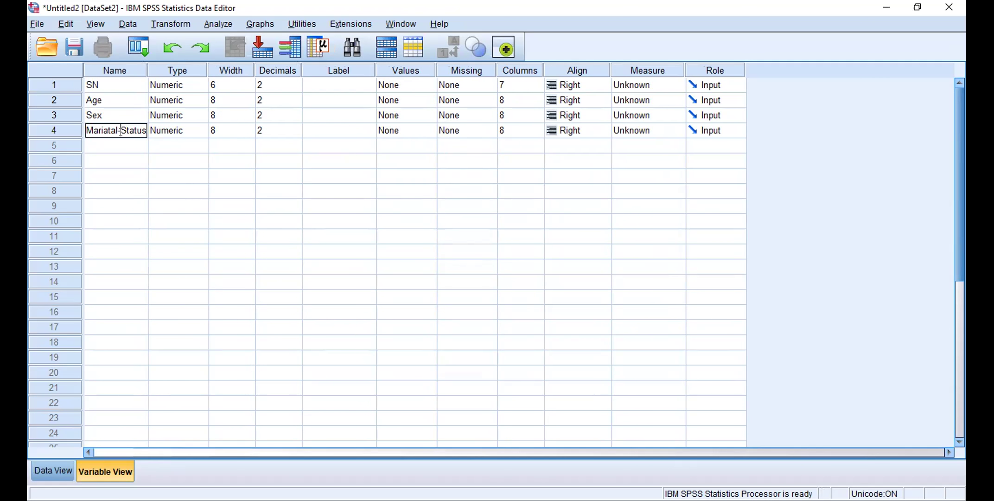
left_click(153, 226)
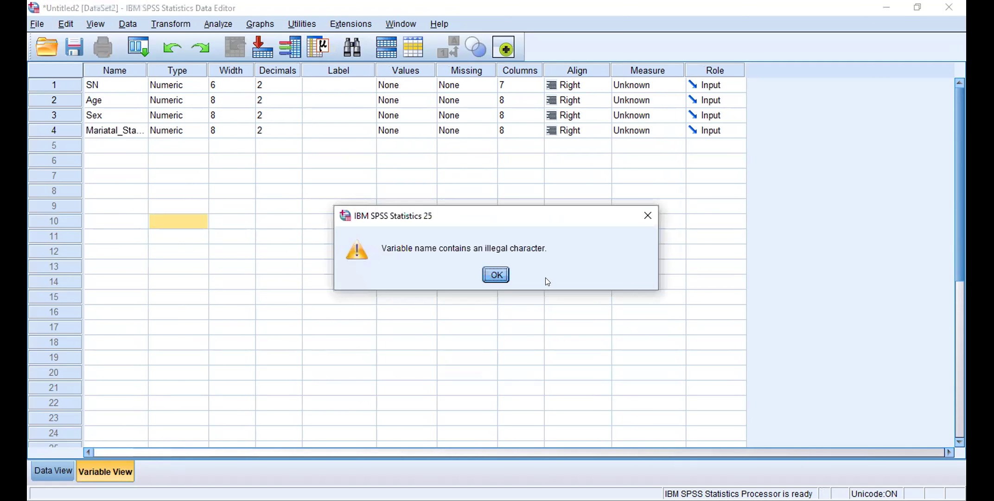
left_click(495, 274)
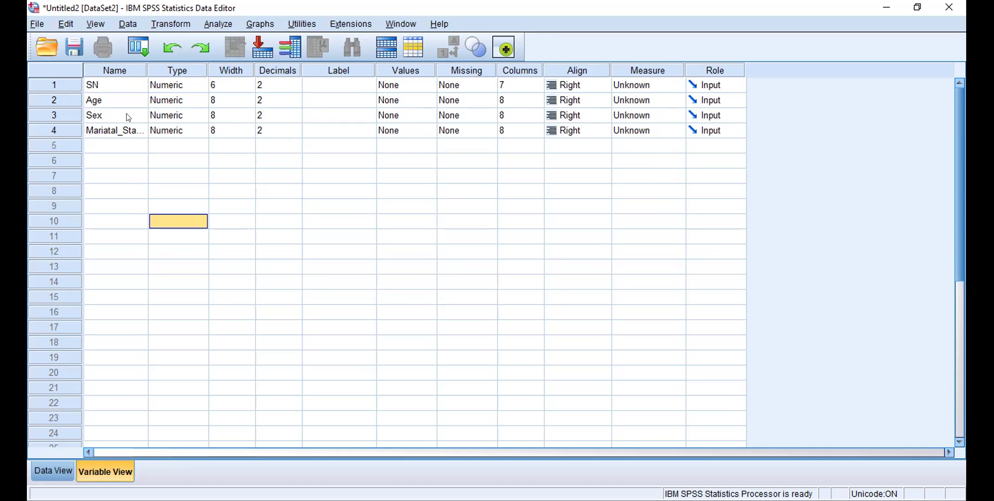
Remove the underscore from the fourth variable's name to make it MariatalStatus.
double_click(121, 131)
key("BackSpace")
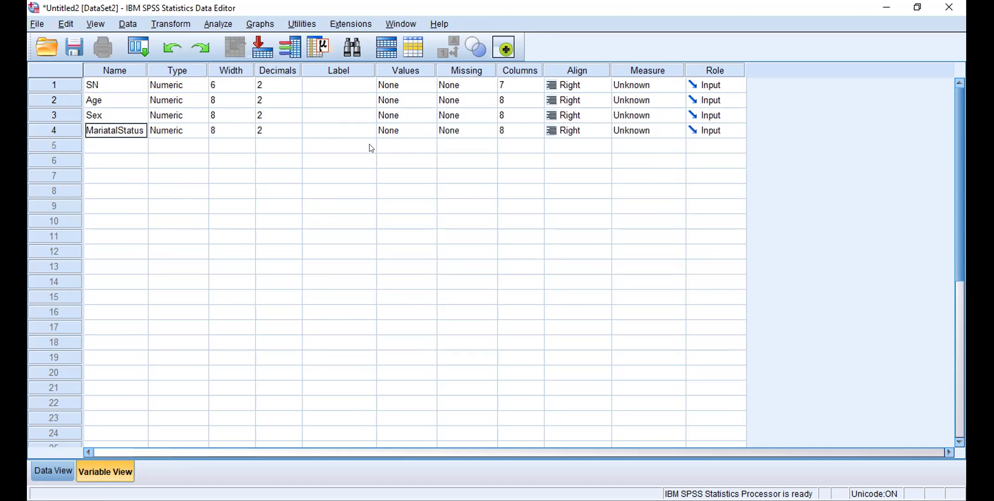
key("Return")
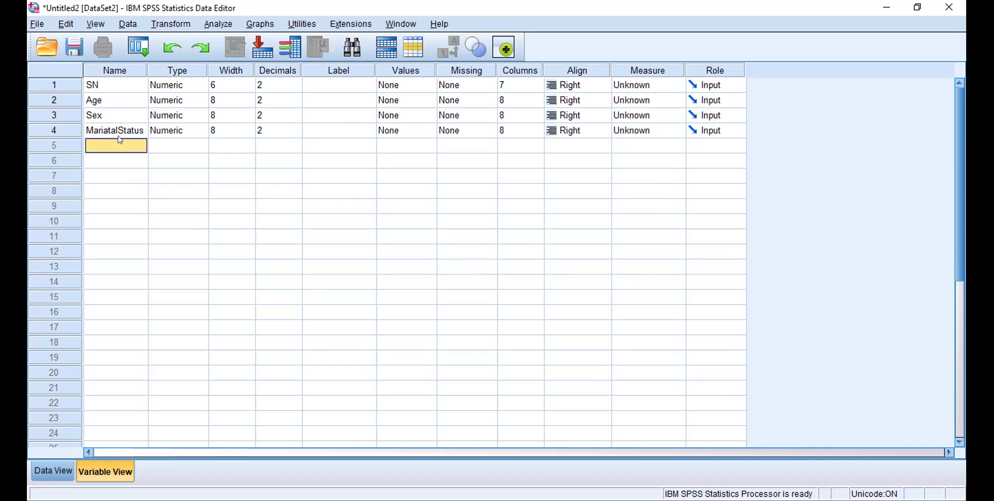
Add variables named Ethnicity and Education in rows 5 and 6.
type("Ethnicity")
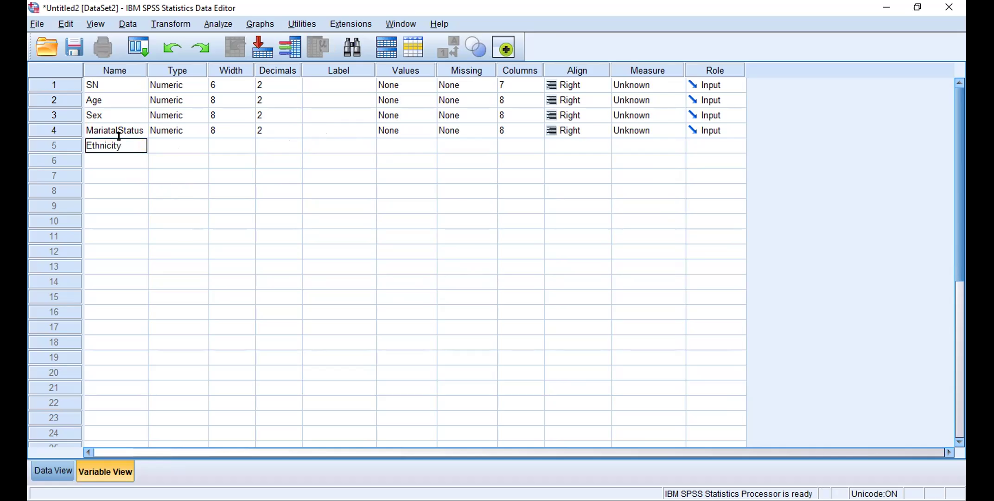
key("Return")
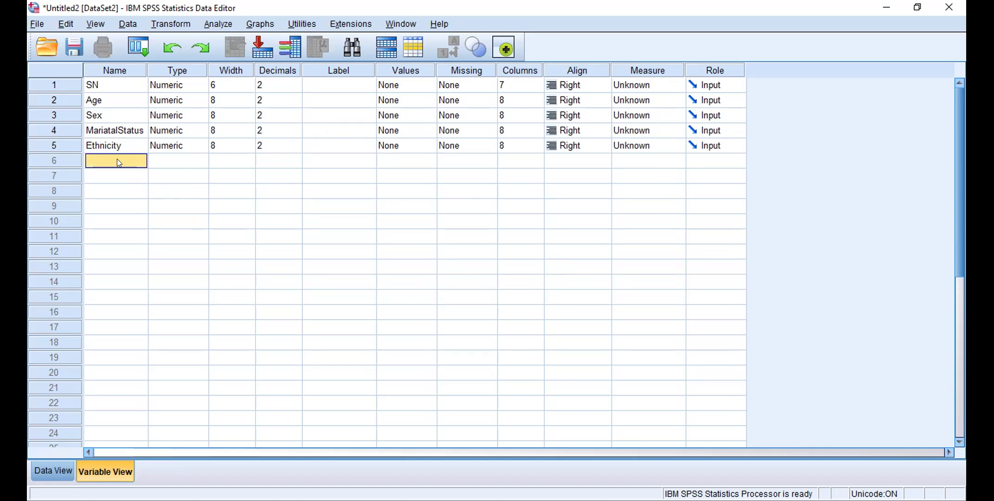
type("H")
key("BackSpace")
type("E")
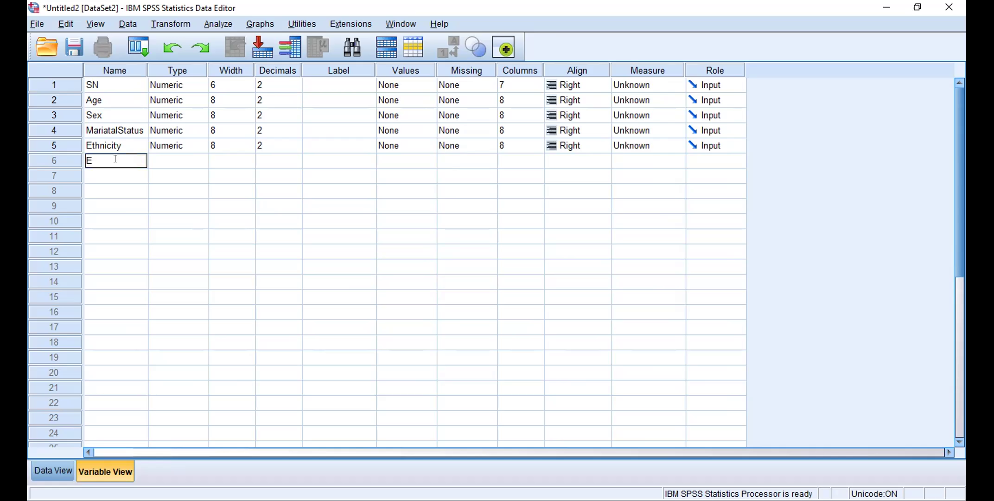
type("ducation")
left_click(129, 174)
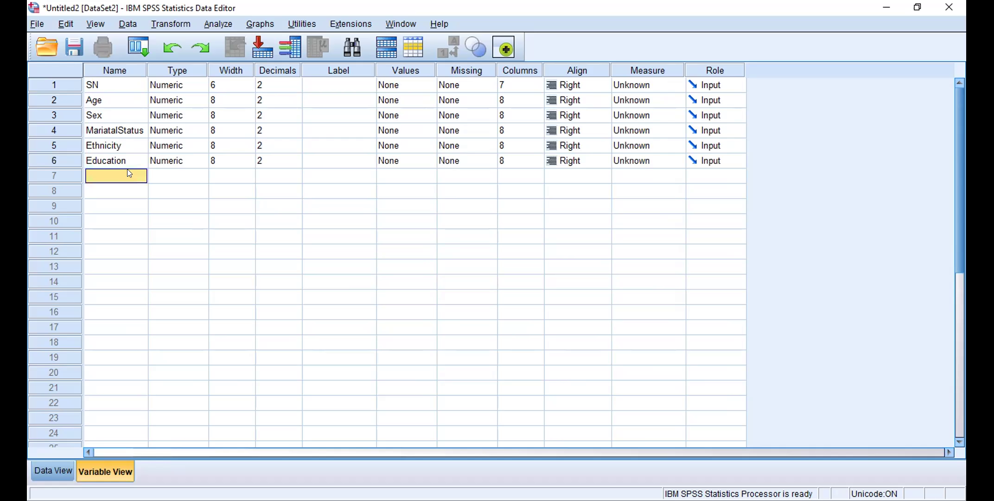
Add variables named Occupation and HouseholdIncome in rows 7 and 8, and widen the Name column to fit the full names.
type("Occupa")
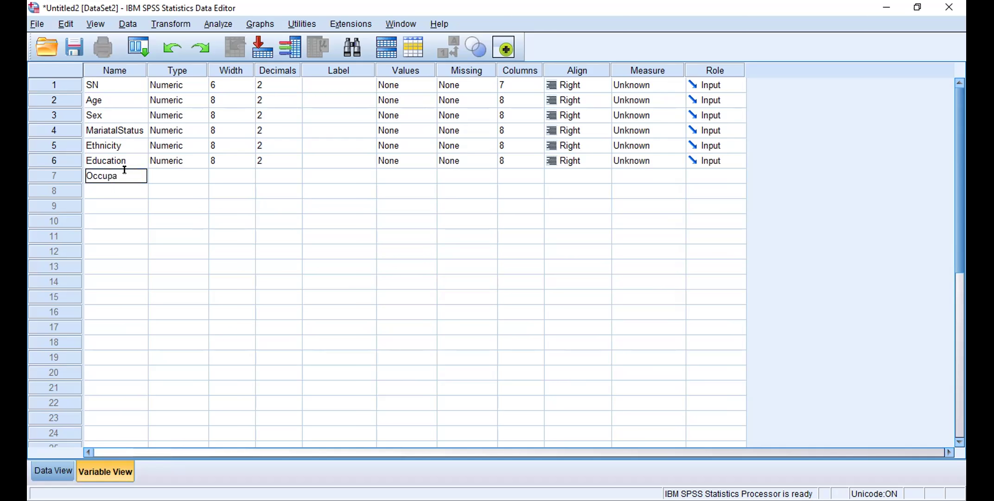
type("tion")
key("Return")
type("House")
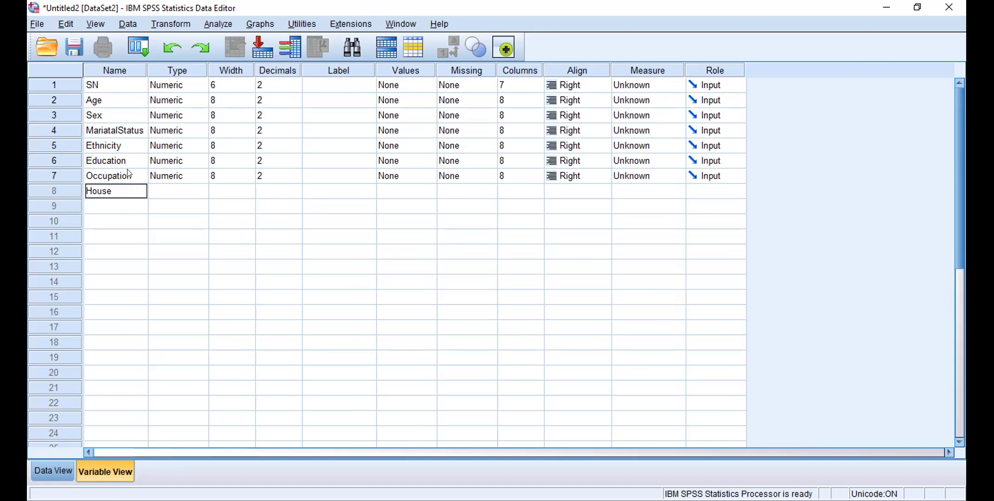
type("holdIncome")
key("Return")
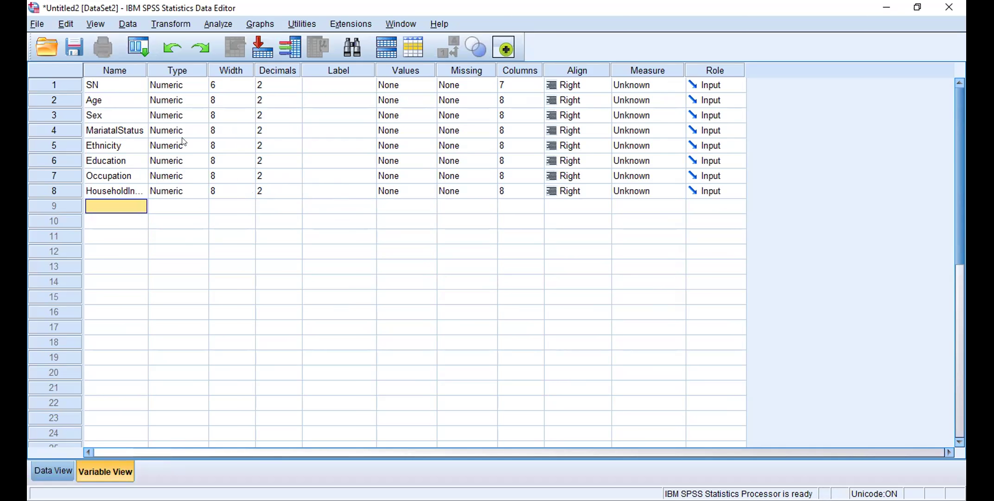
left_click_drag(142, 70, 170, 70)
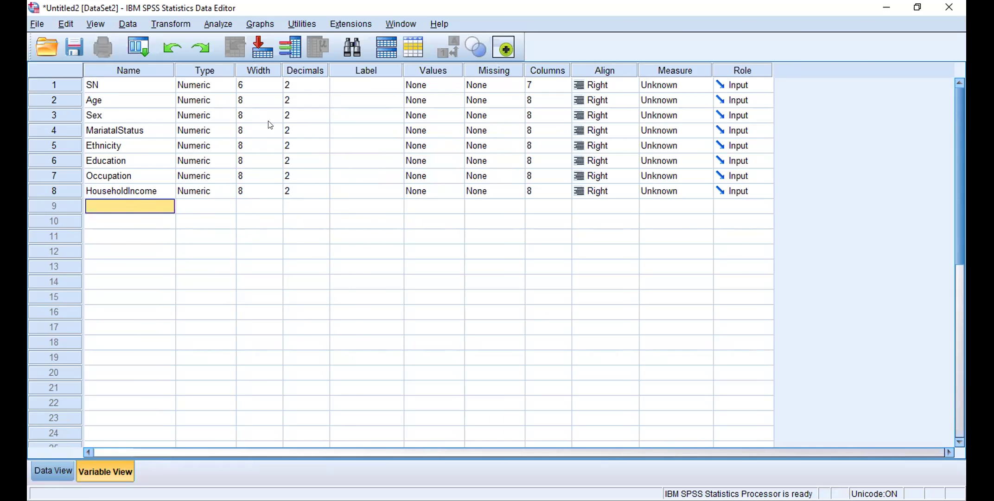
Set the HouseholdIncome variable's width to 25.
left_click(275, 194)
left_click(277, 194)
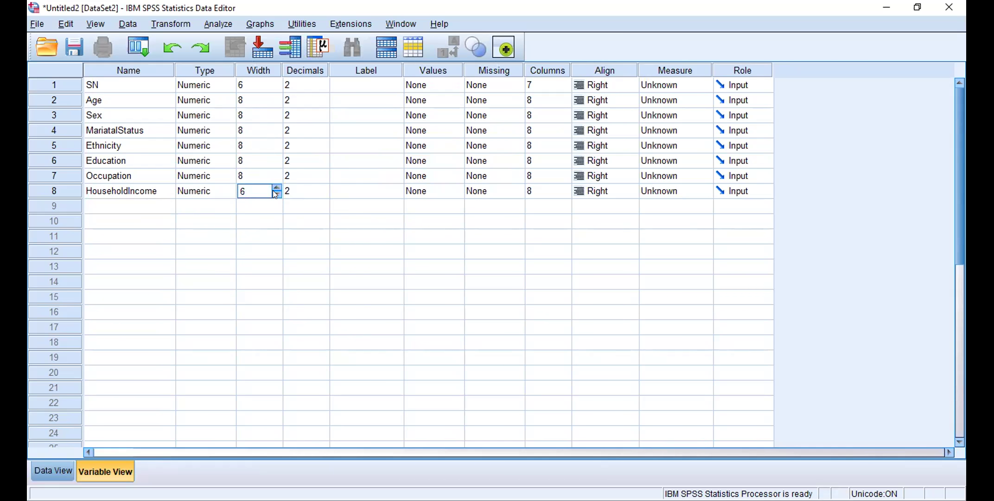
left_click(274, 188)
left_click(274, 189)
left_click(274, 188)
left_click(275, 189)
key("BackSpace")
type("8")
left_click(545, 192)
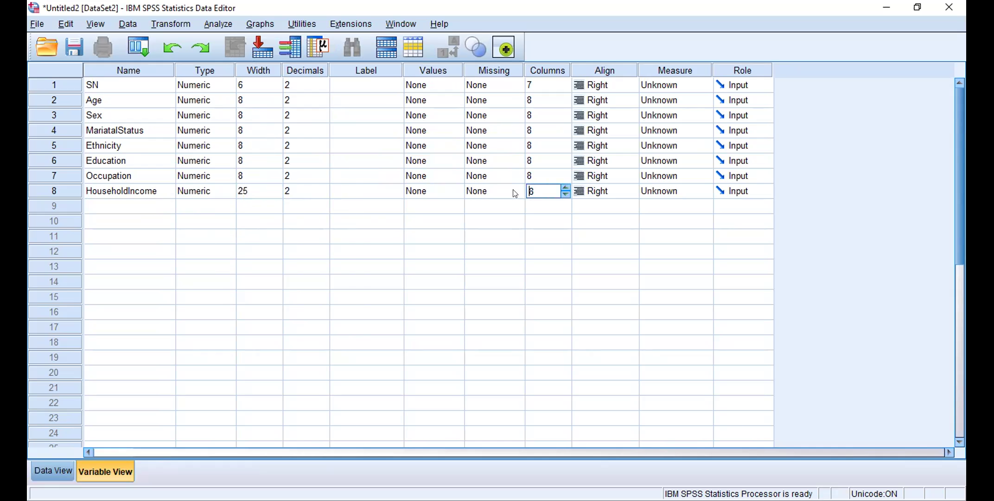
left_click(252, 188)
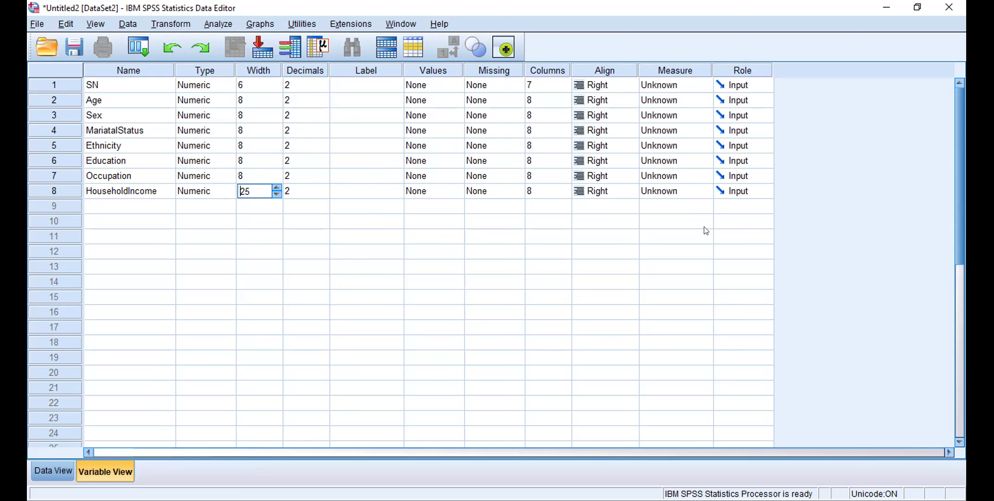
key("alt+Tab")
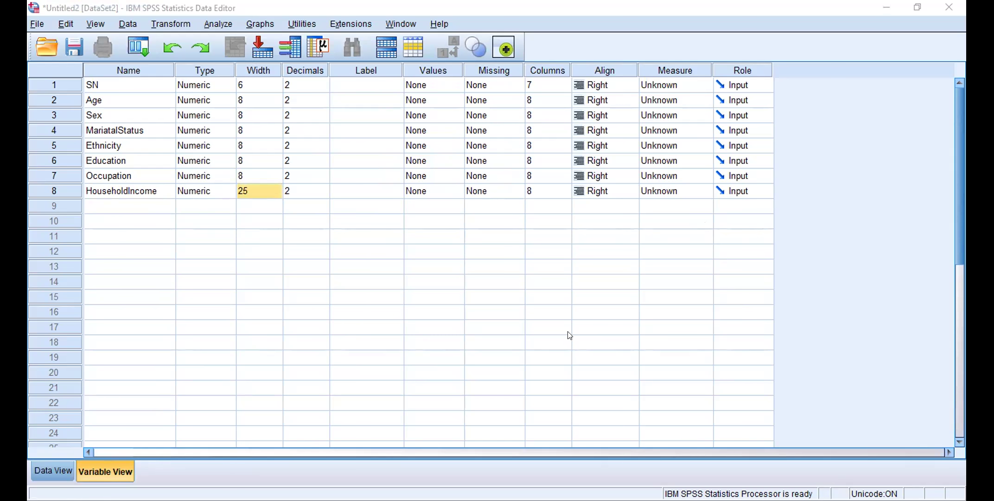
mouse_move(956, 125)
left_mouse_down()
mouse_move(955, 134)
mouse_move(955, 114)
left_mouse_up()
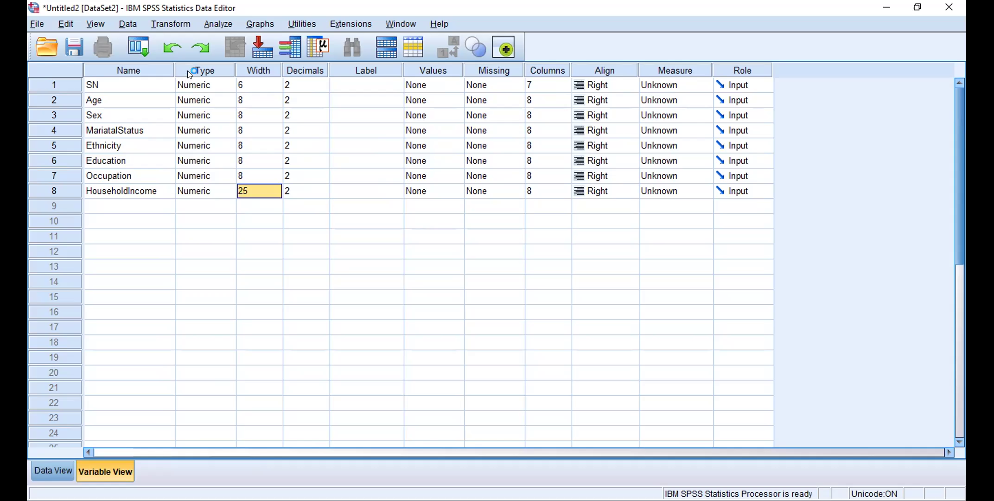
left_click(247, 192)
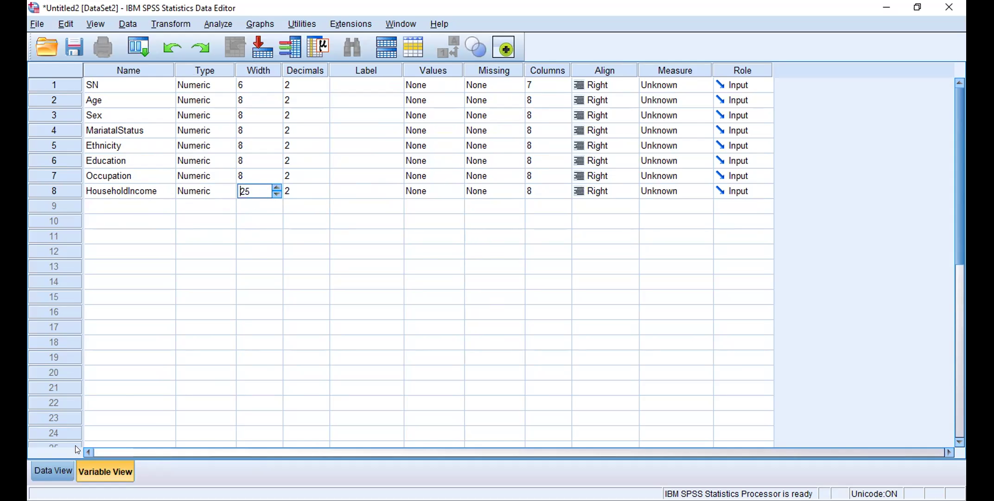
Check the variable columns in Data View, and set the decimals of SN and Age to 0 in Variable View.
left_click(41, 467)
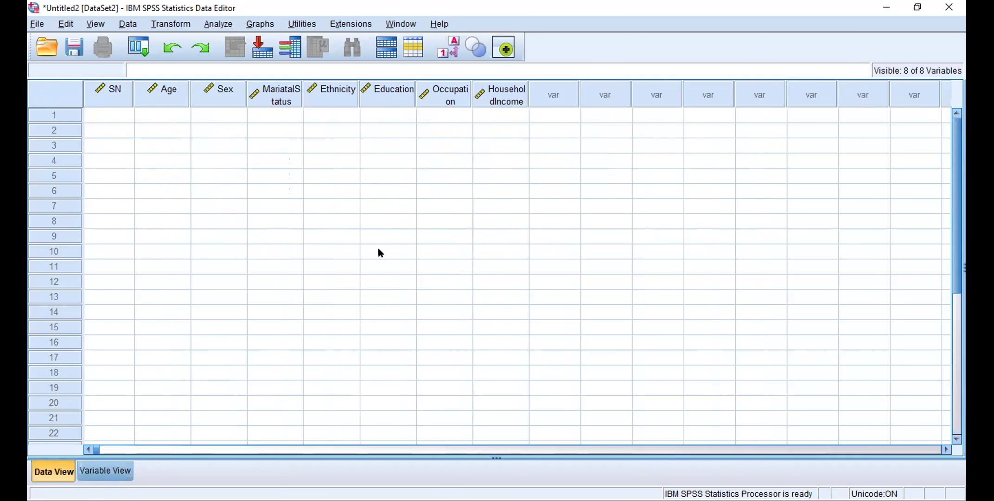
left_click(94, 466)
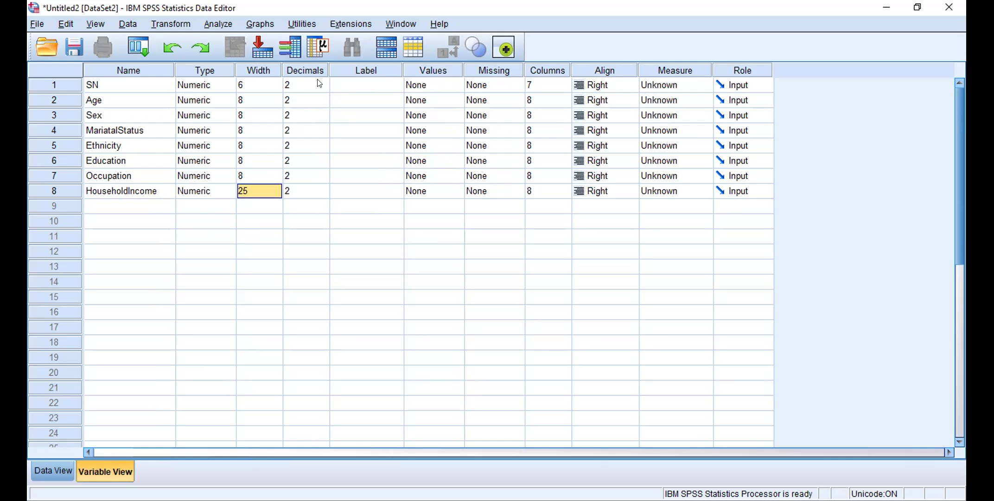
left_click(320, 83)
left_click(323, 84)
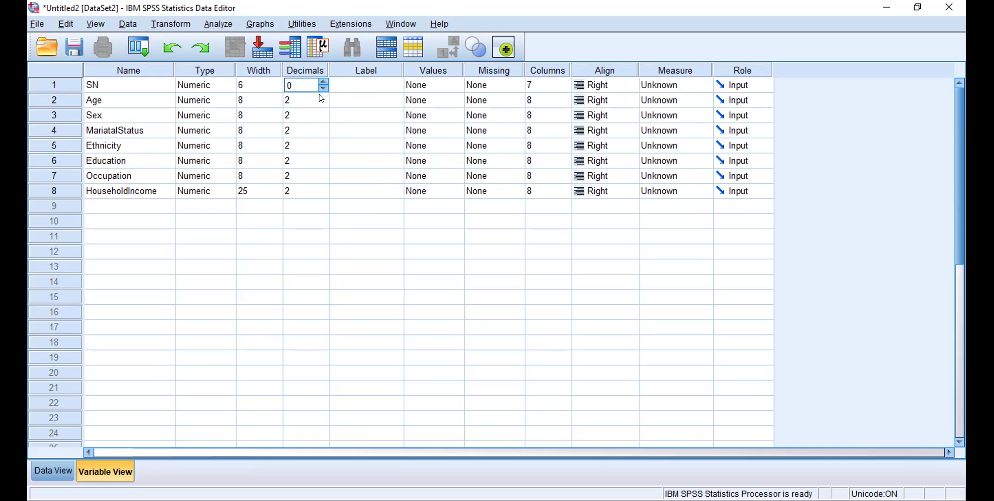
left_click(321, 102)
left_click(321, 102)
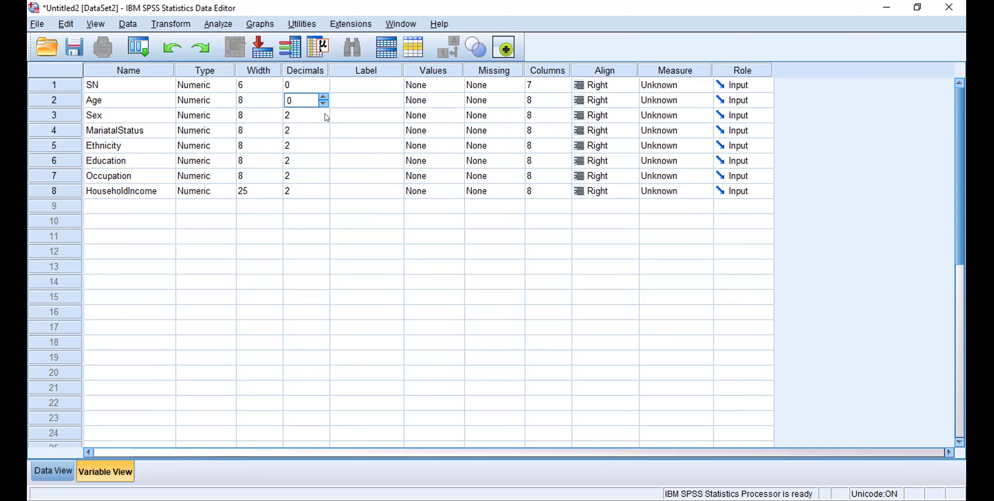
Set the Sex variable's decimals to 0.
key("Return")
type("4")
left_click(324, 110)
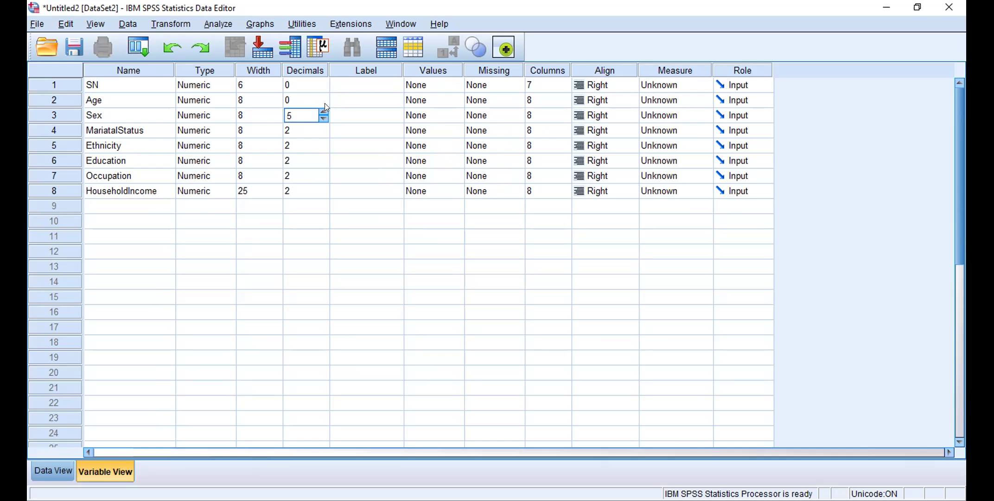
left_click(323, 118)
left_click(323, 118)
left_click(323, 119)
left_click(324, 118)
Give the SN variable the label Serial Number.
left_click(348, 91)
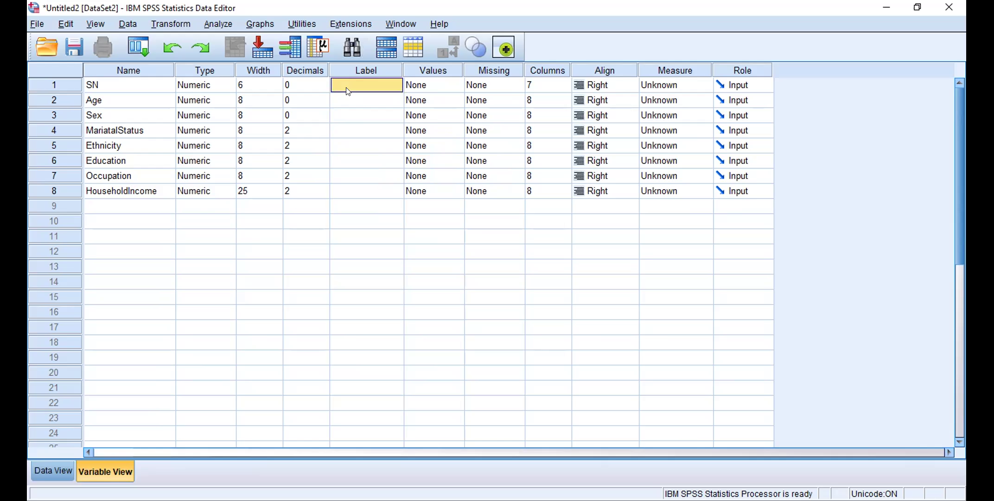
type("Serial")
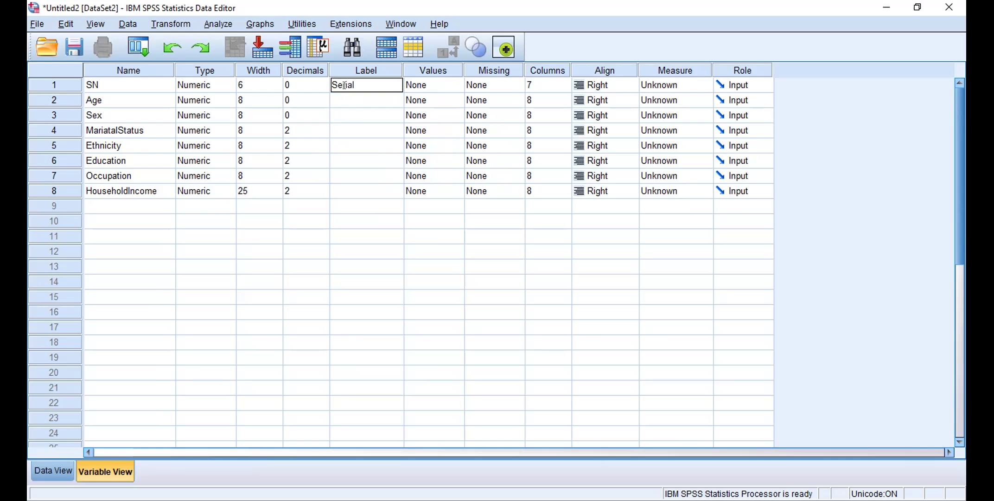
type(" Number")
left_click(350, 124)
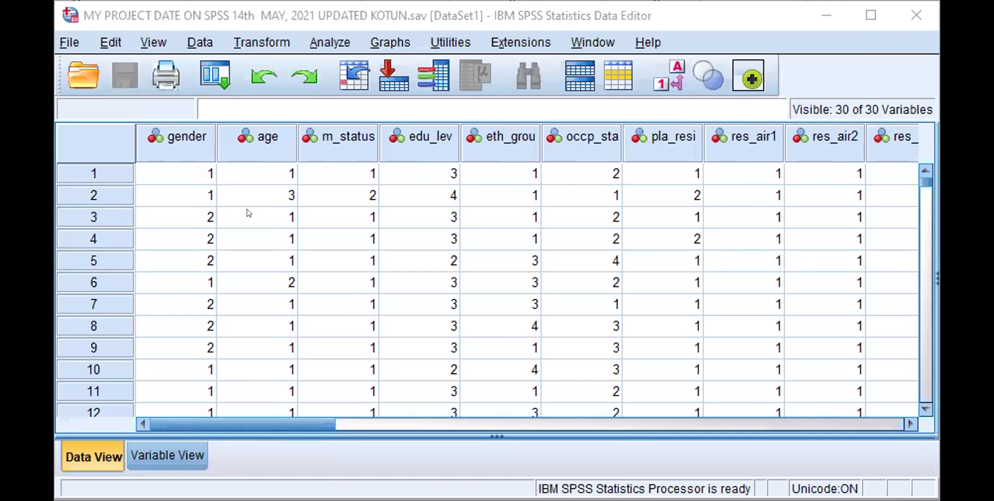
Examine the air pollution project dataset's Variable View in a maximized window, widening the Label column to read the full question labels.
left_click(149, 448)
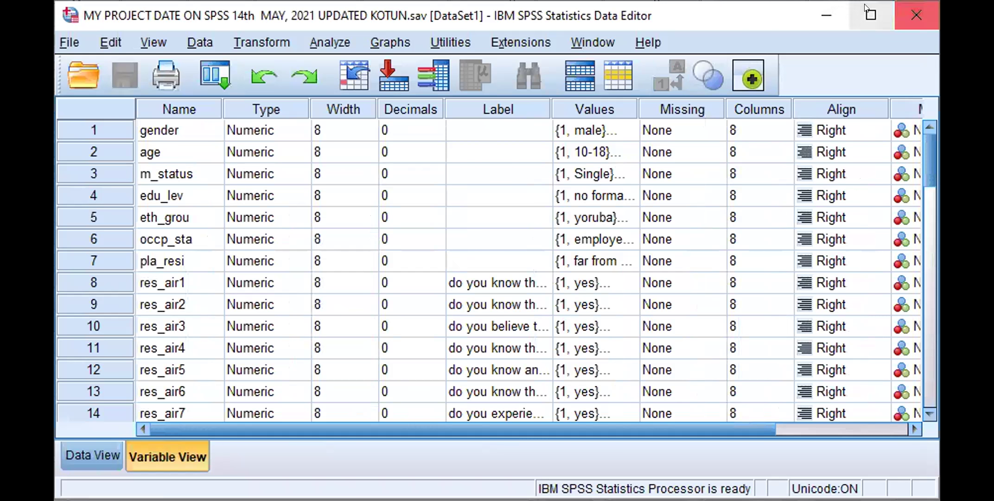
double_click(801, 22)
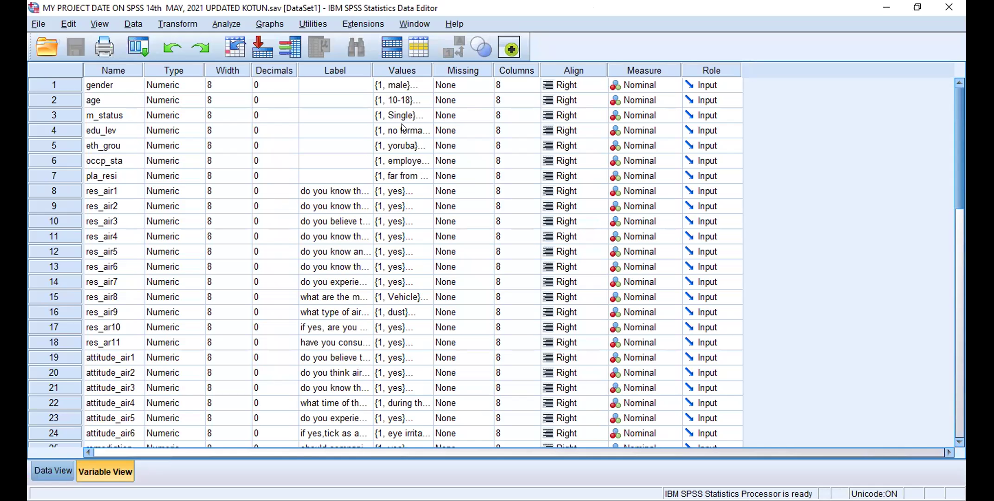
left_click_drag(366, 70, 726, 62)
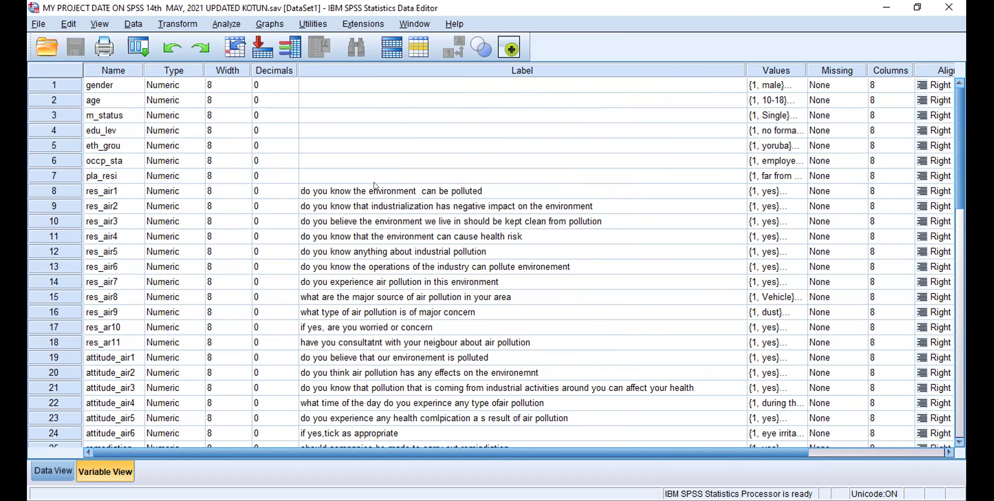
left_click(362, 239)
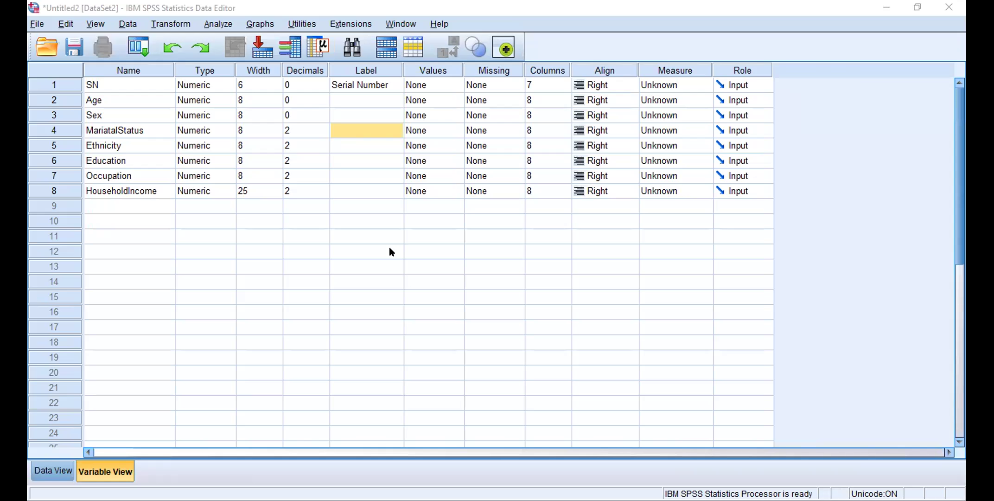
Add the value label 1 = Male to the Sex variable.
double_click(458, 87)
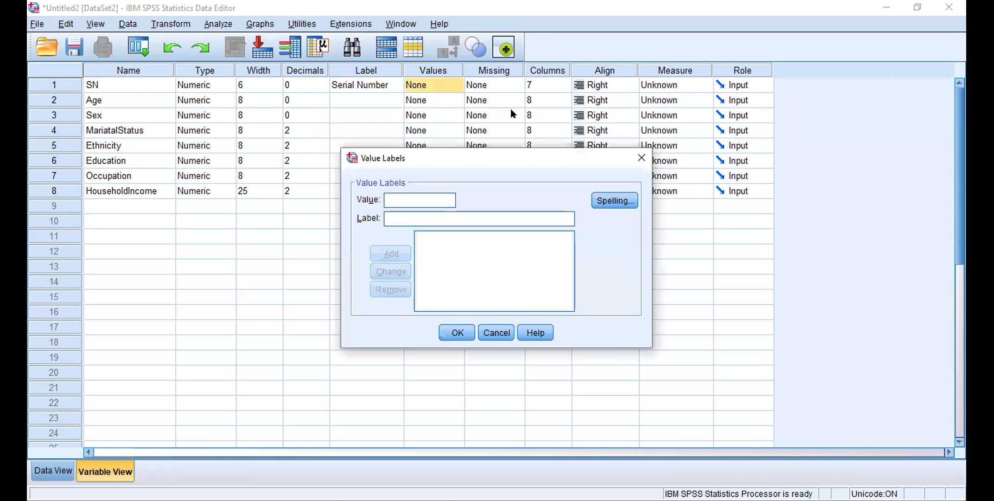
left_click(640, 159)
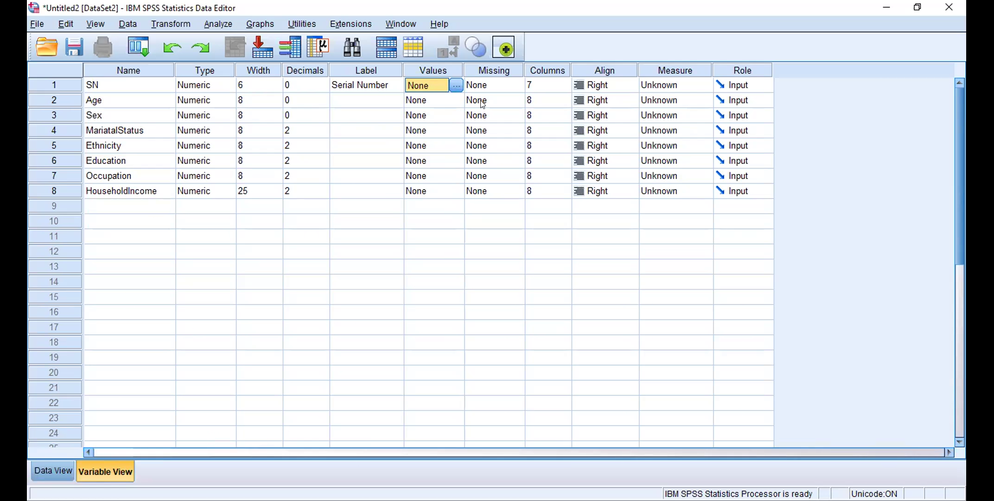
left_click(456, 116)
left_click(456, 115)
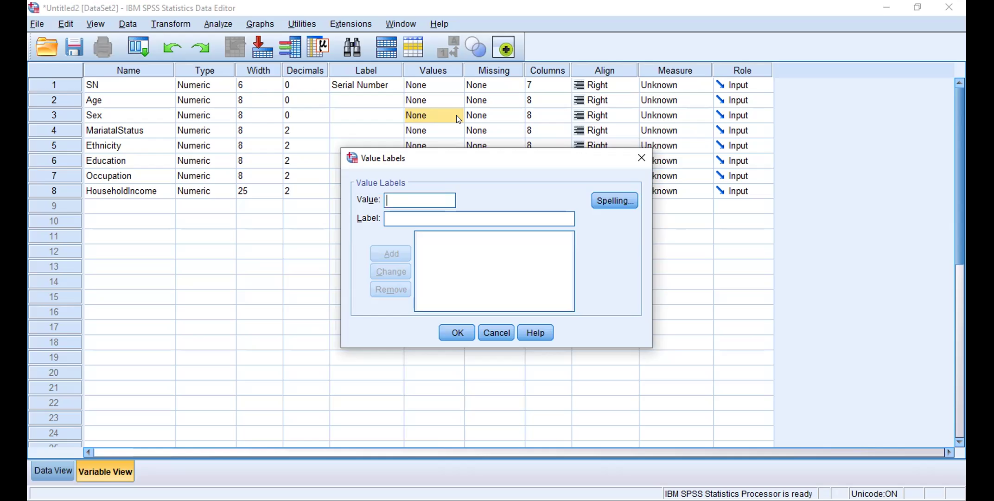
type("1")
left_click(397, 218)
type("F")
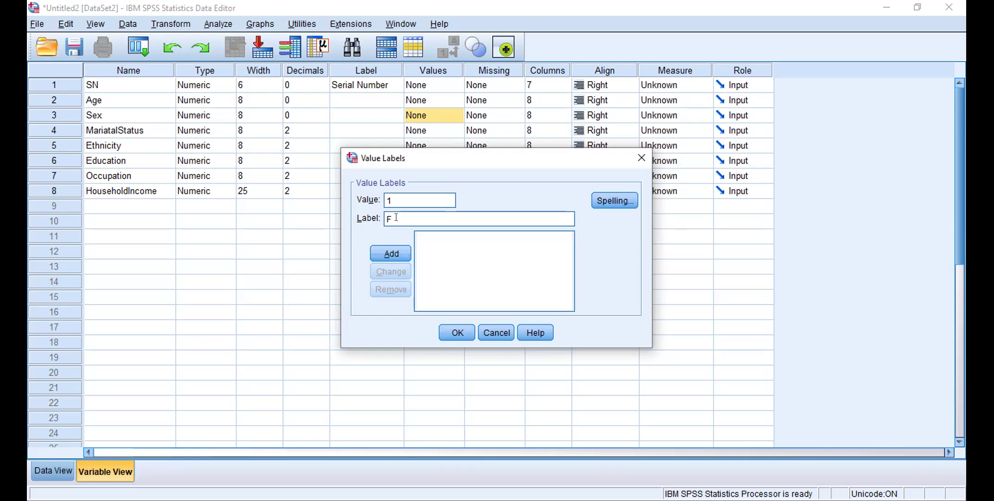
key("BackSpace")
type("Male")
left_click(392, 257)
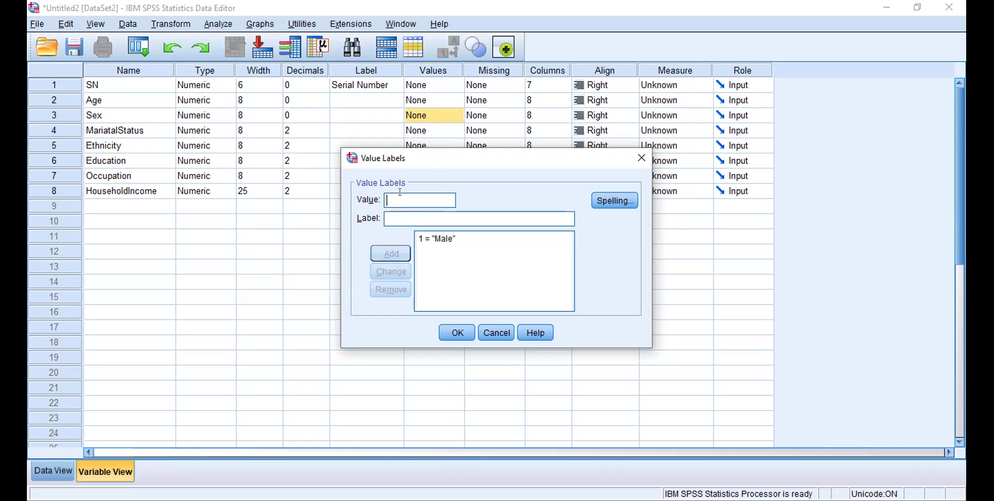
Add the value label 2 = Female to the Sex variable and apply the value labels.
type("2")
left_click(387, 217)
type("Female")
left_click(391, 247)
left_click(448, 334)
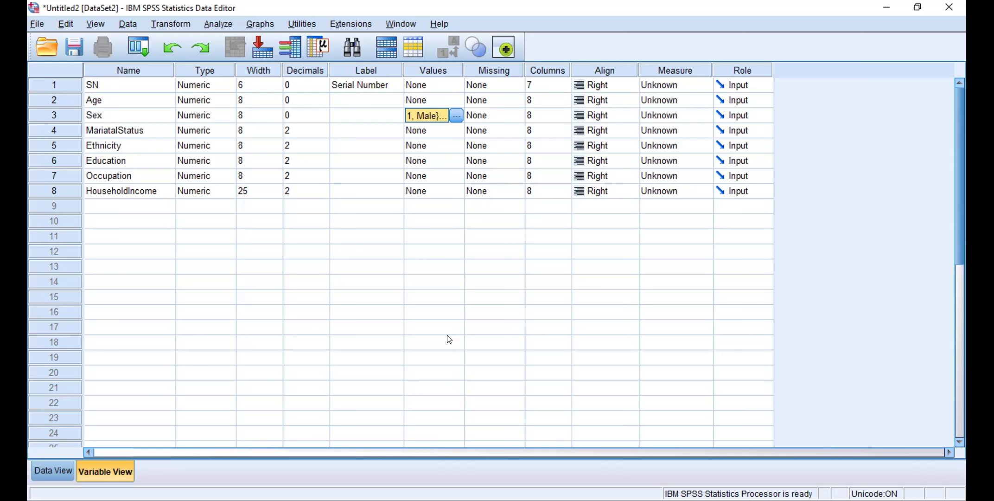
left_click(453, 135)
left_click(456, 130)
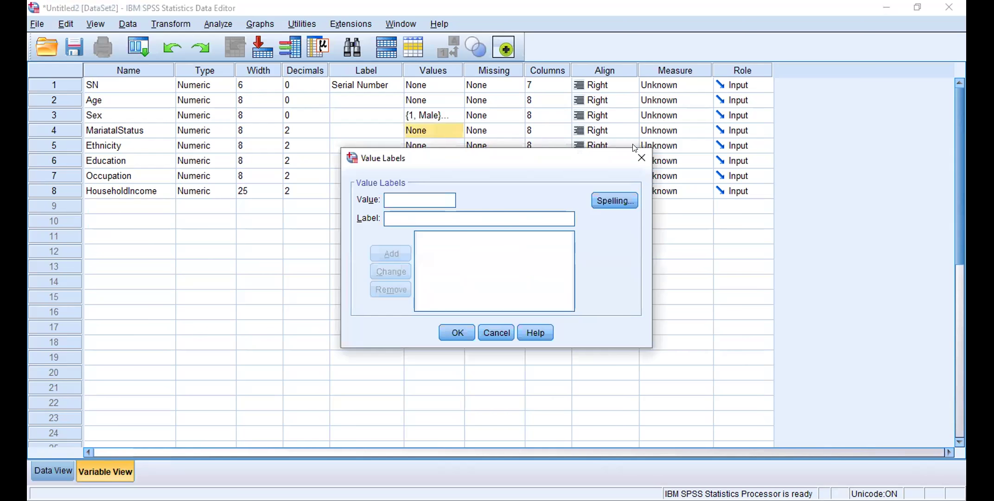
left_click(640, 158)
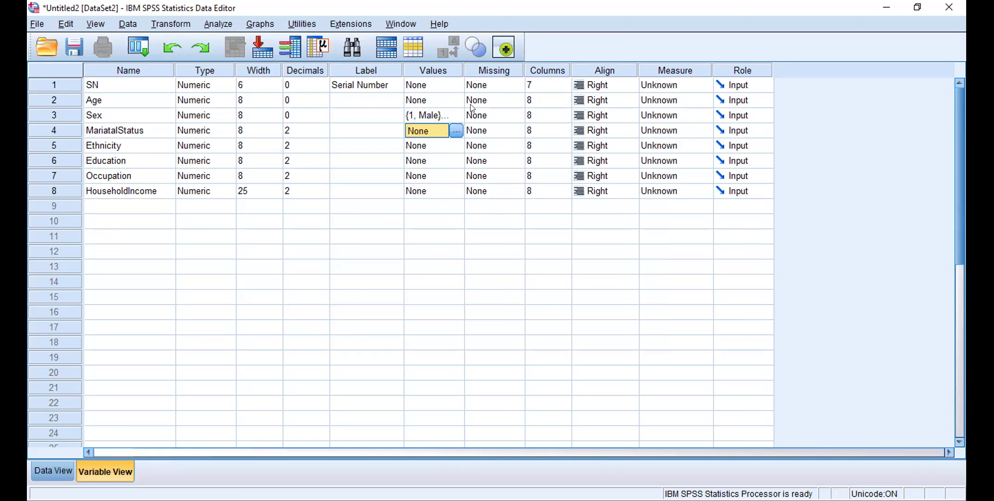
left_click(457, 131)
left_click(639, 157)
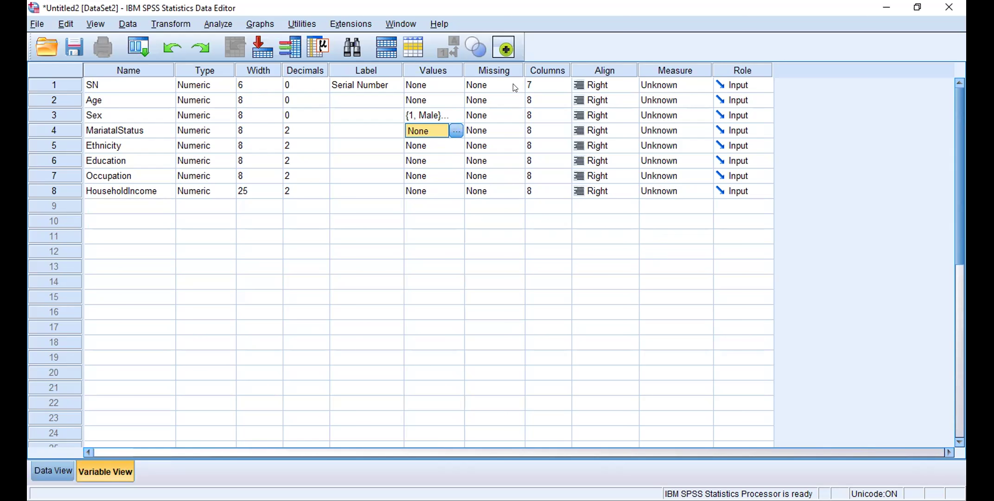
Enter 99, 999 and 9999 as discrete missing values for the SN variable.
left_click(514, 85)
left_click(515, 86)
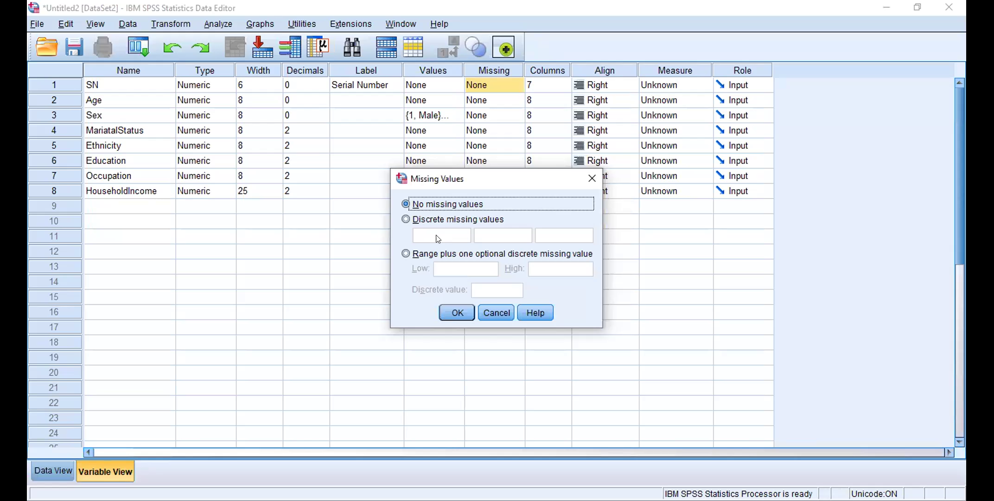
left_click(418, 219)
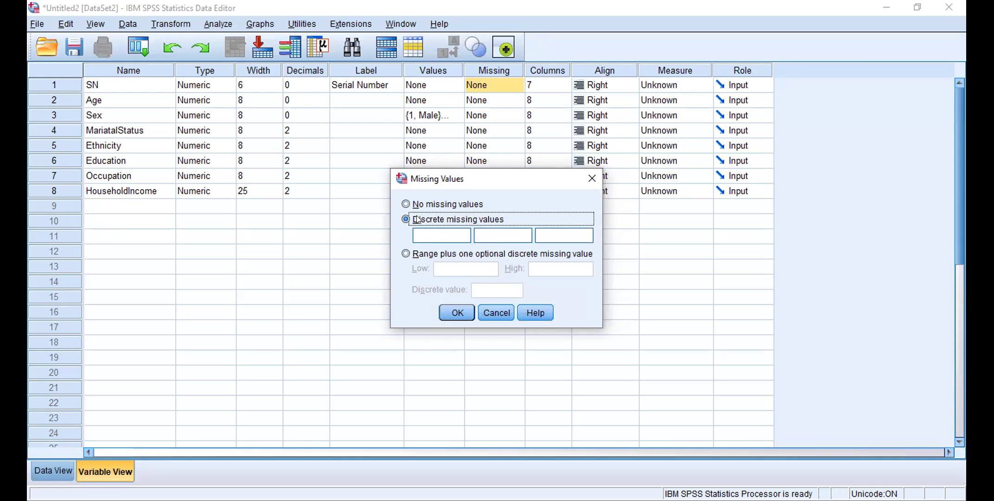
left_click(420, 228)
type("99")
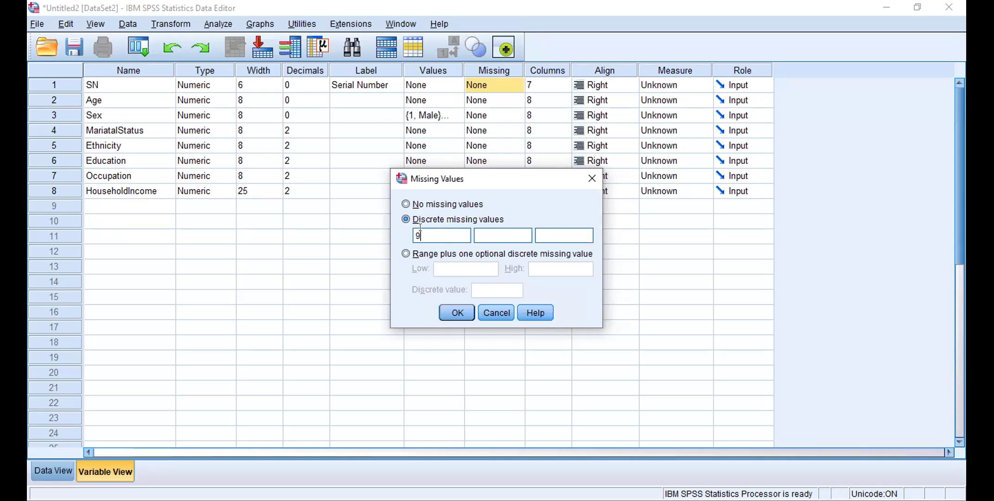
left_click(496, 229)
type("999")
left_click(564, 227)
type("9999")
left_click(421, 236)
Try the range and discrete missing value options for SN, reselect No missing values, and close the settings without applying them.
left_click(417, 253)
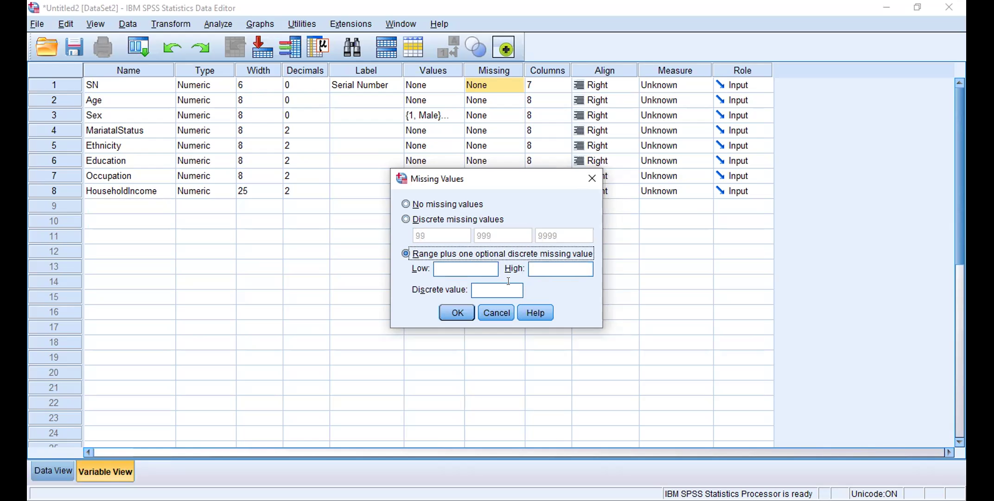
left_click(493, 284)
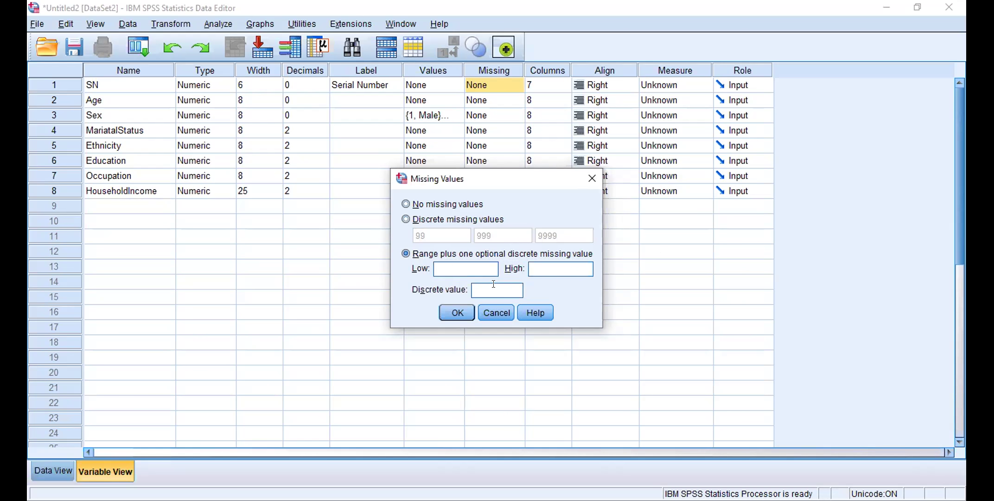
left_click(450, 265)
key("Tab")
left_click(446, 217)
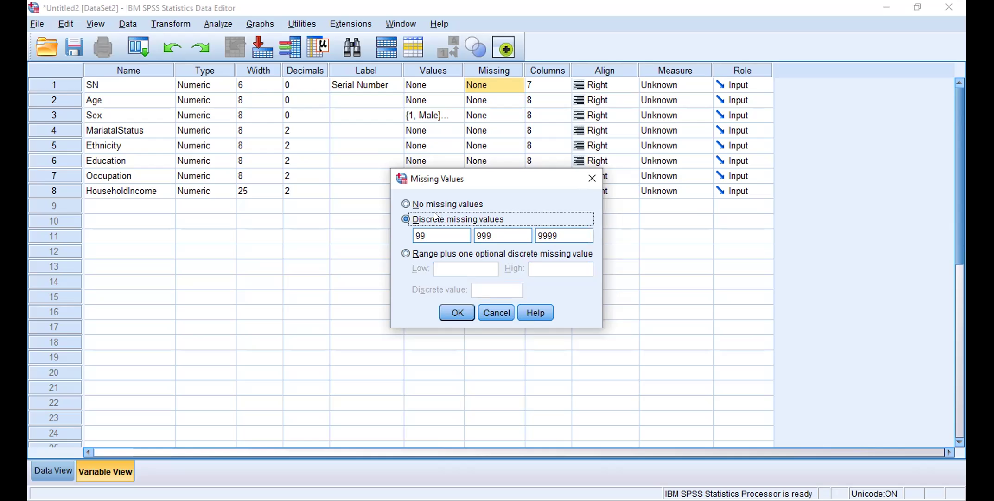
left_click(429, 229)
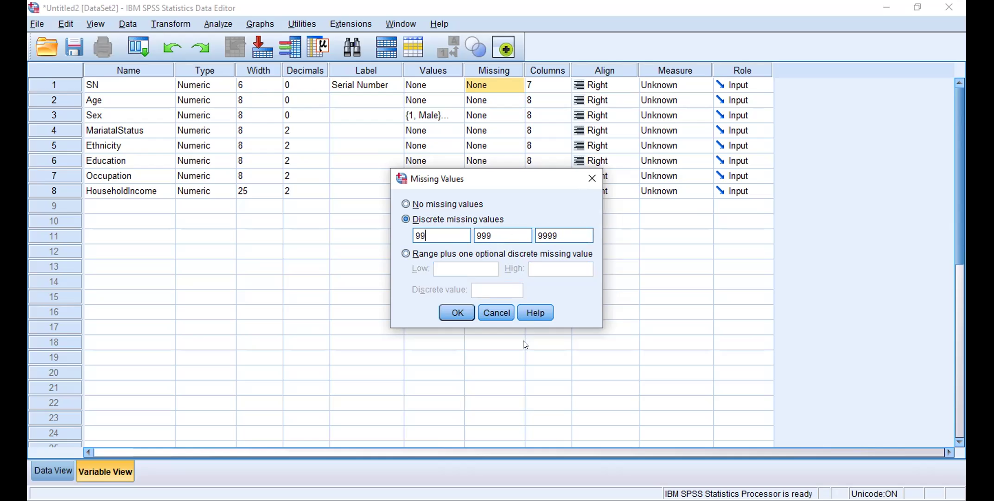
left_click(405, 203)
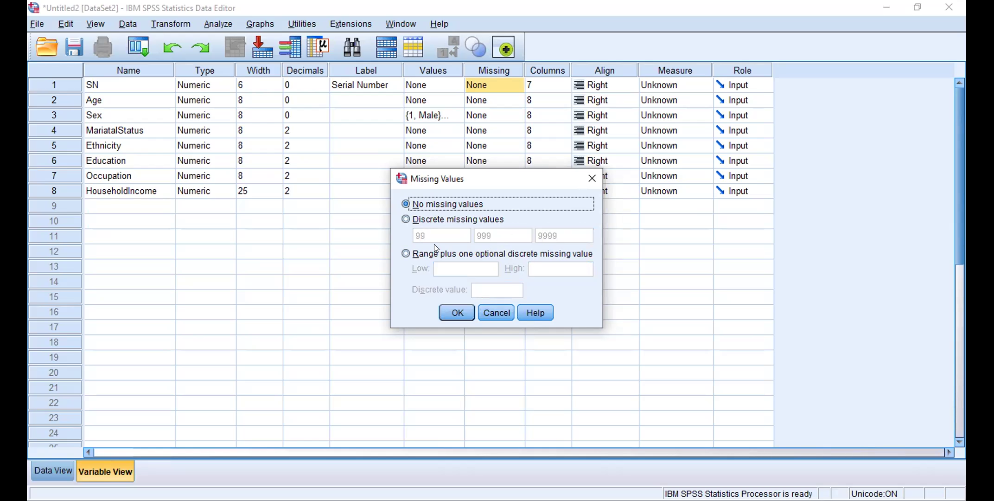
left_click(593, 180)
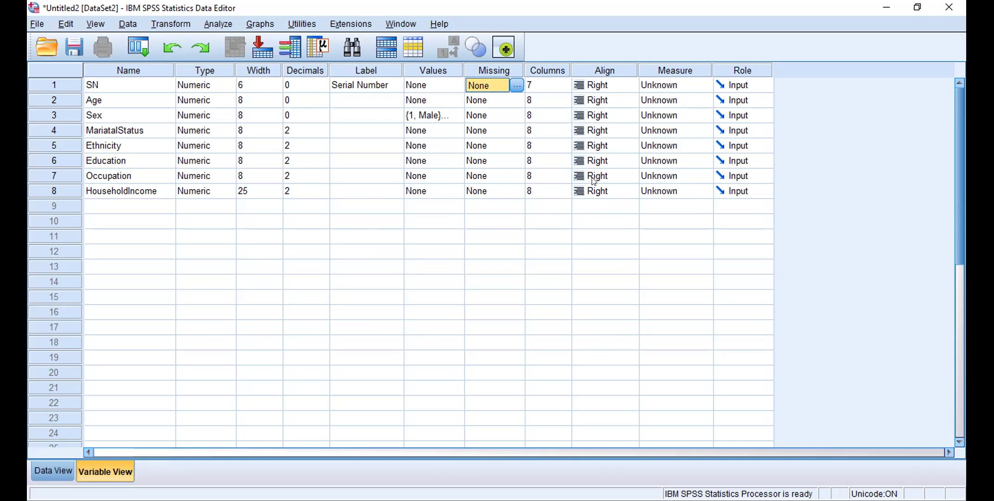
Review the alignment options available for the SN variable.
left_click(517, 84)
left_click(632, 84)
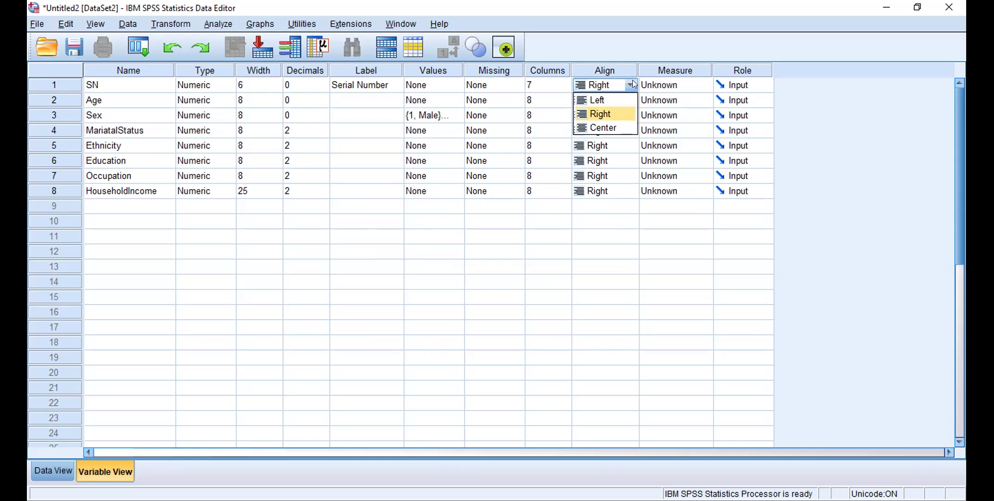
left_click(633, 81)
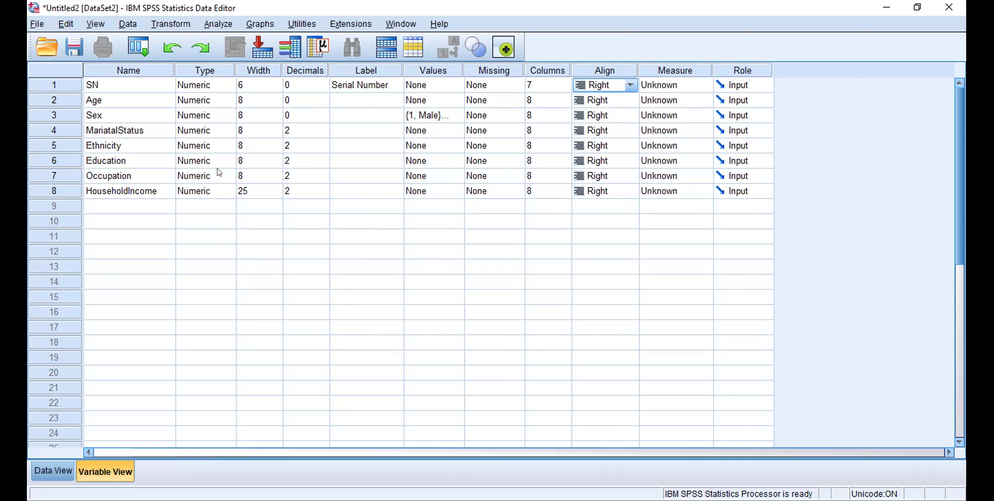
Change the SN variable's type to String.
left_click(227, 84)
left_click(228, 85)
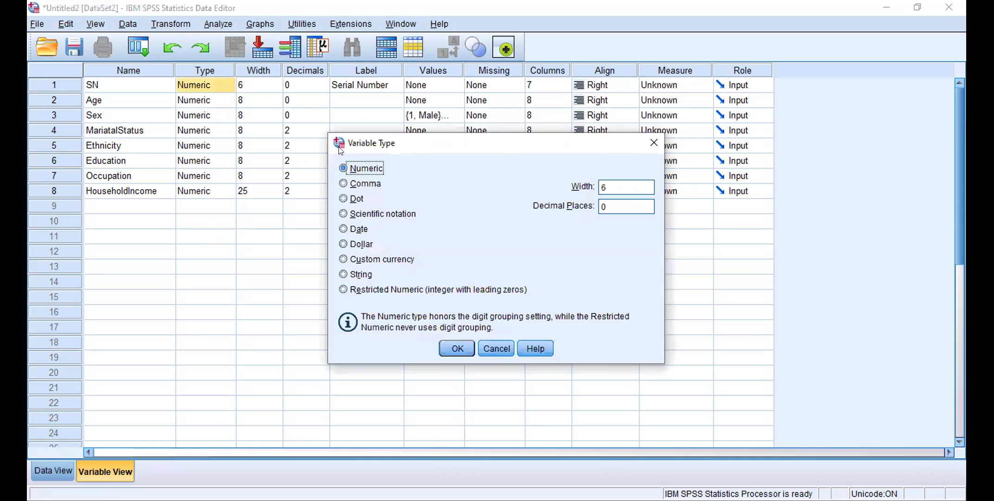
left_click(360, 271)
left_click(452, 349)
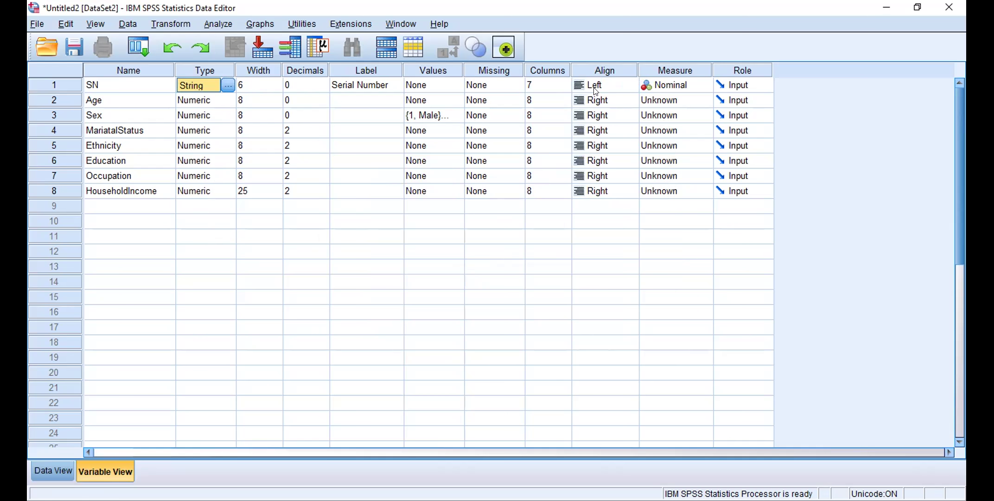
Set the measure of the SN variable to Ordinal and of the Age variable to Scale.
left_click(706, 86)
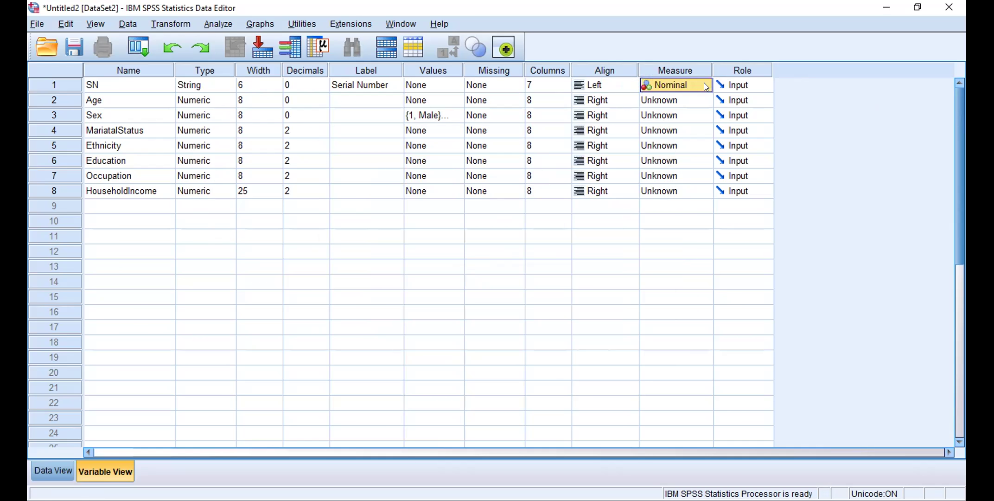
left_click(705, 86)
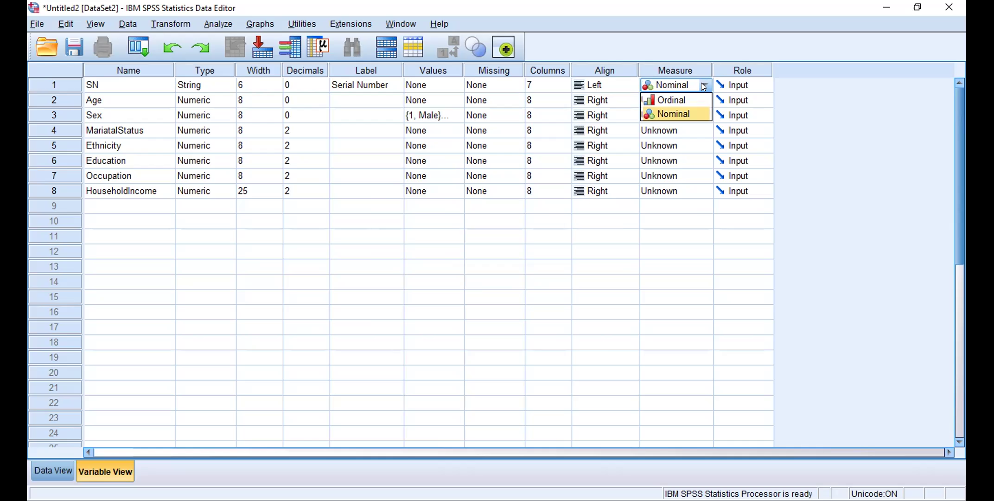
left_click(702, 84)
left_click(702, 84)
left_click(703, 96)
left_click(704, 85)
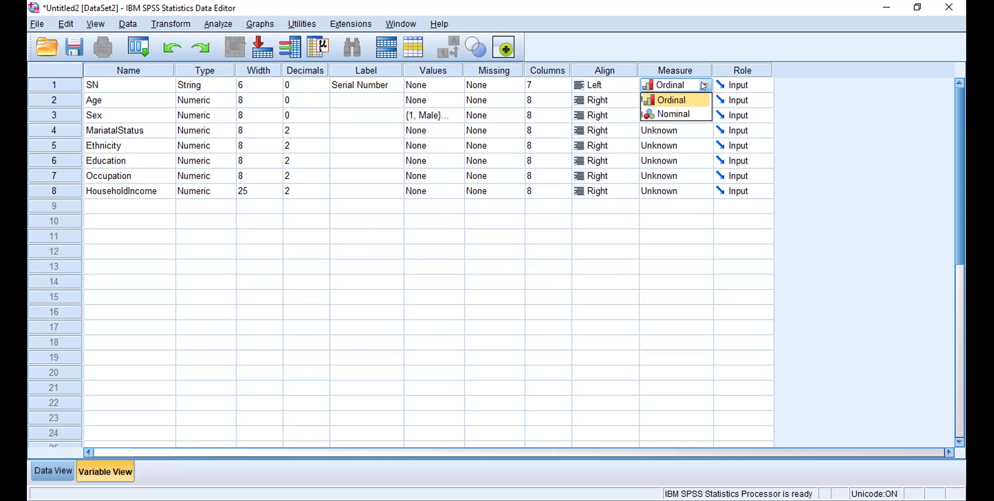
left_click(704, 85)
left_click(704, 84)
left_click(704, 85)
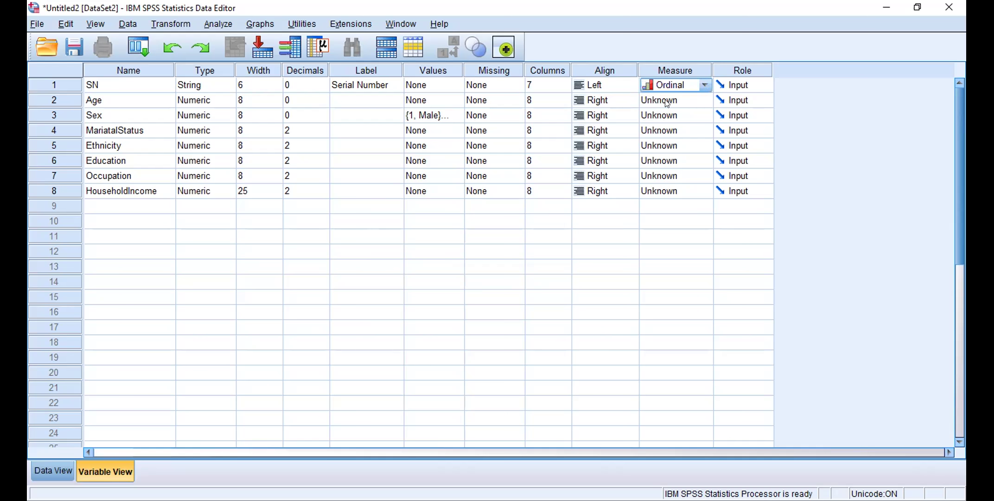
left_click(704, 103)
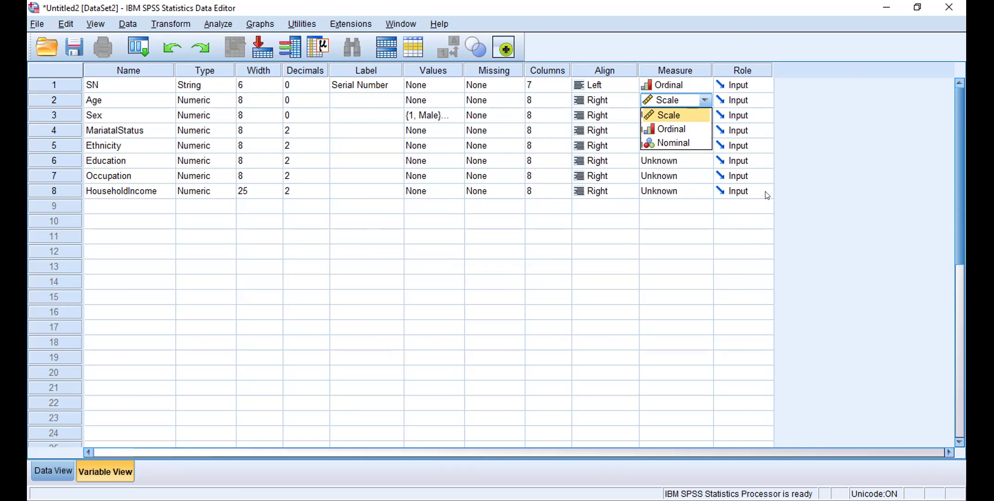
Review the role options available for the SN variable.
left_click(766, 88)
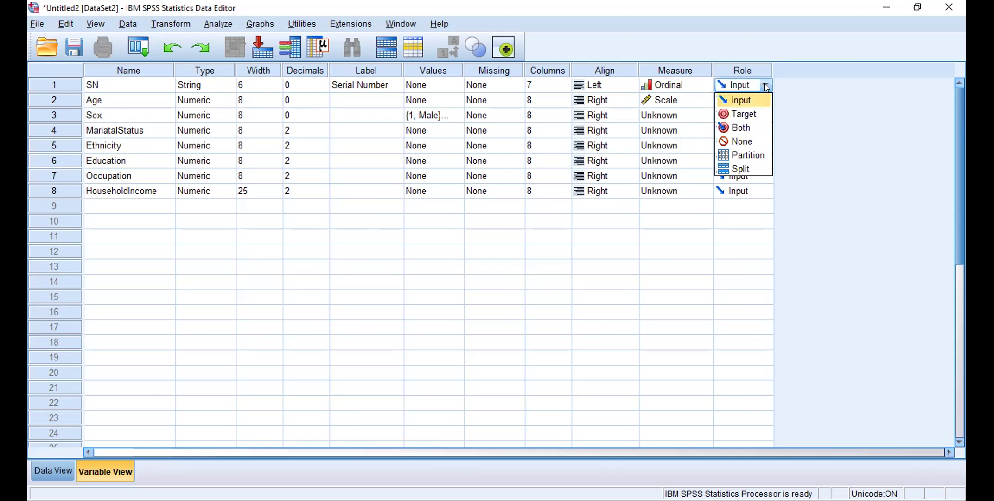
left_click(766, 87)
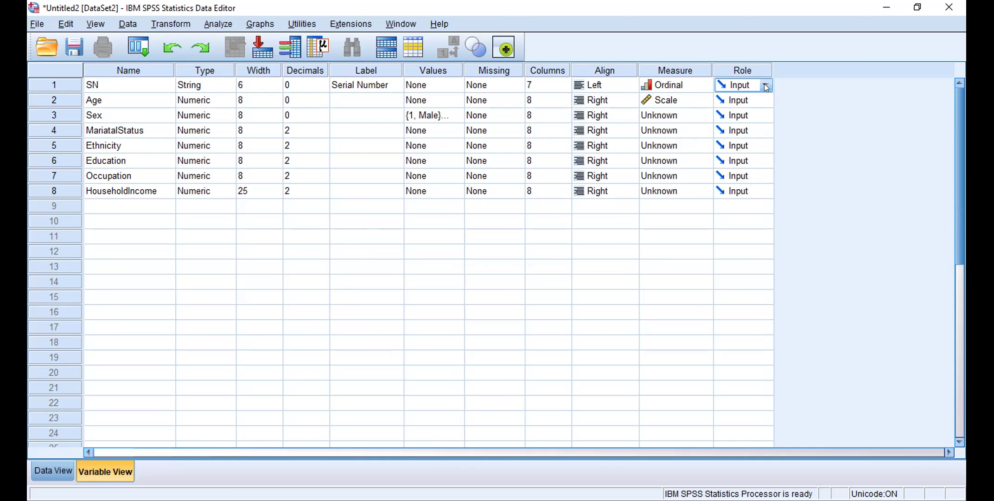
left_click(766, 87)
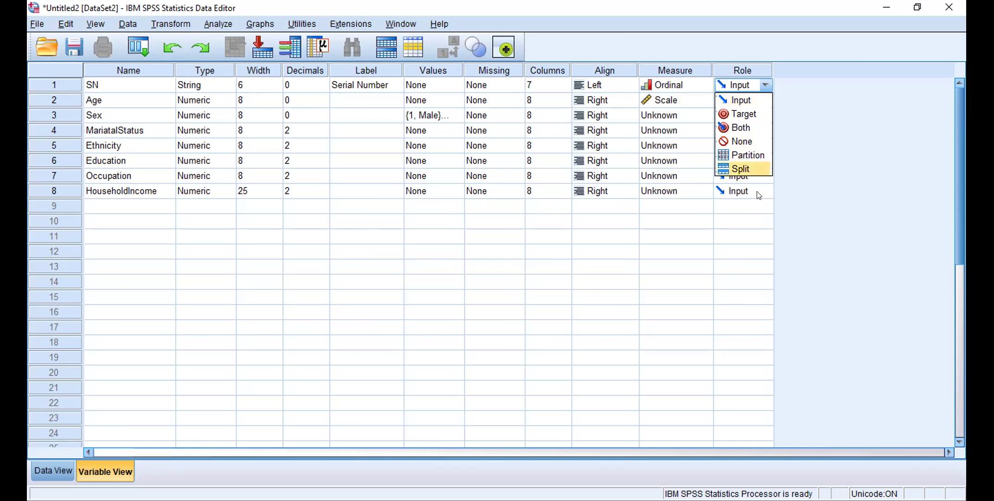
left_click(677, 230)
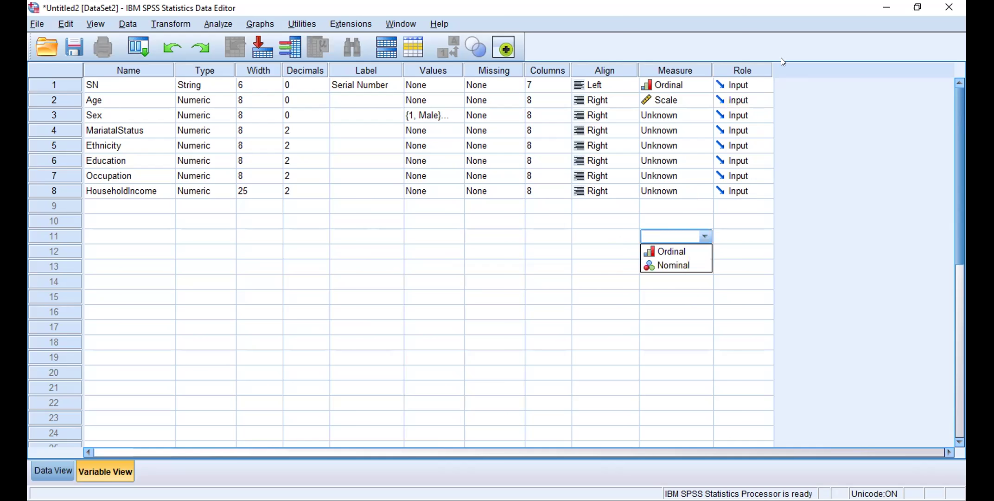
left_click(764, 62)
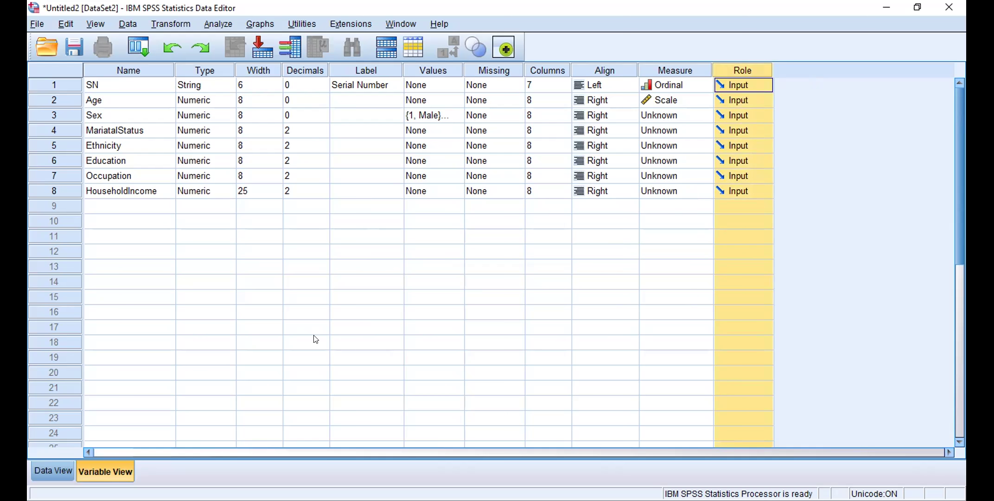
Check how the defined variables appear as columns in Data View, and return to Variable View.
left_click(87, 314)
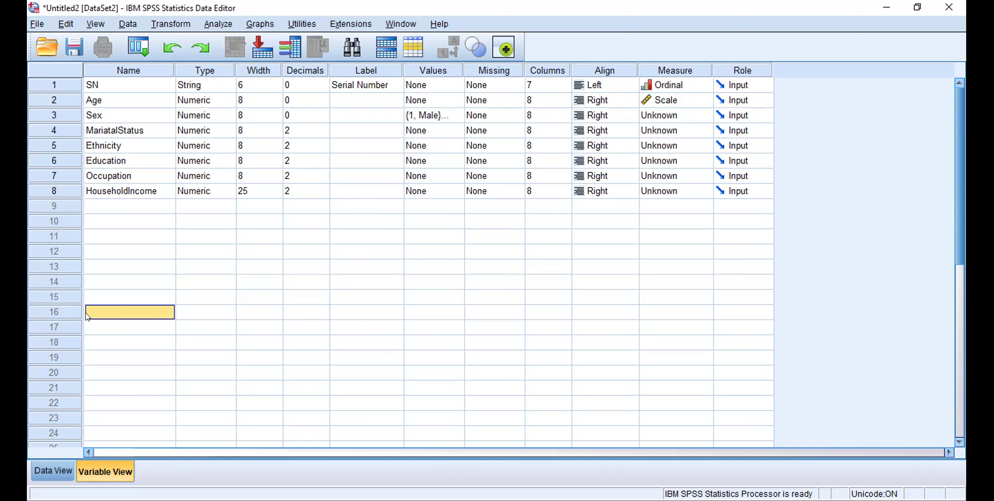
left_click(42, 470)
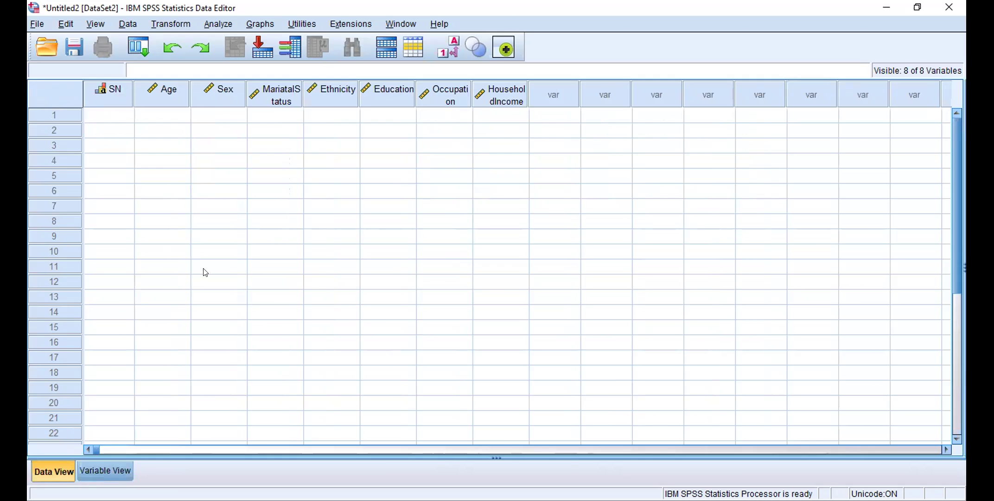
left_click(94, 465)
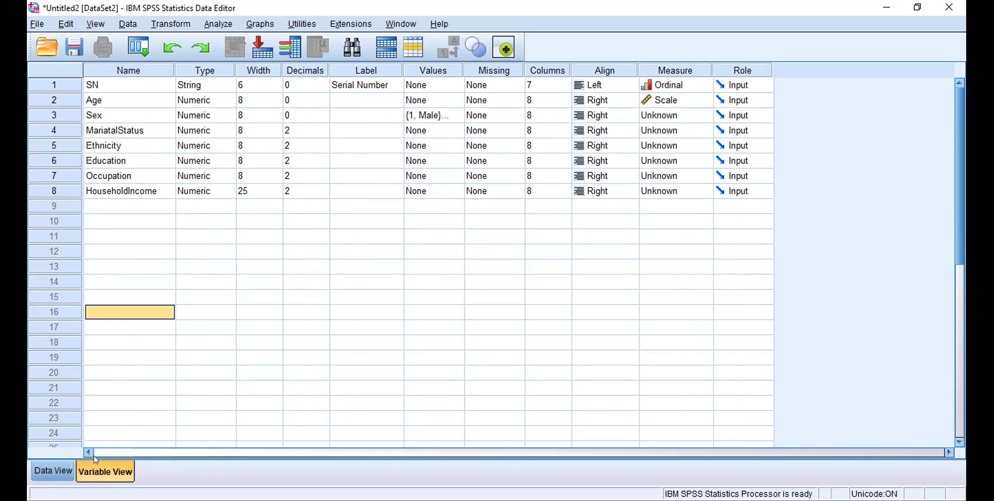
Add a numeric variable named HadOfTB below HouseholdIncome and set its decimals to 0.
left_click(122, 206)
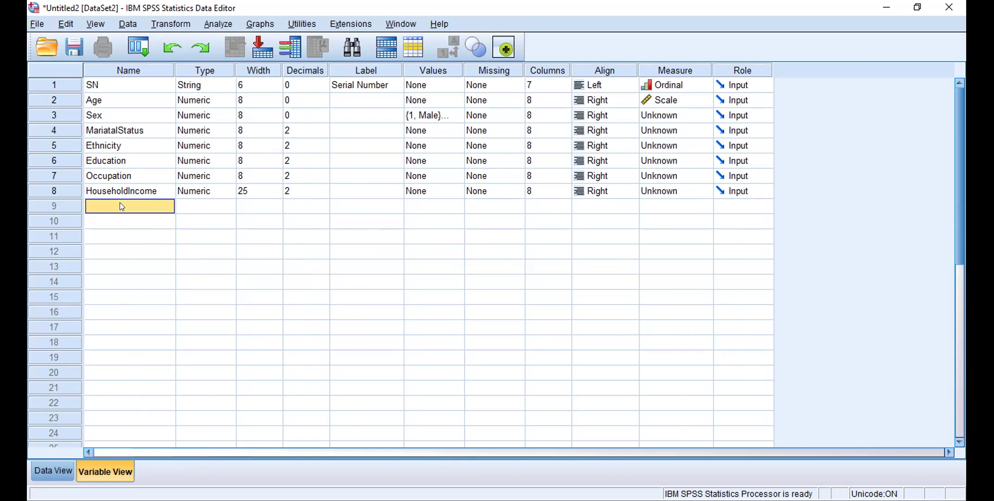
type("H")
type("a")
type("dO")
type("fTE")
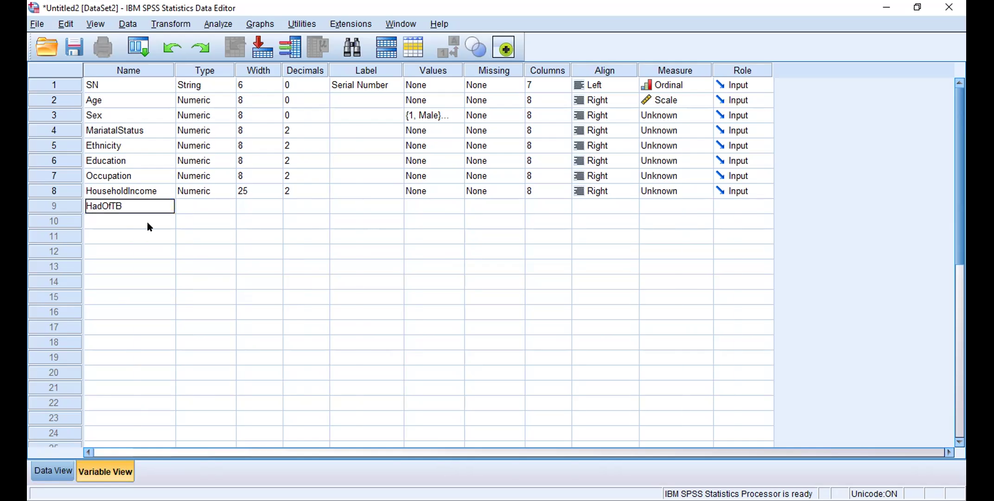
left_click(194, 195)
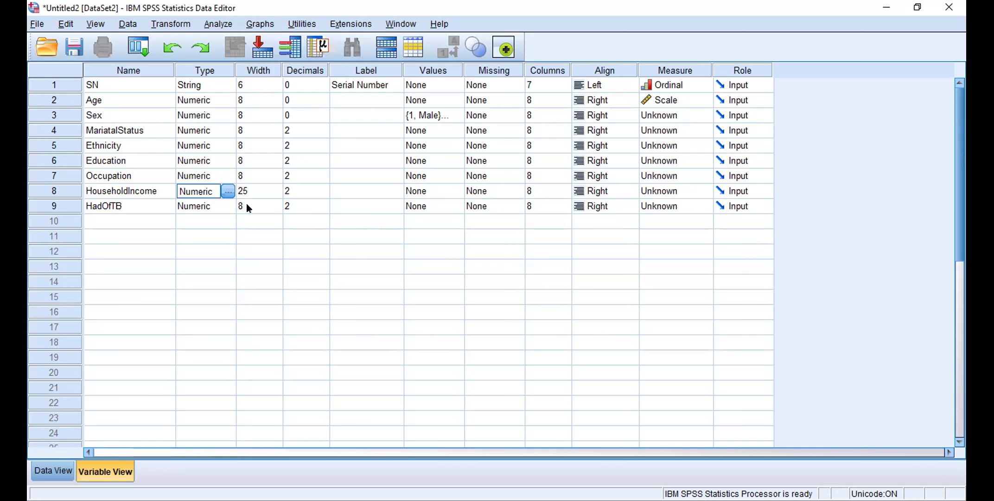
left_click(325, 207)
left_click(326, 208)
left_click(326, 208)
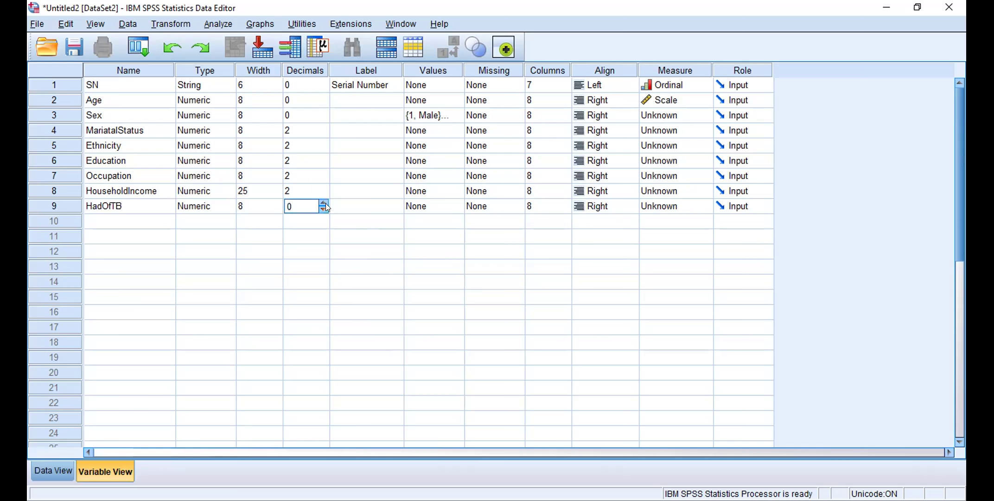
Define the value labels 1 = Yes and 2 = No for the HadOfTB variable.
left_click(456, 206)
left_click(457, 207)
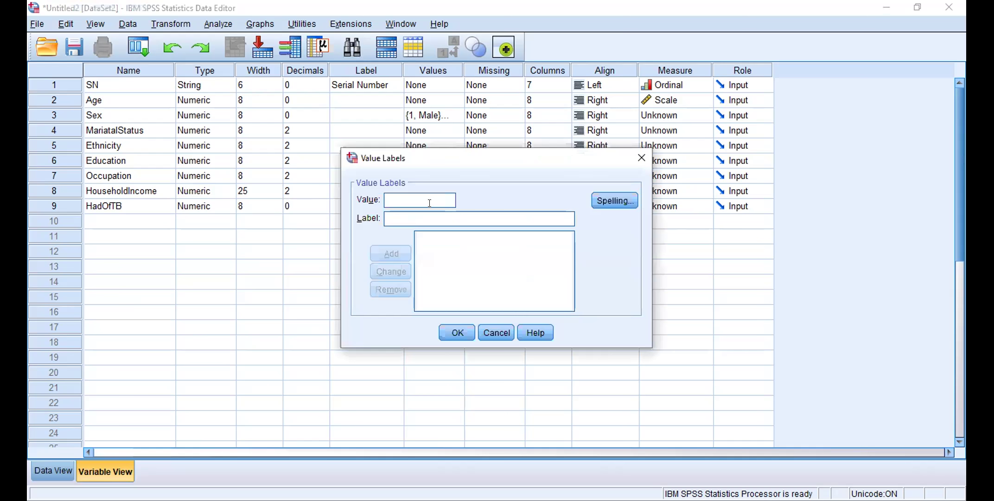
type("1")
left_click(401, 215)
type("Yes")
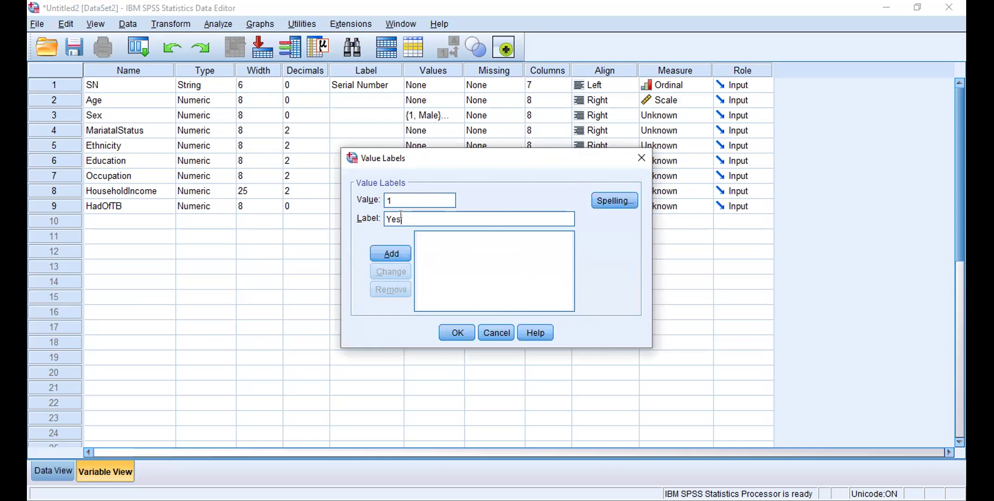
key("Return")
type("2")
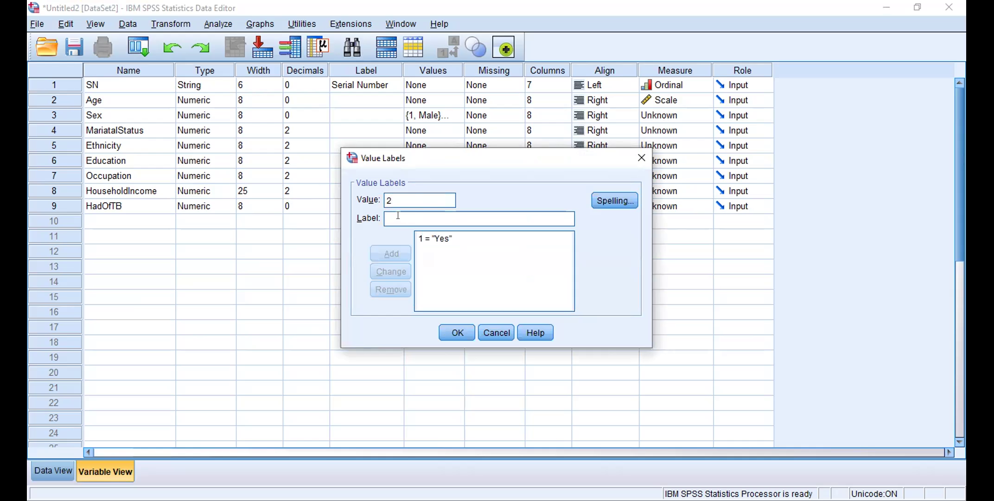
type("No")
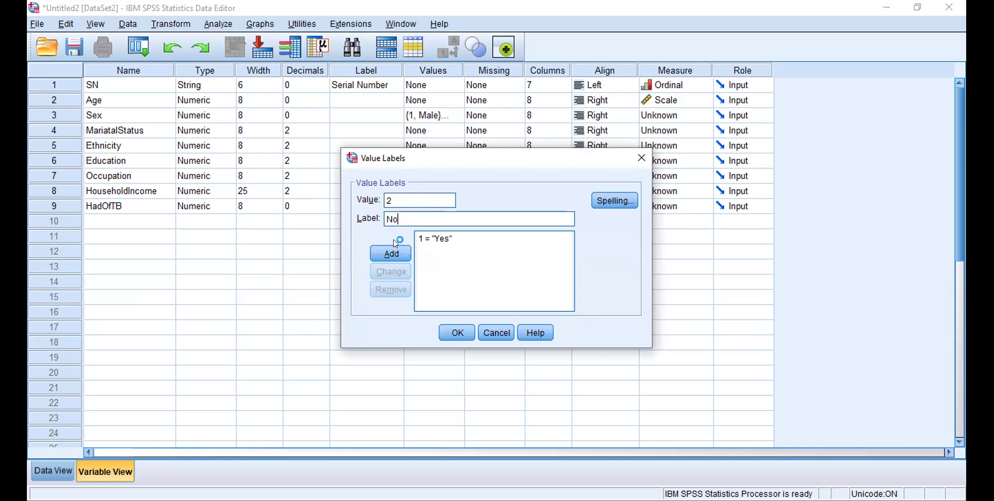
left_click(393, 249)
left_click(452, 334)
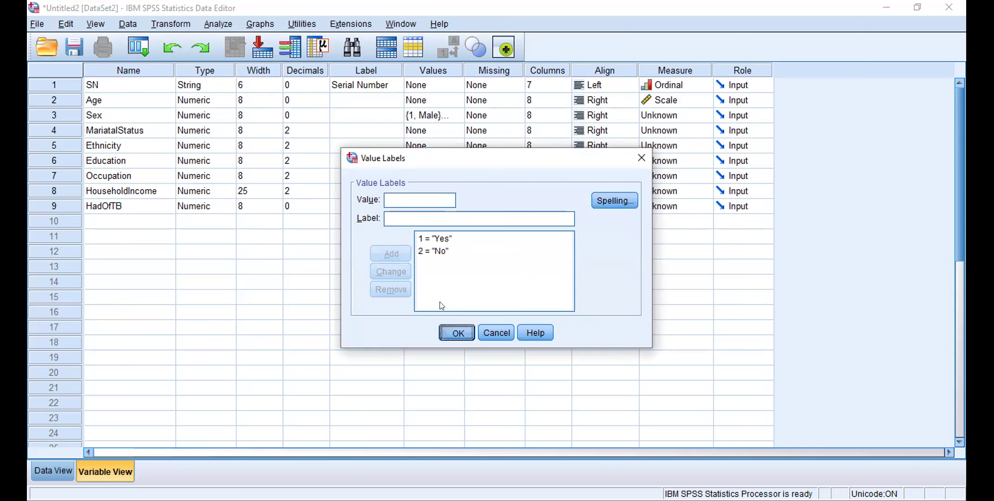
Review the value labels defined for the HadOfTB variable.
left_click(95, 217)
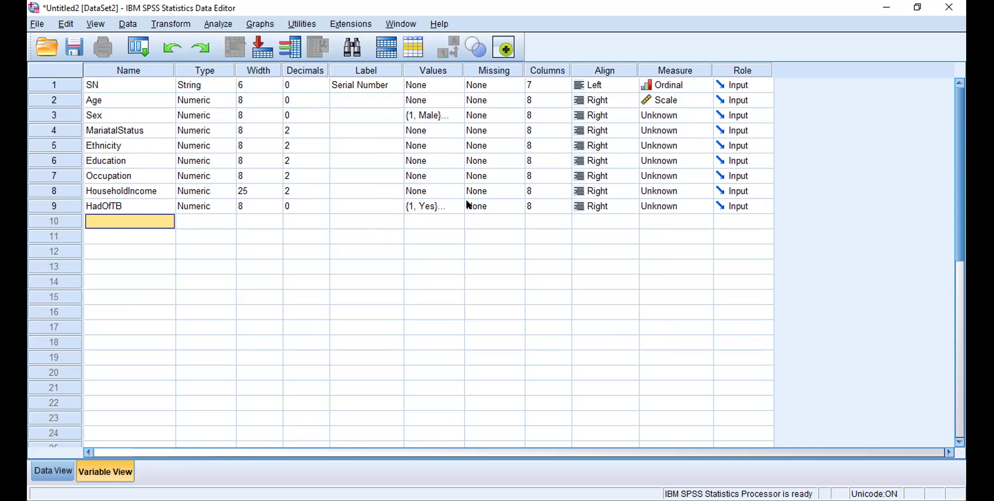
left_click(419, 206)
left_click(453, 206)
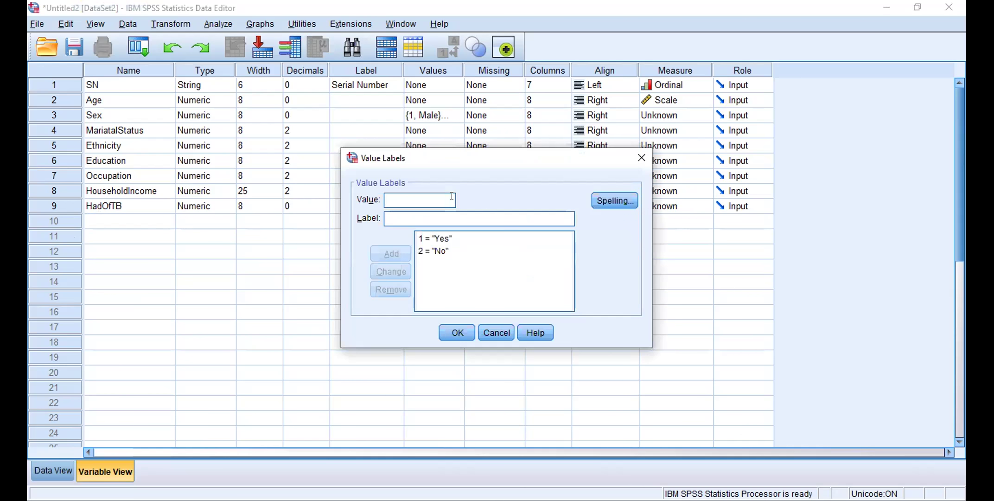
left_click(640, 159)
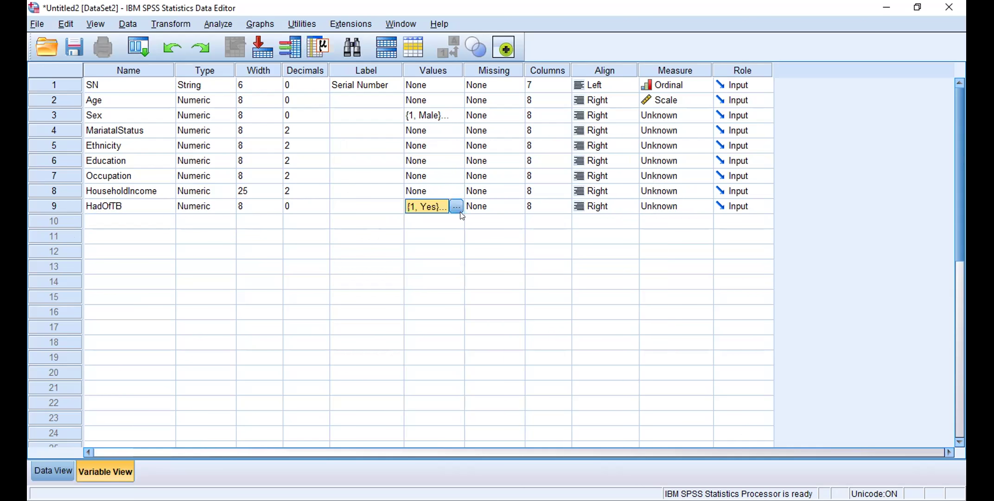
left_click(457, 207)
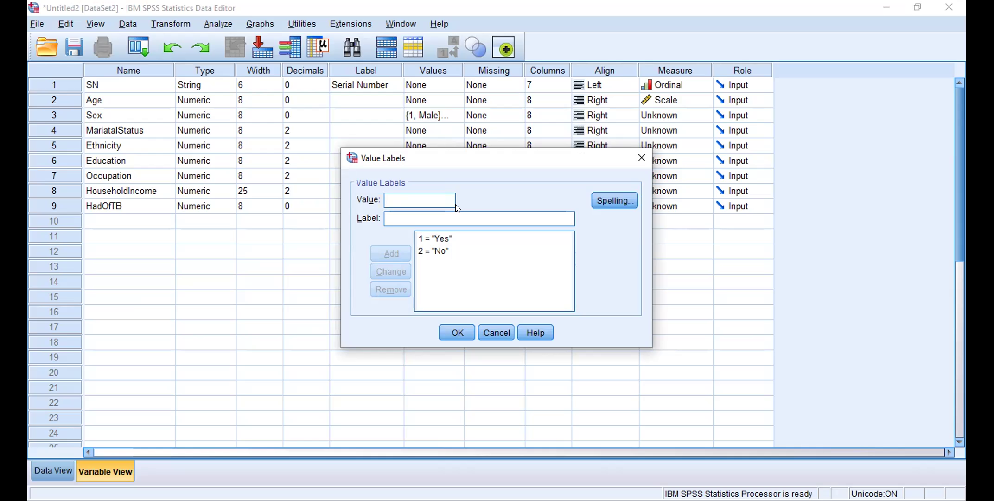
left_click(456, 205)
left_click(444, 332)
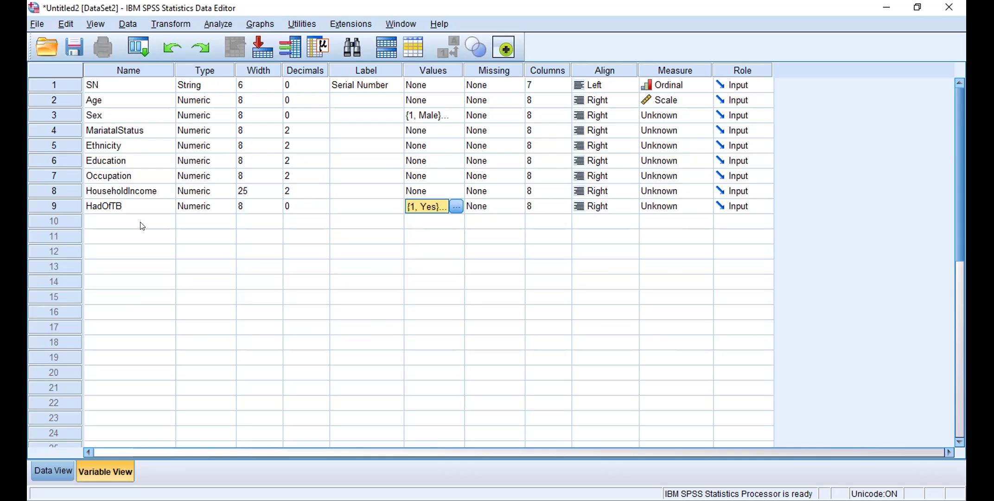
Add three variables named Headache, Fever and WeightLoss below HadOfTB.
left_click(142, 226)
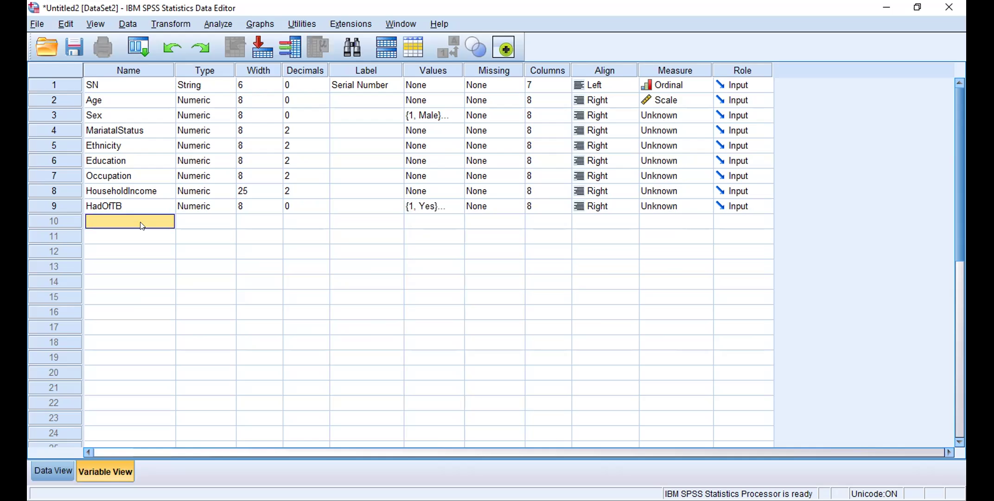
type("He")
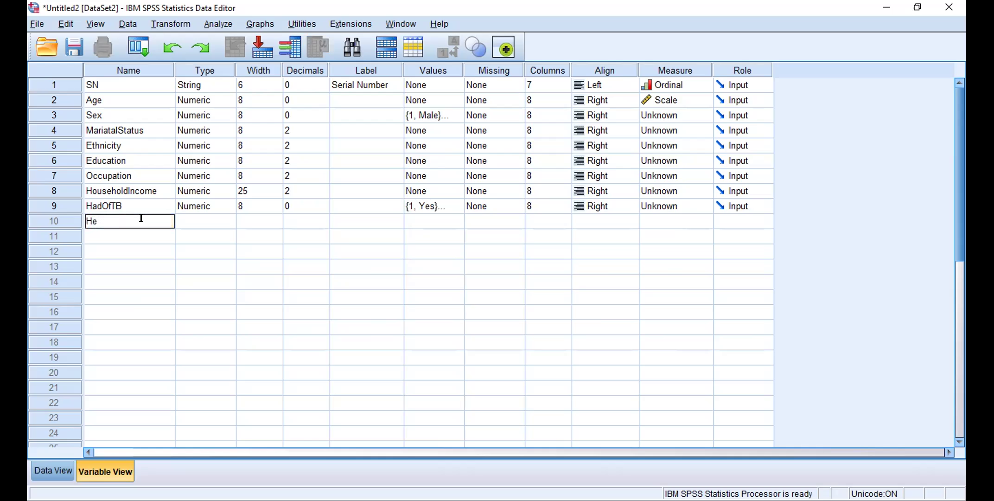
type("adache")
left_click(151, 236)
type("Fever")
key("Return")
type("WeightLoss")
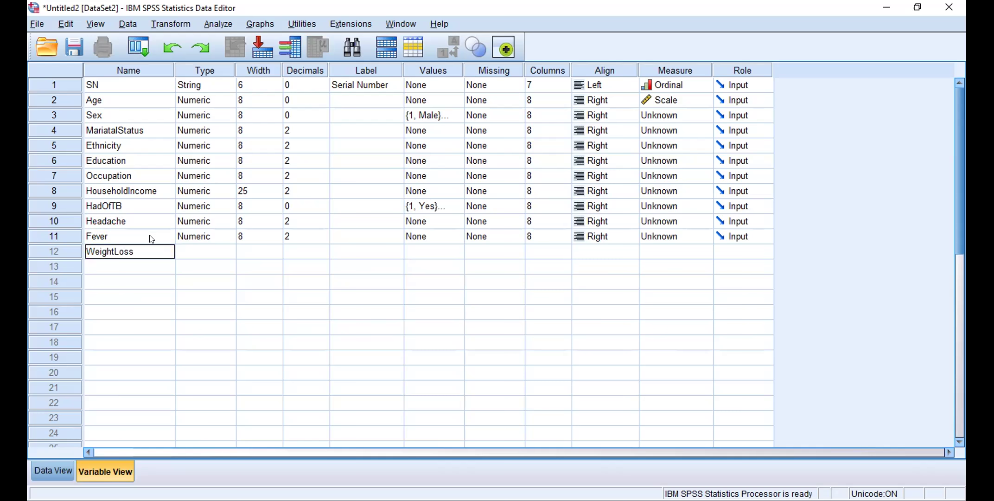
key("Return")
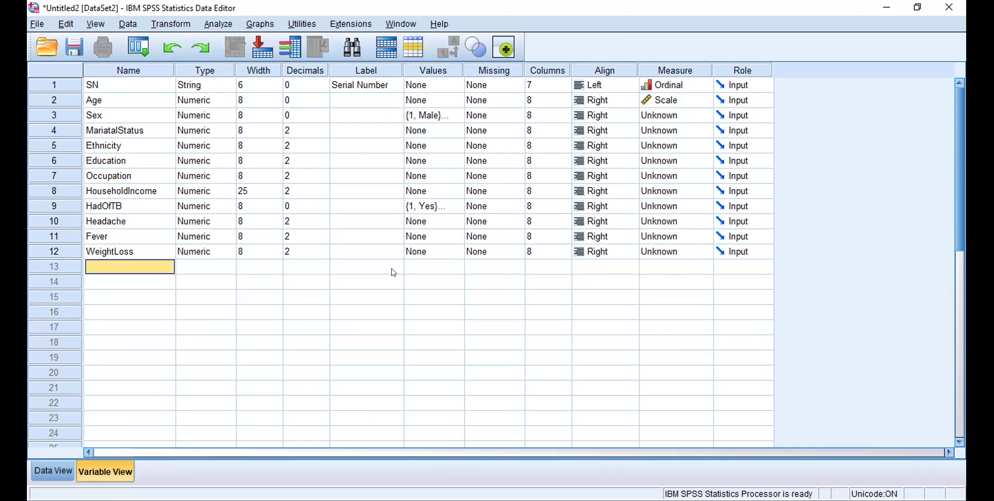
left_click(457, 226)
left_click(457, 222)
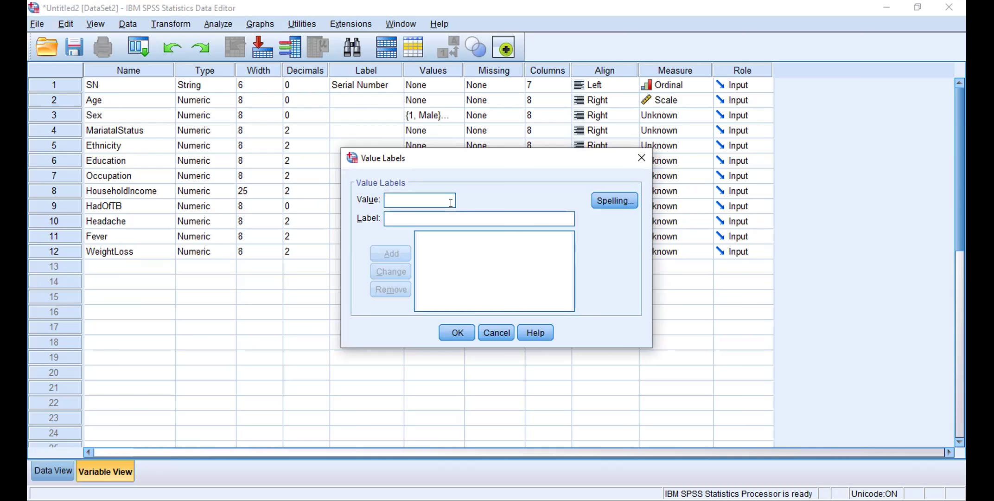
left_click(642, 157)
Copy the Yes/No value labels of HadOfTB to the Headache, Fever and WeightLoss variables.
left_click(449, 206)
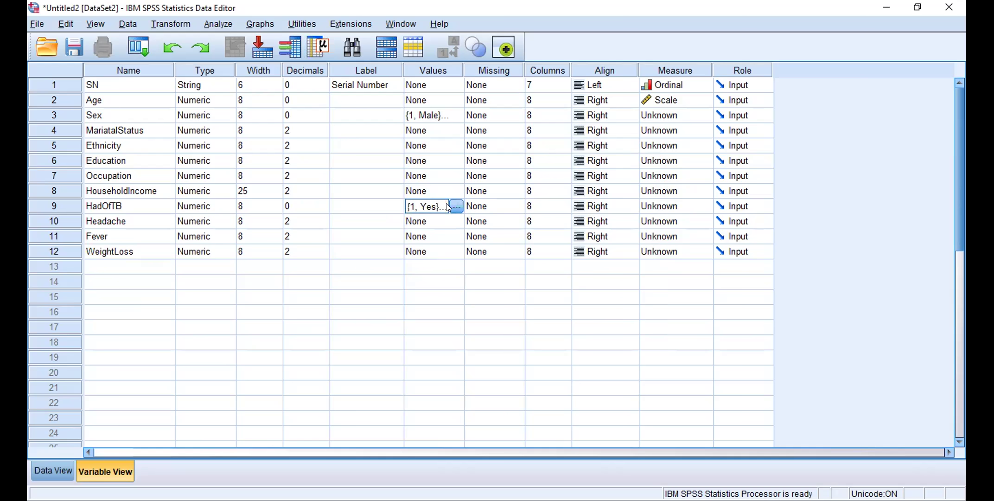
left_click(452, 207)
left_click(456, 332)
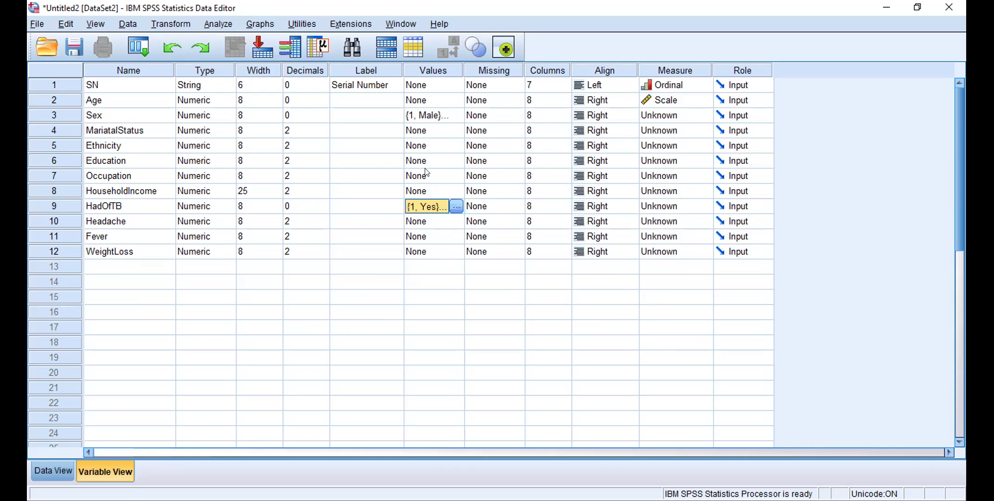
right_click(429, 202)
left_click(443, 212)
left_click_drag(436, 221, 435, 255)
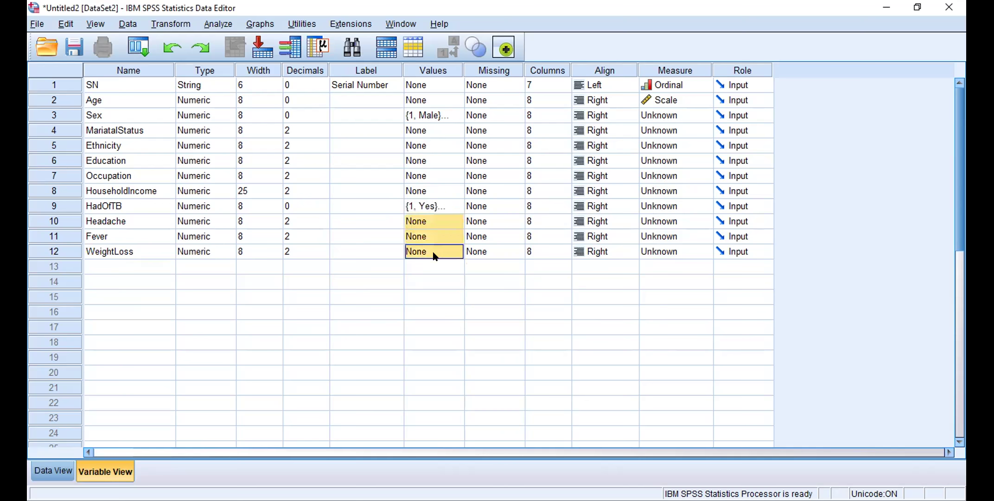
right_click(435, 255)
left_click(438, 280)
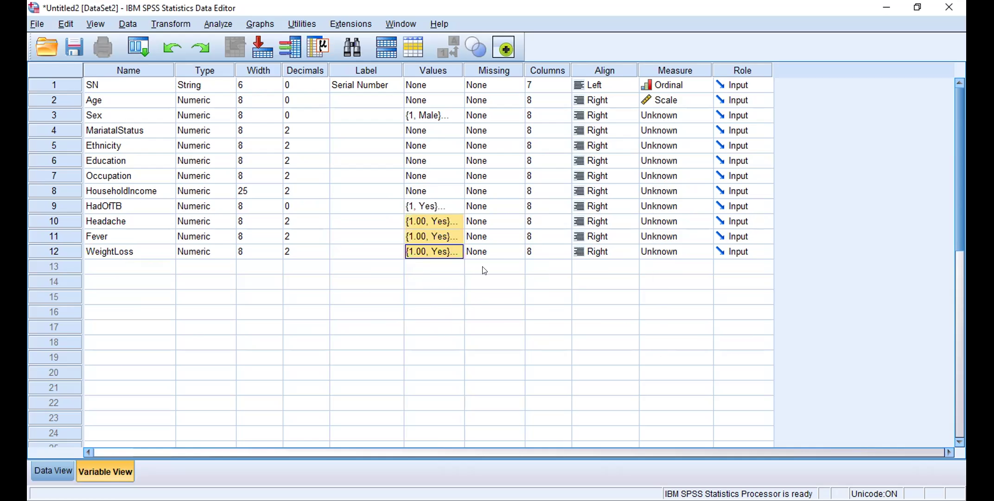
Set the decimals of the WeightLoss and Fever variables to 0.
left_click_drag(468, 281, 469, 295)
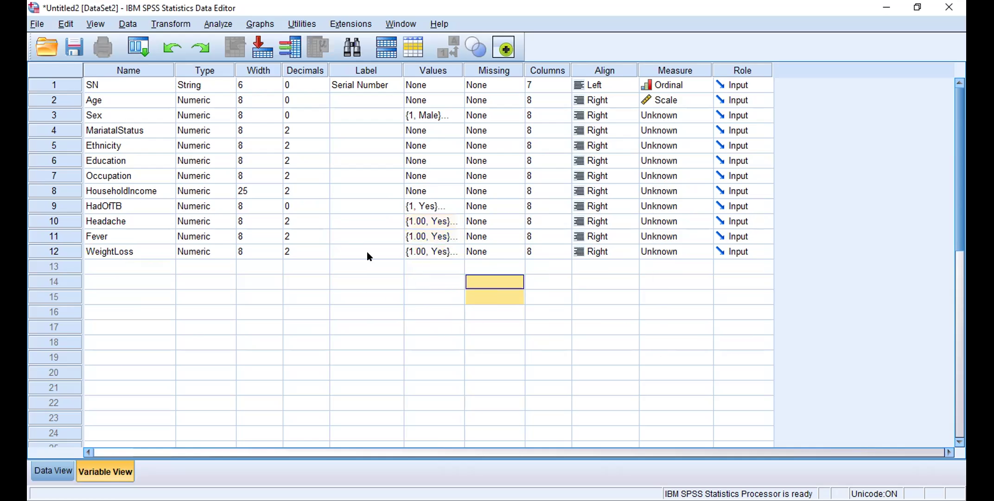
left_click(327, 248)
left_click(326, 248)
left_click(326, 240)
left_click(326, 240)
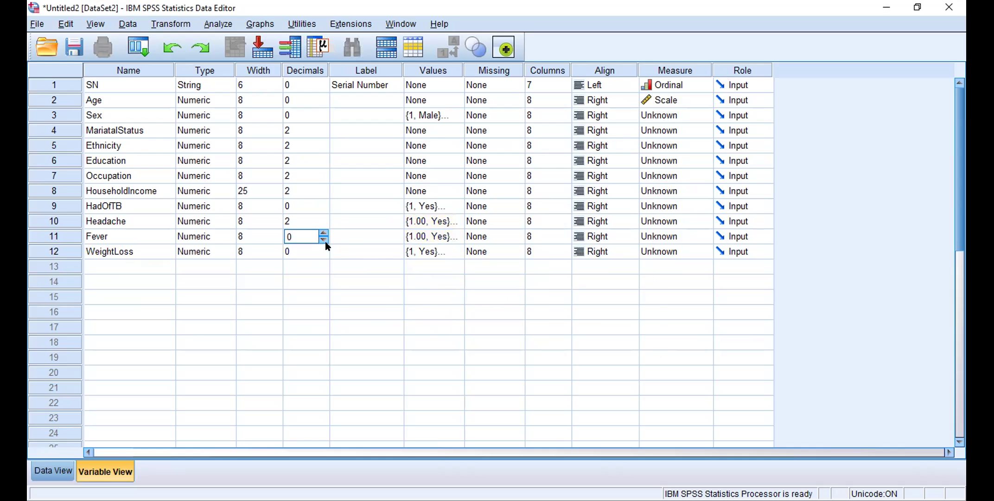
Review the value labels copied to the Headache and WeightLoss variables.
left_click(422, 251)
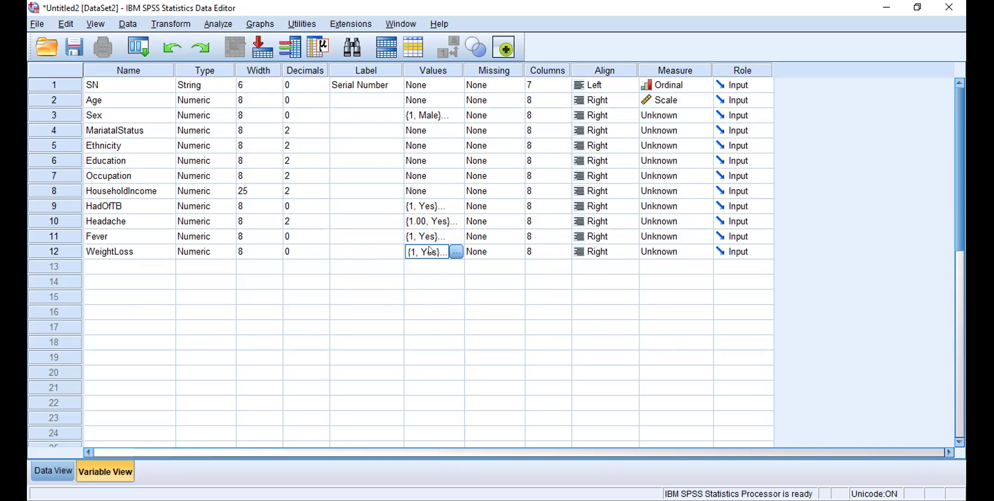
left_click(435, 219)
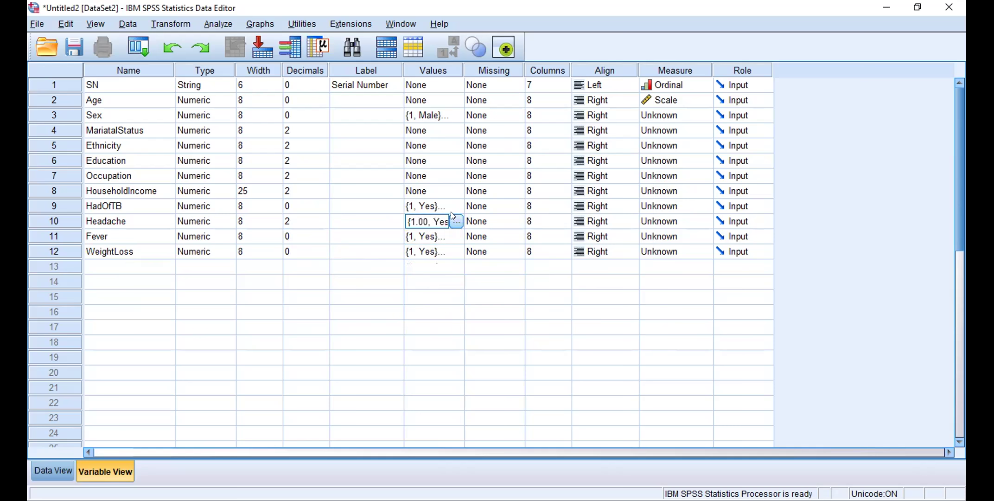
left_click(456, 221)
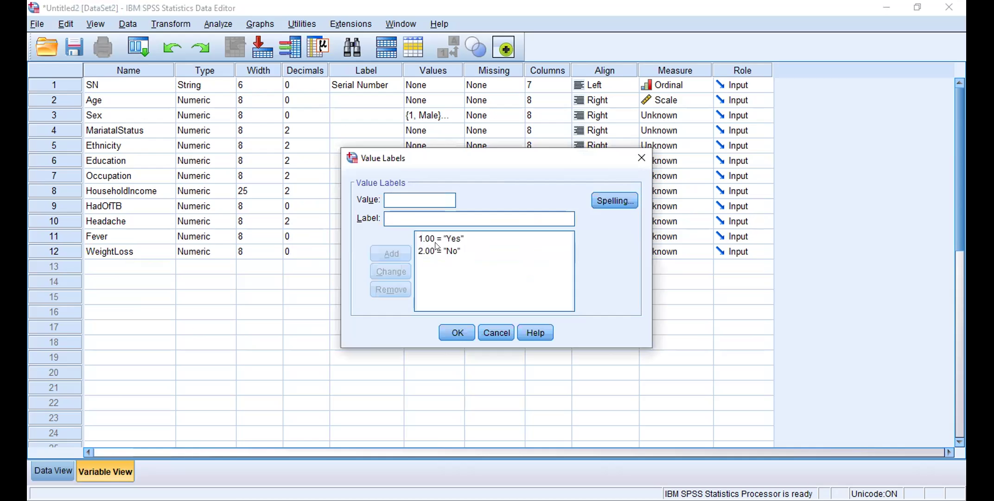
left_click(636, 160)
left_click(460, 257)
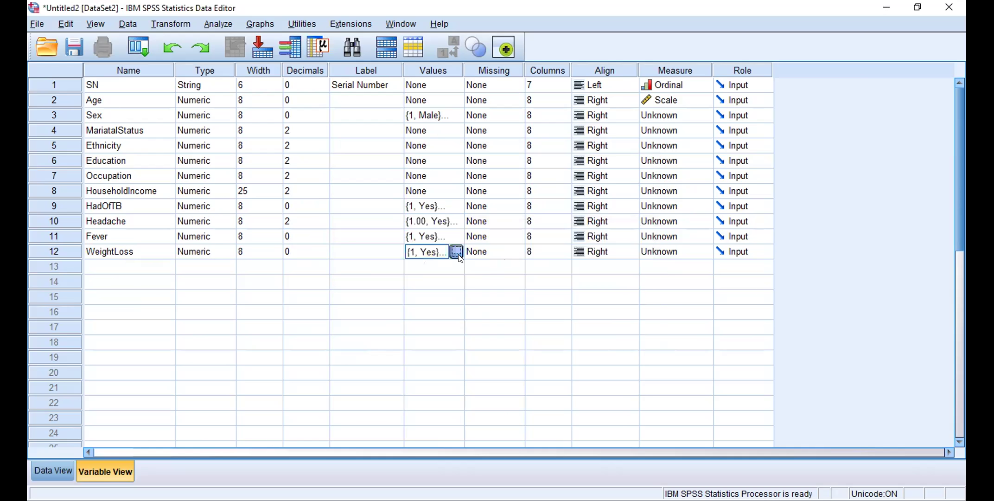
left_click(459, 256)
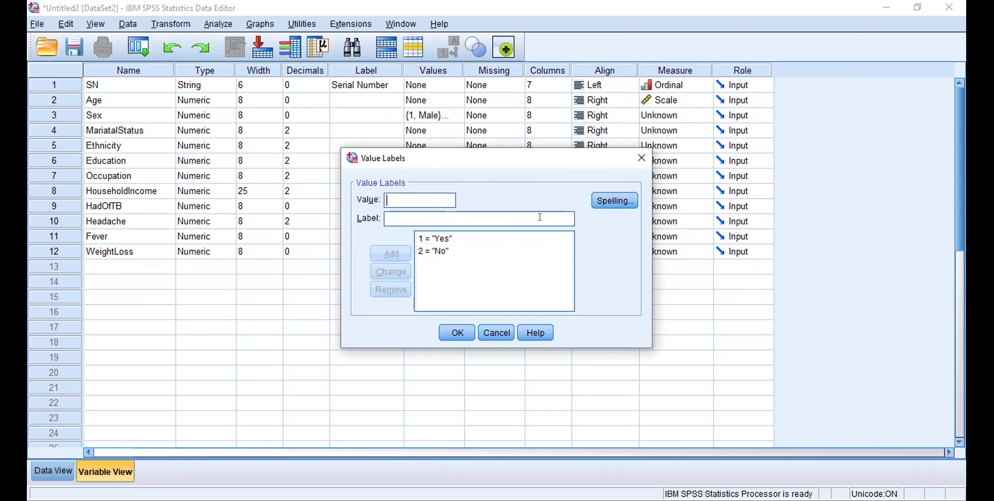
left_click(641, 157)
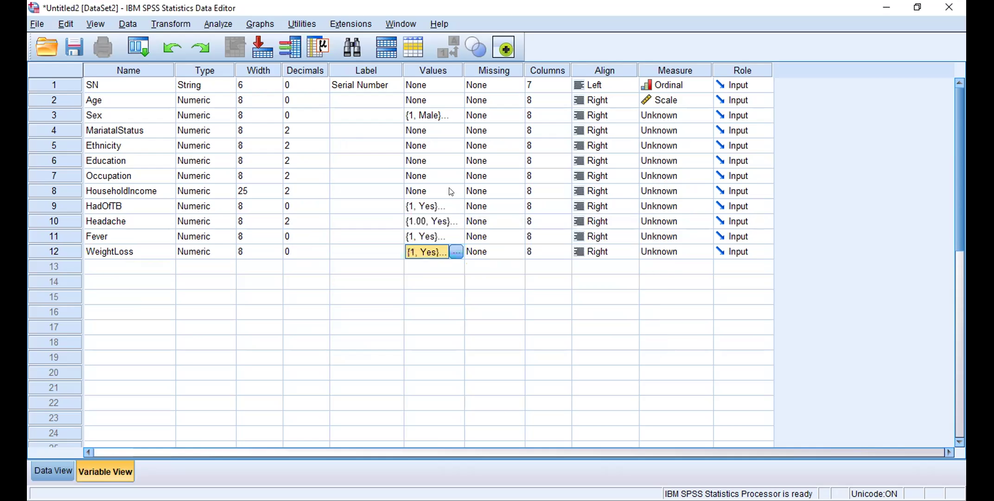
Set the decimals of the Headache variable to 0.
left_click(449, 222)
left_click(319, 226)
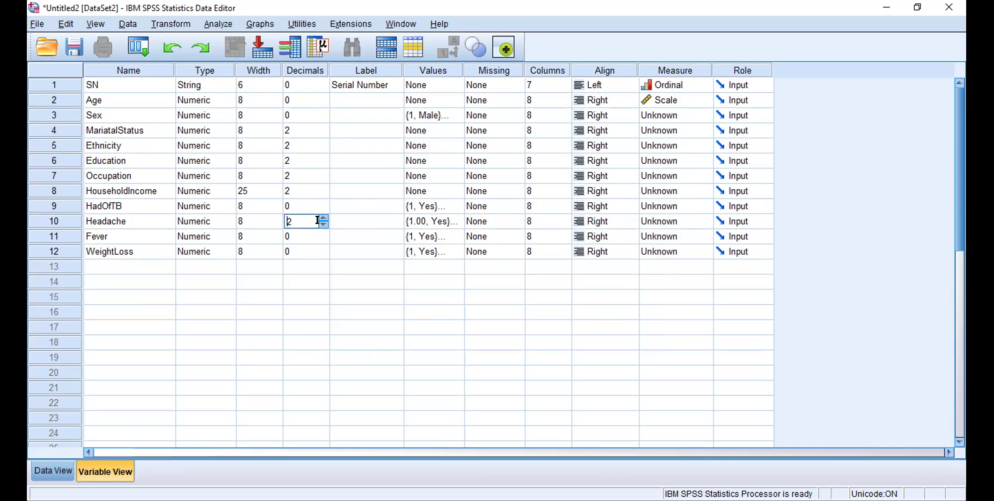
left_click(324, 224)
left_click(323, 224)
left_click_drag(373, 257, 366, 237)
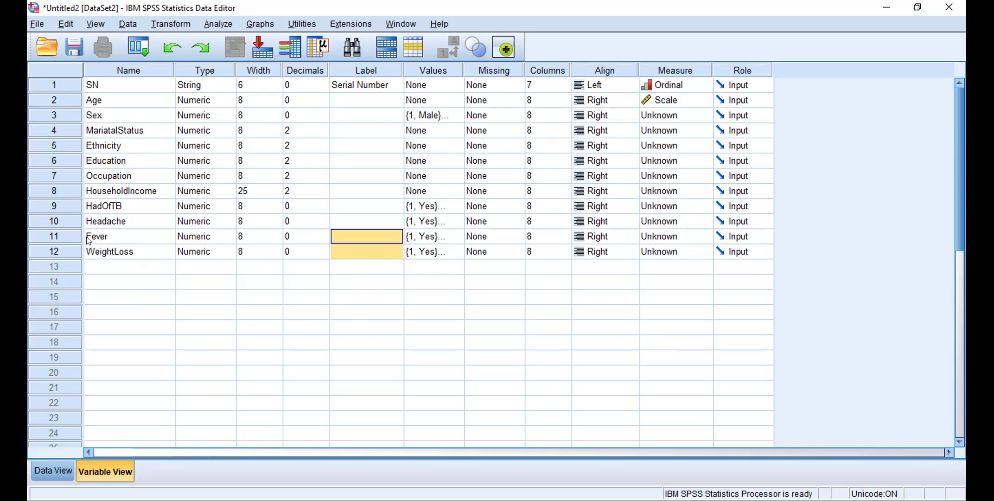
Add a numeric variable named Weight below WeightLoss and set its decimals to 1.
left_click(112, 268)
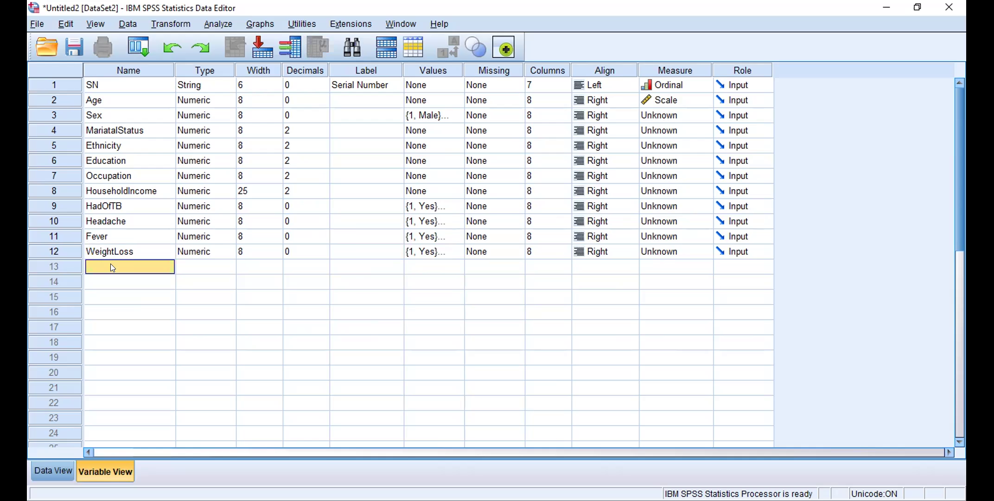
type("Weight")
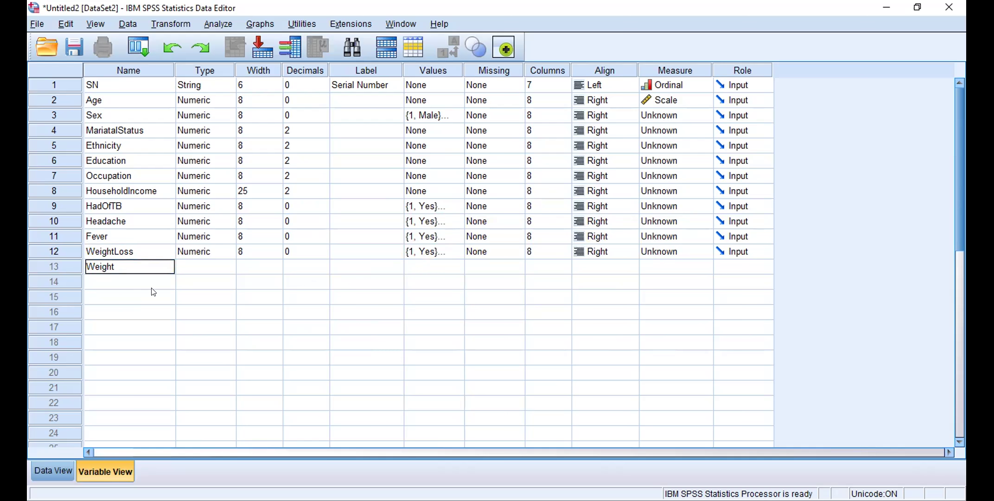
left_click(241, 268)
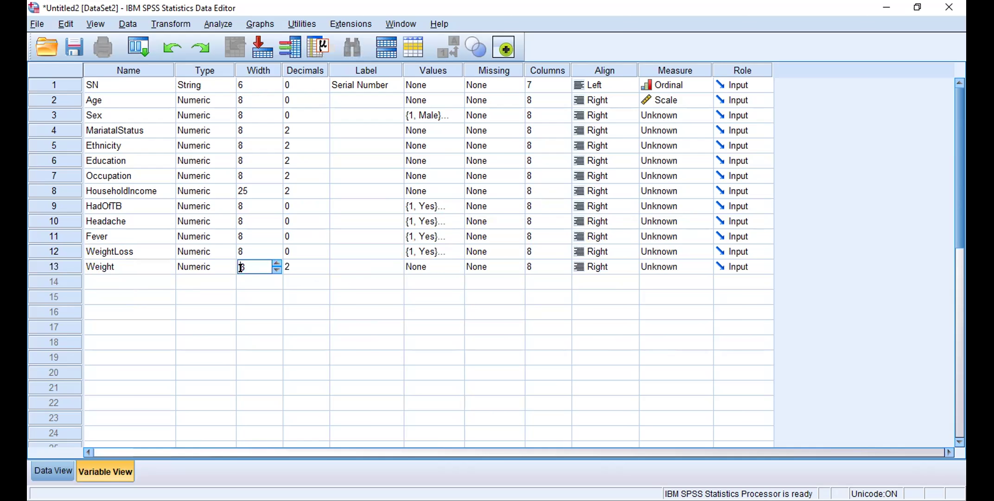
left_click(320, 270)
left_click(323, 270)
Add a numeric variable named Height below Weight, re-entering the name without any illegal character.
left_click(119, 279)
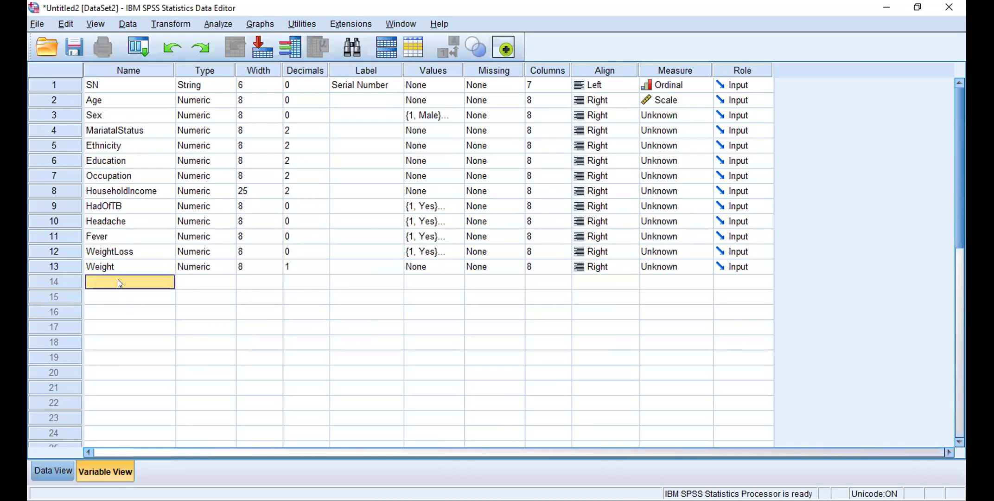
type("Heigh")
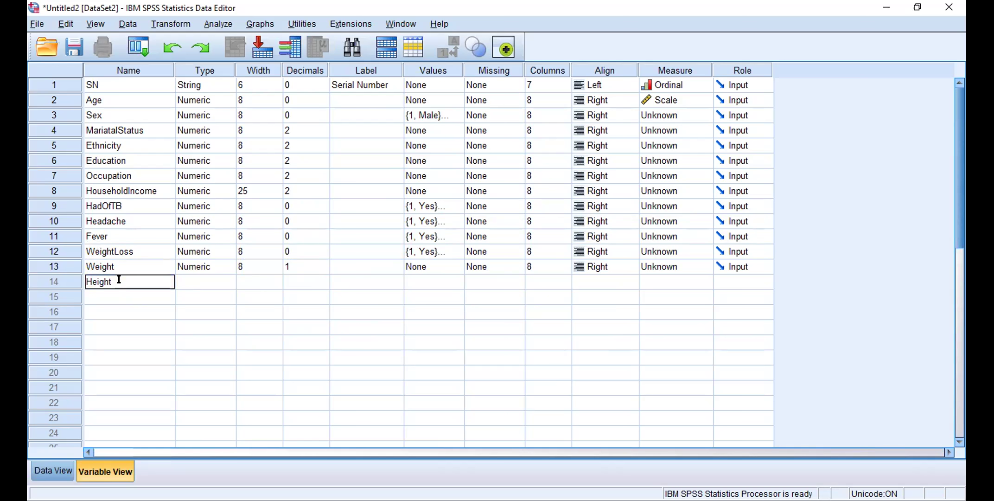
type("t")
key("Return")
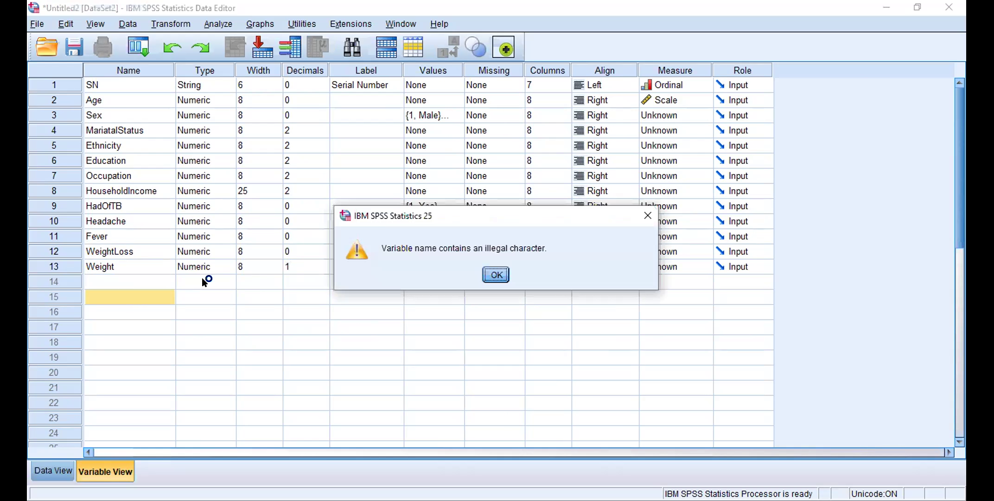
left_click(500, 275)
type("He")
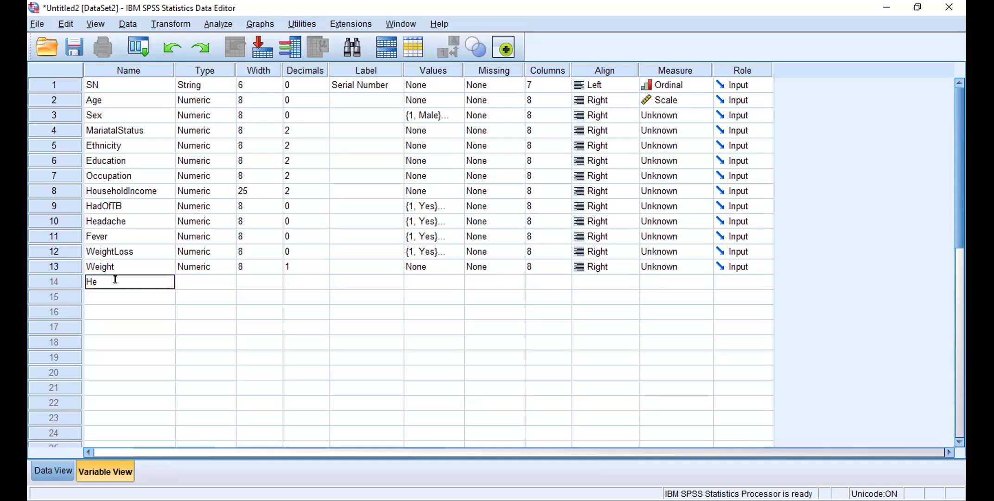
type("ight")
key("Return")
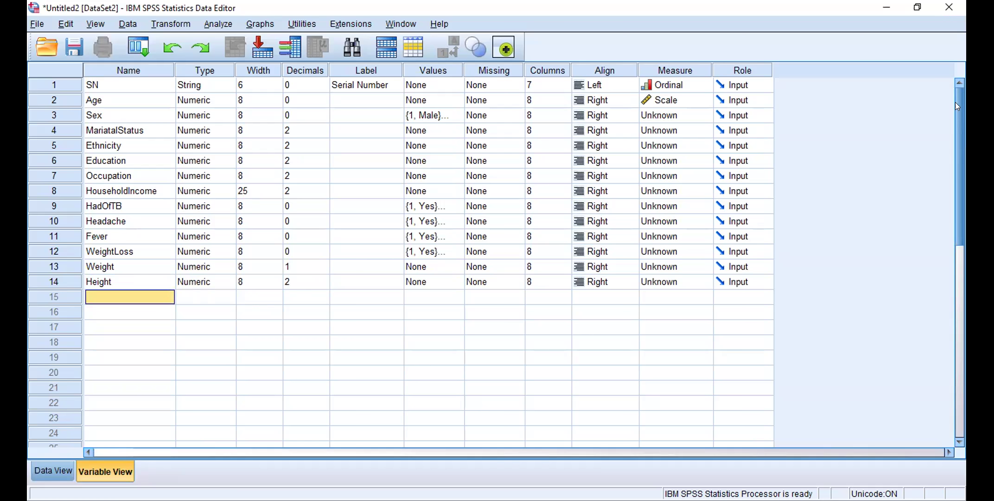
Look over the variable list and show the defined variables as columns in Data View.
scroll(958, 124, "down", 1)
scroll(956, 133, "up", 1)
left_click(41, 470)
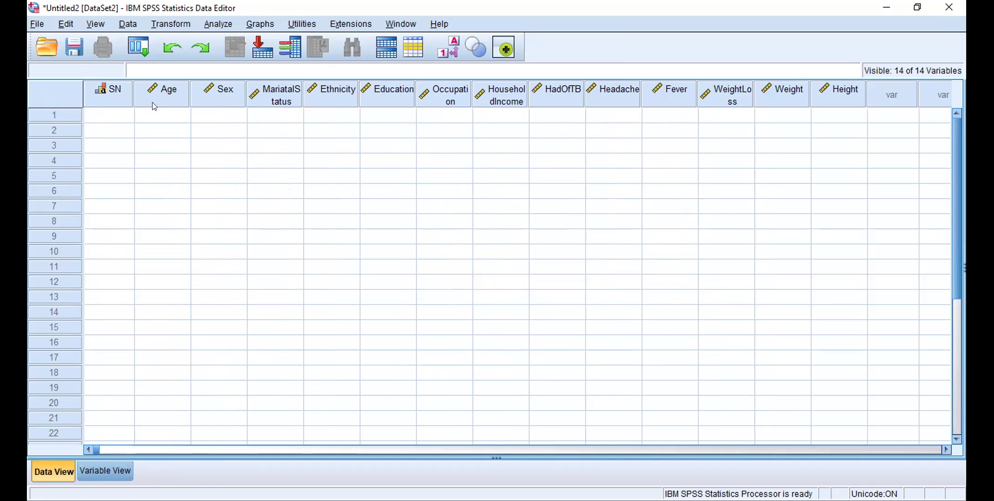
Start saving the dataset under a new name and browse to the Data files folder inside Documents, Zoom Meetings, Online Course.
left_click(36, 23)
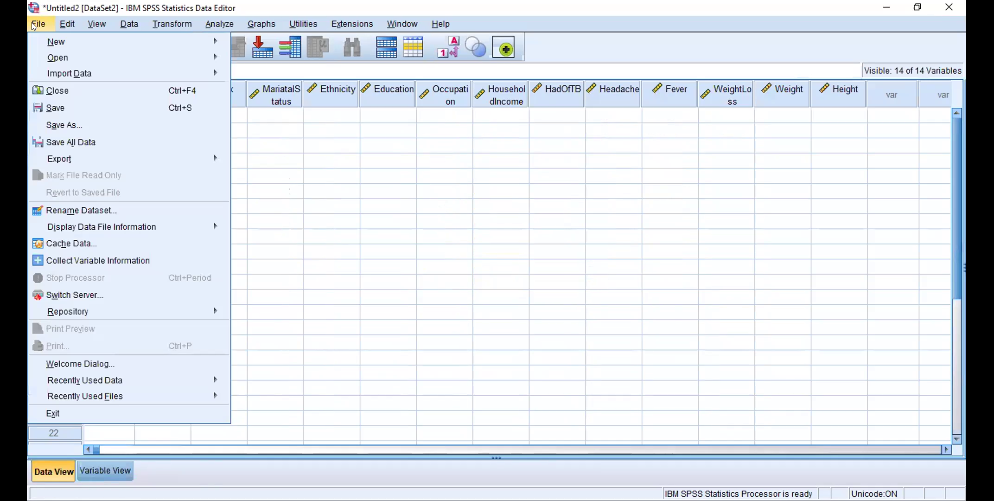
left_click(63, 126)
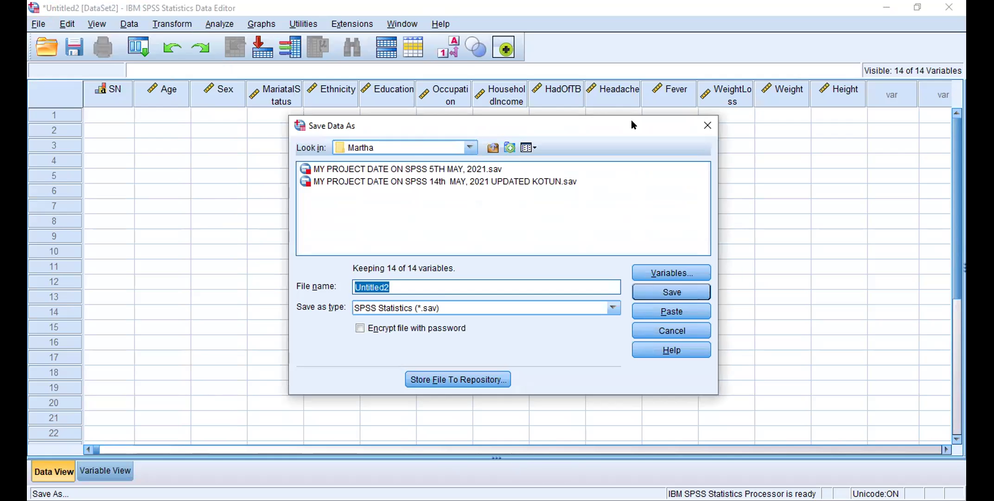
left_click(471, 147)
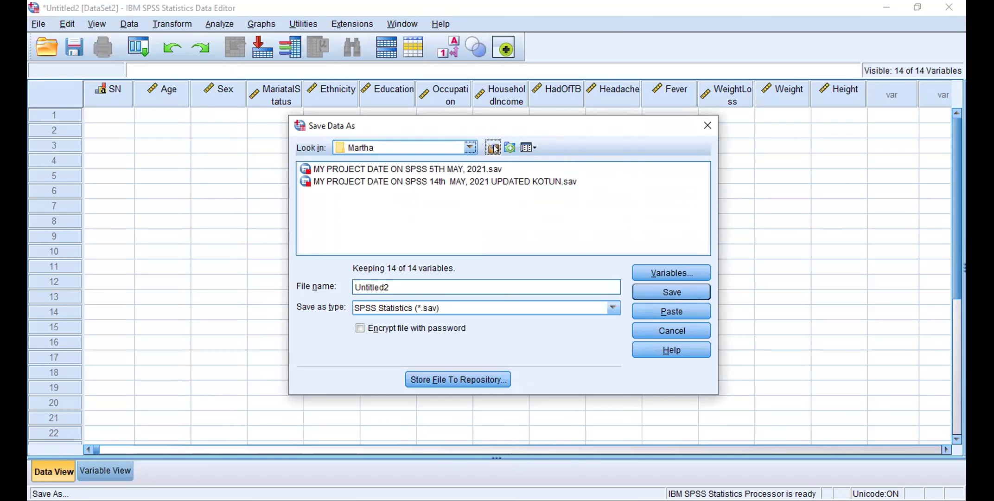
left_click(493, 148)
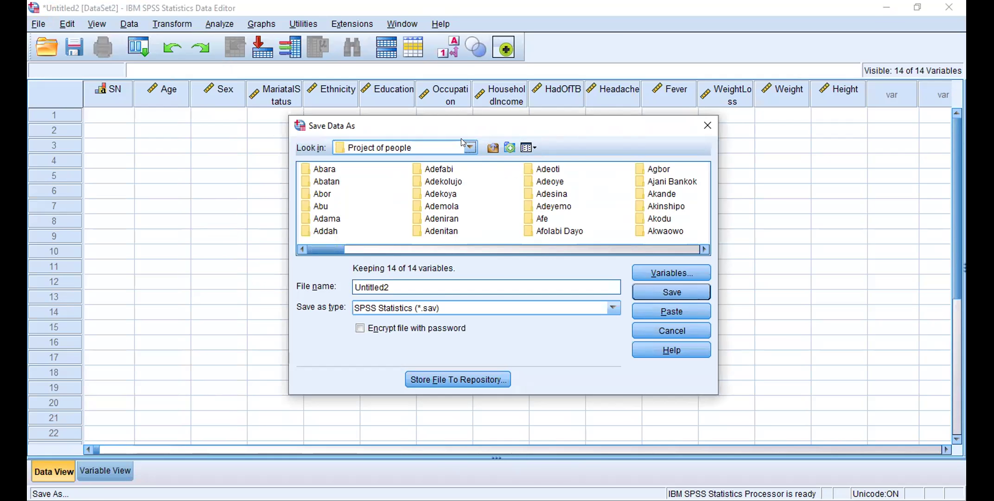
left_click(494, 148)
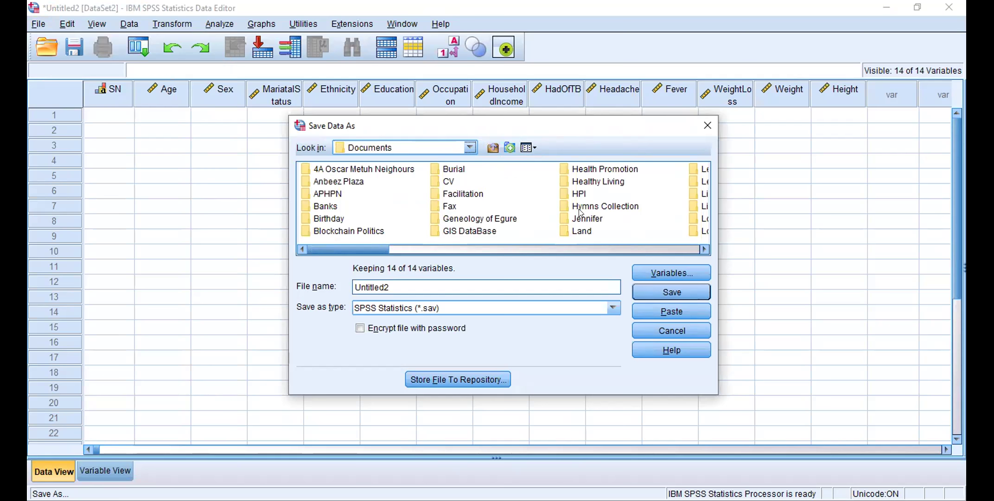
left_click_drag(360, 249, 646, 245)
left_click(527, 231)
double_click(526, 230)
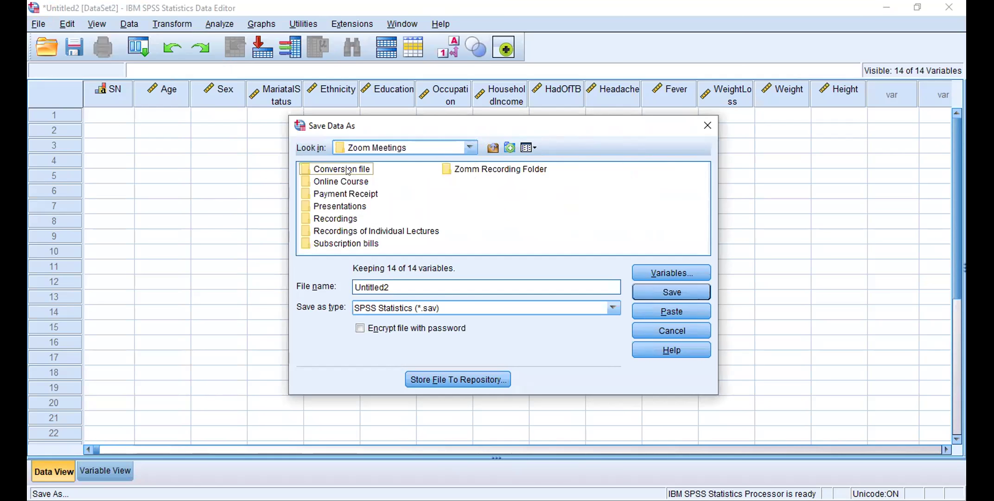
double_click(336, 182)
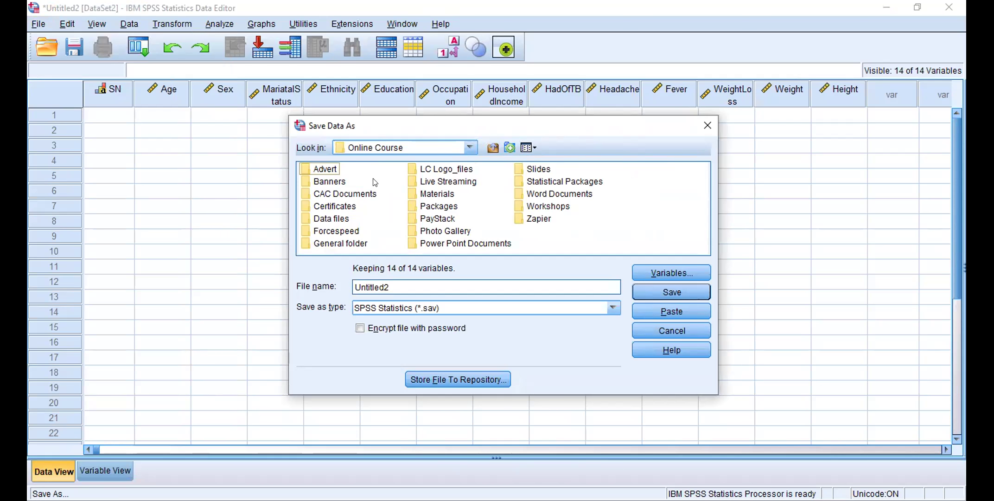
double_click(329, 218)
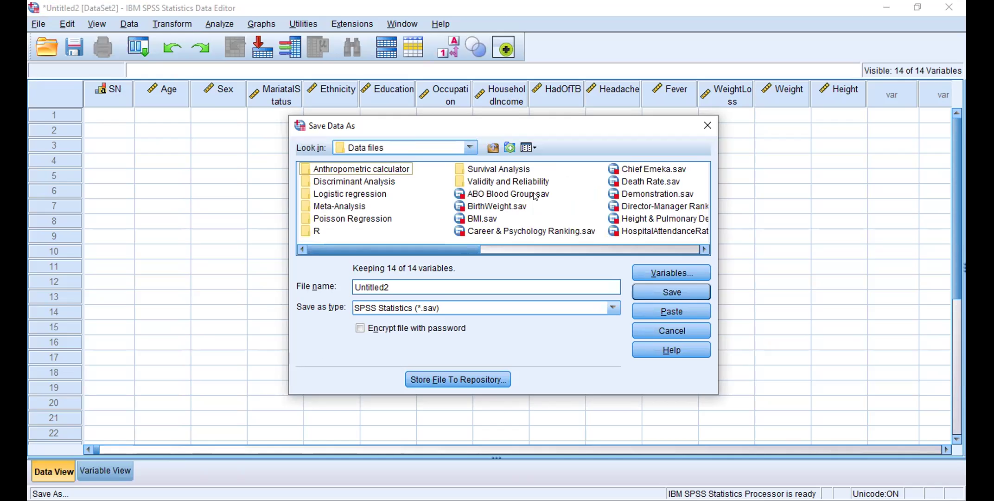
Name the file practice21 and save it as an SPSS Statistics (*.sav) file.
left_click_drag(388, 287, 343, 285)
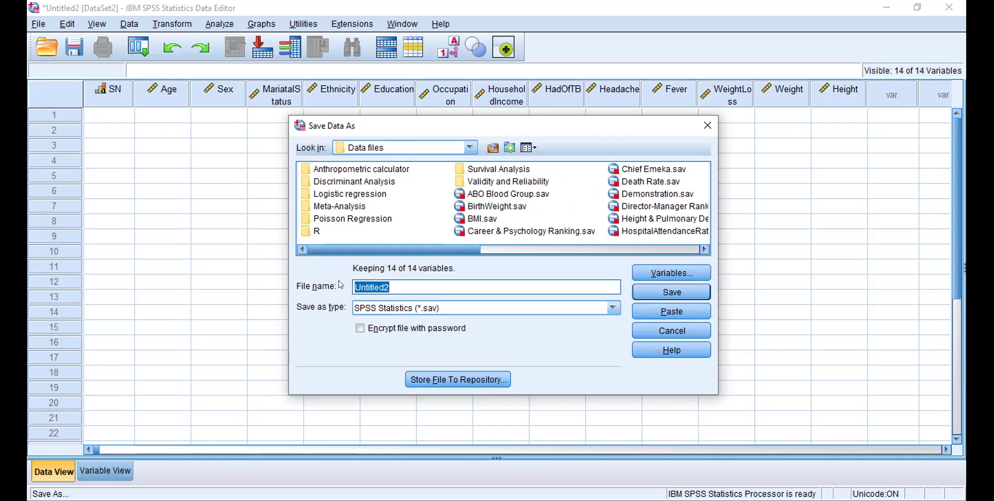
type("practive21")
key("Return")
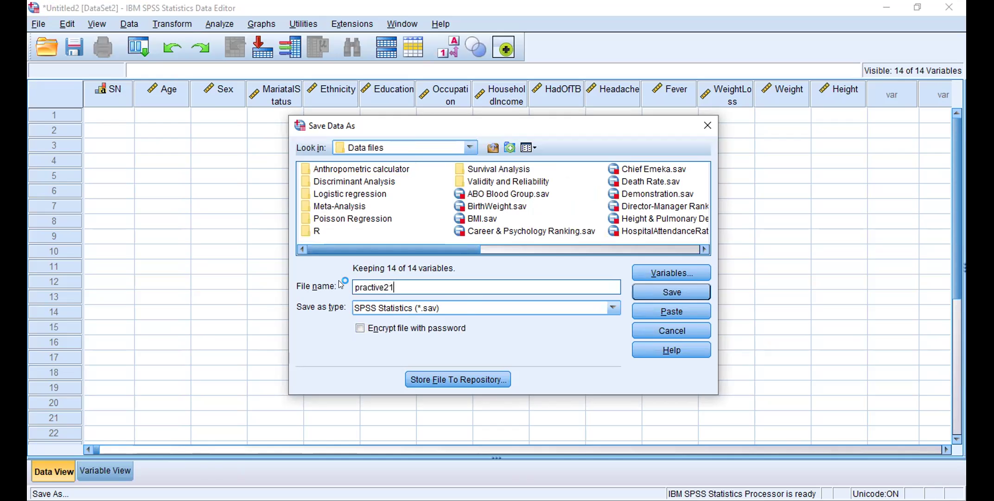
left_click(376, 287)
key("BackSpace")
type("c")
left_click(672, 293)
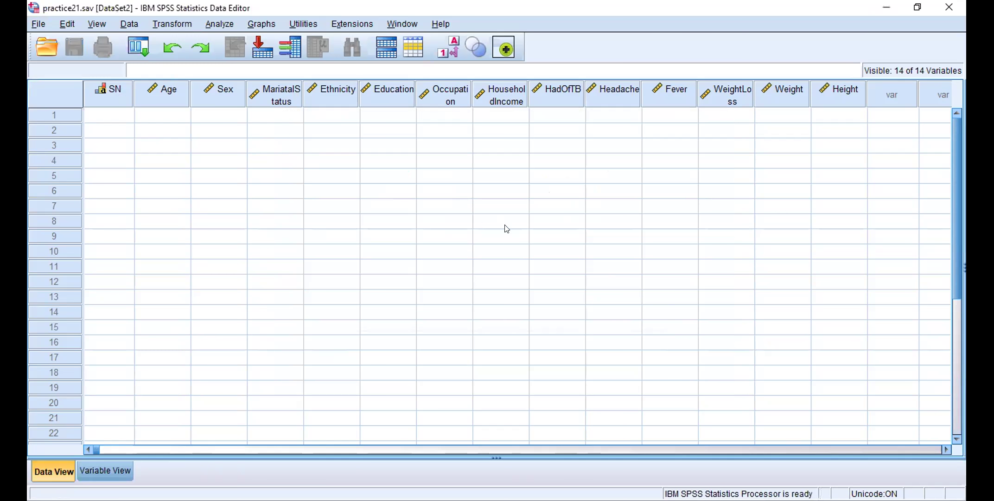
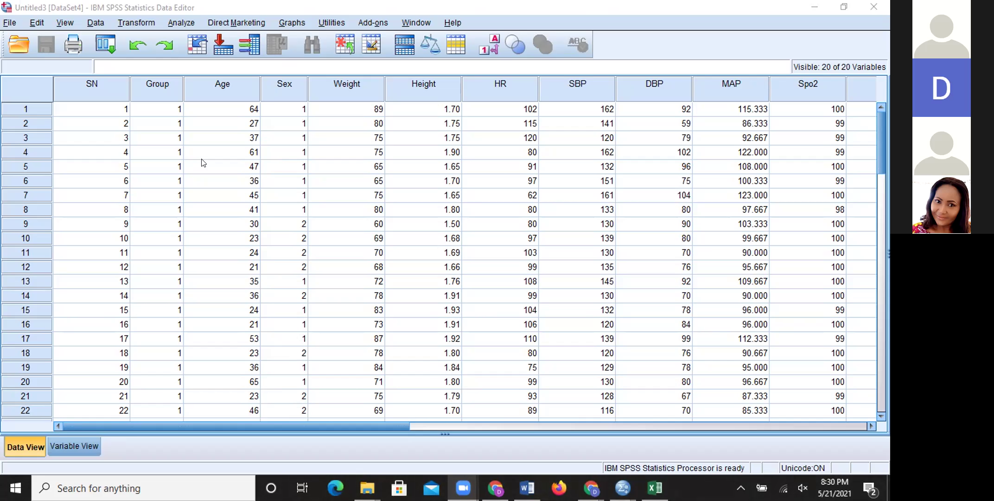
Start saving the Untitled3 dataset under a new name and browse from Downloads to the personal home folder.
left_click(9, 23)
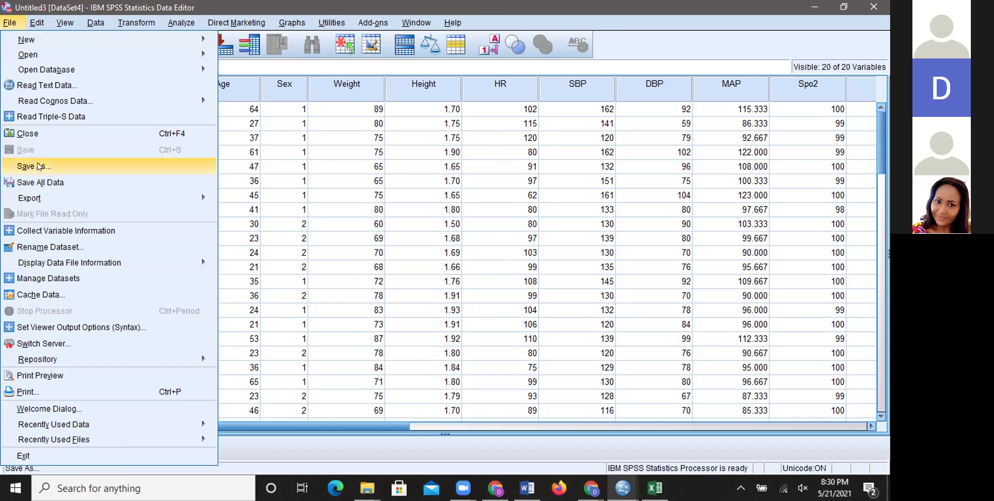
left_click(76, 166)
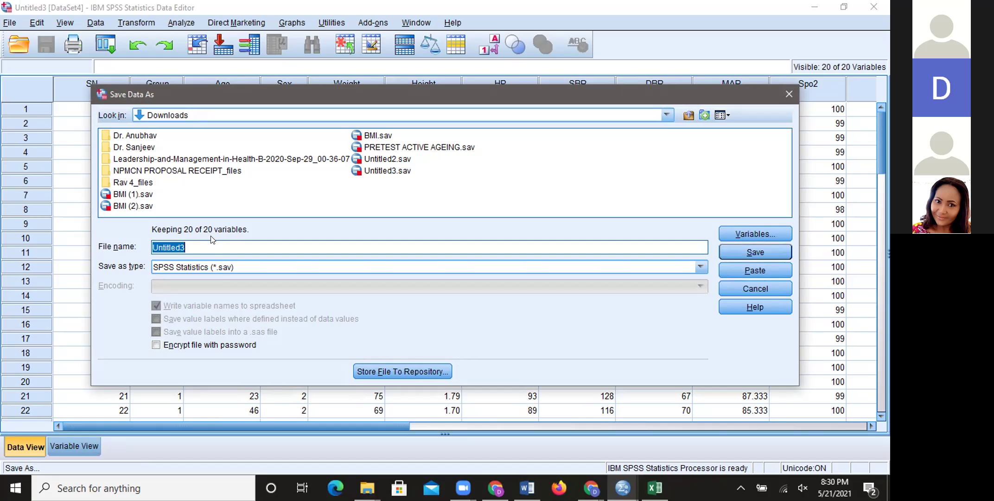
left_click(140, 116)
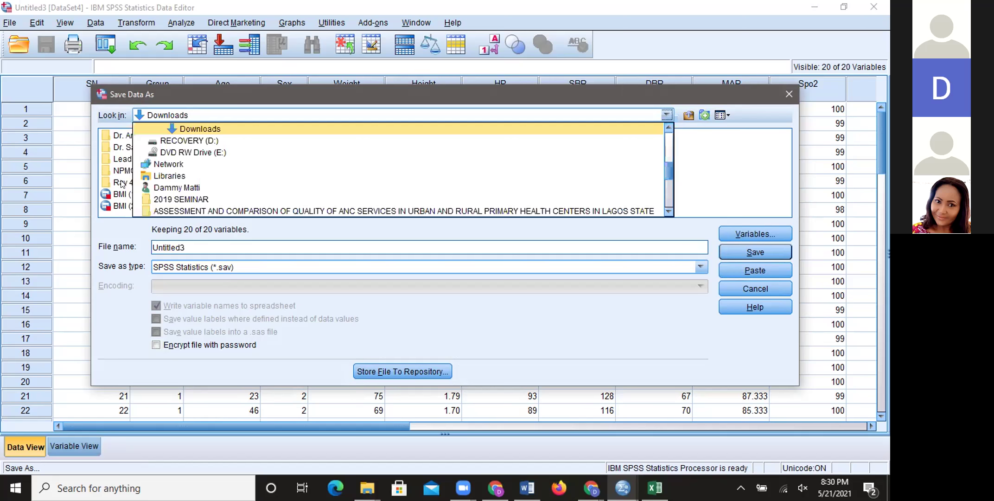
left_click(174, 188)
left_click(128, 171)
left_click(128, 172)
left_click(150, 167)
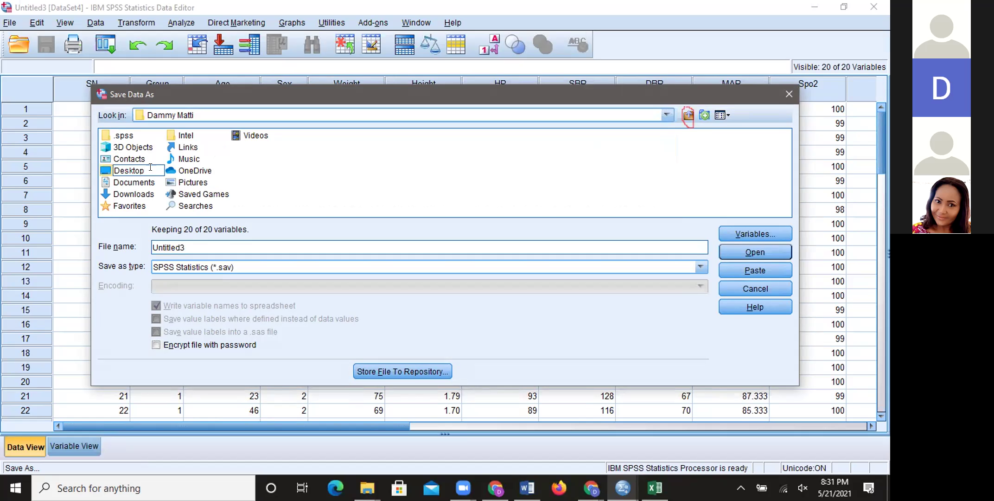
double_click(150, 167)
Name the file SPSS WORKSHOP and save it as an SPSS Statistics (*.sav) file.
left_click(218, 240)
key("BackSpace")
key("BackSpace")
key("BackSpace")
key("BackSpace")
key("BackSpace")
key("BackSpace")
key("BackSpace")
key("BackSpace")
key("BackSpace")
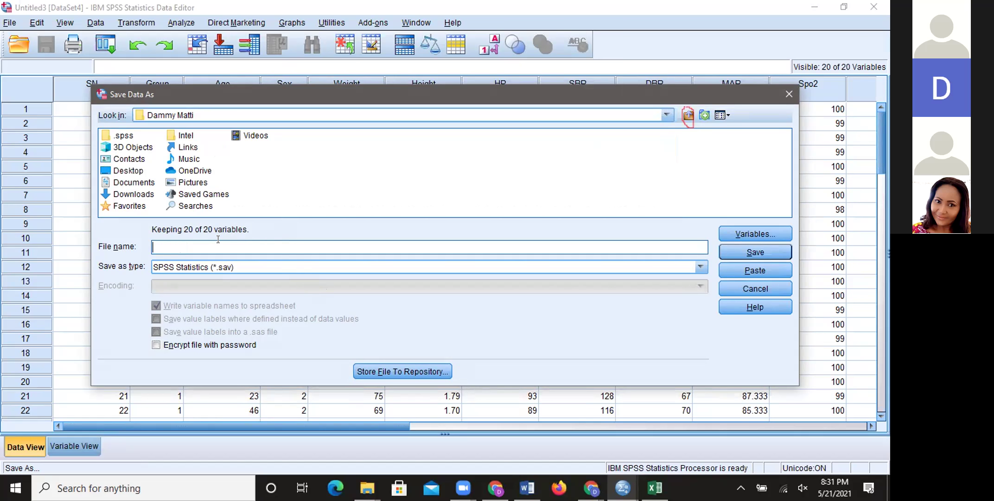
type("SPSS WORKSHOP")
left_click(734, 249)
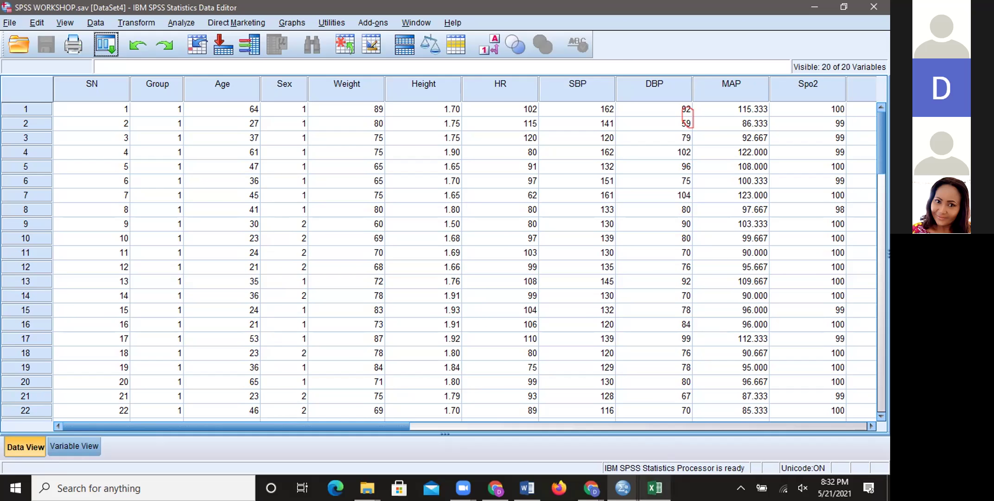
Switch to Excel and show the SkinLesion workbook.
mouse_move(655, 488)
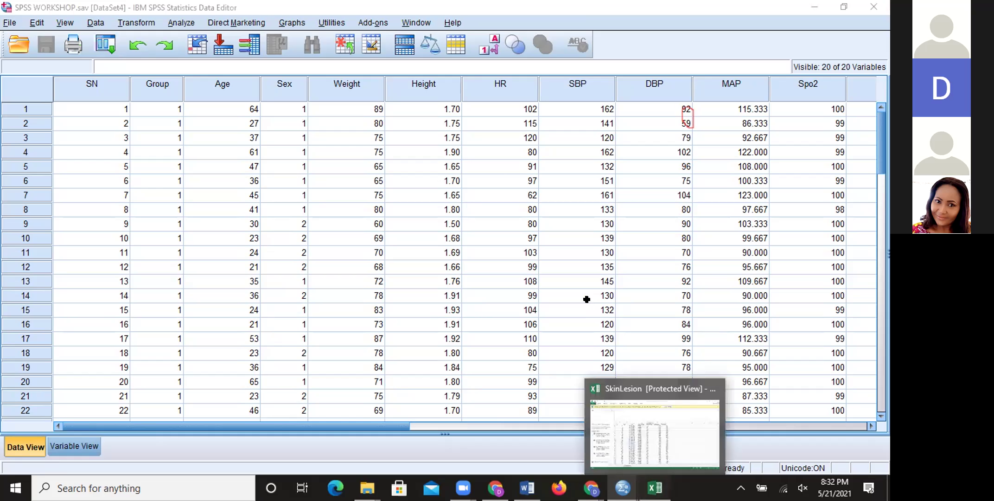
key("alt+Tab")
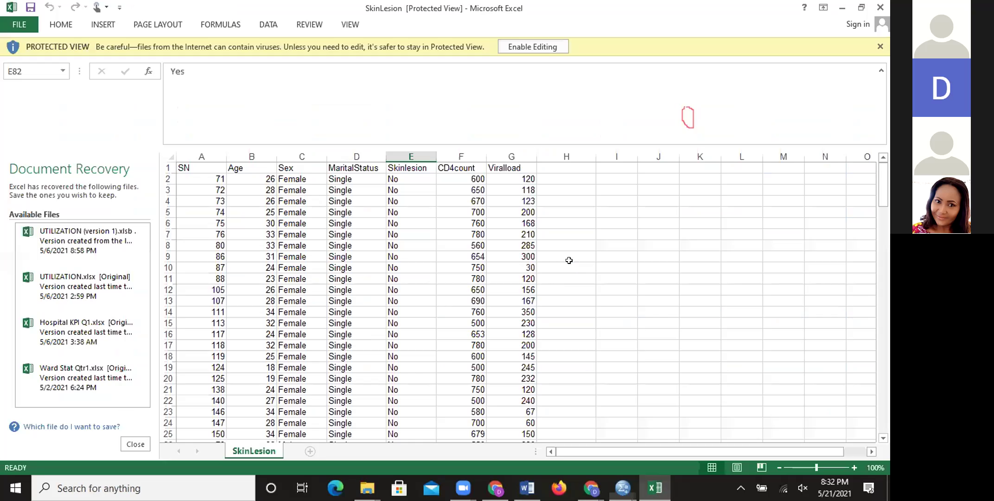
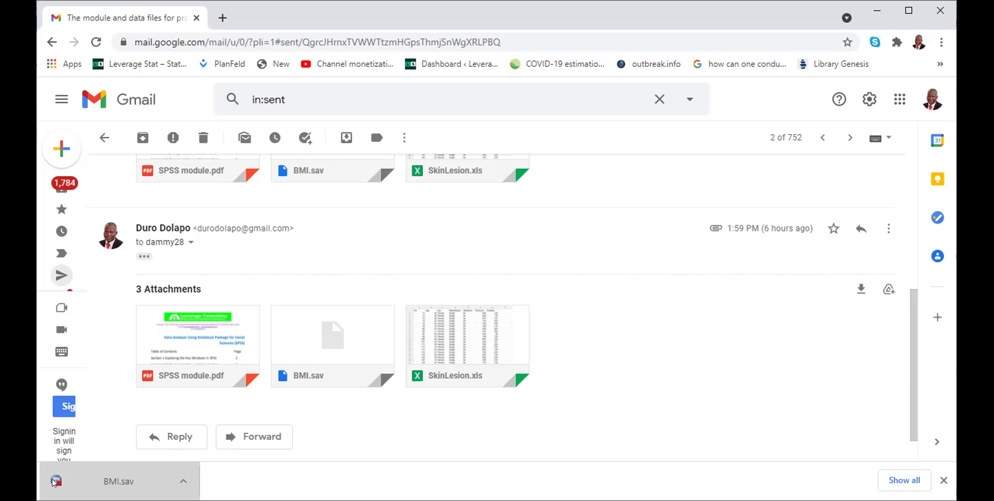
Open the downloaded BMI.sav attachment in SPSS Statistics and start saving it under a new name.
left_click(54, 481)
left_click(128, 470)
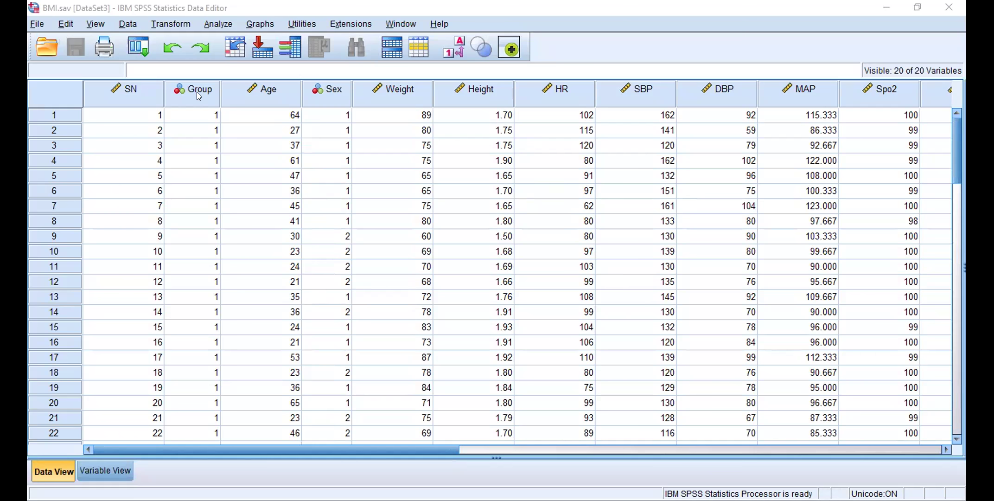
left_click(34, 19)
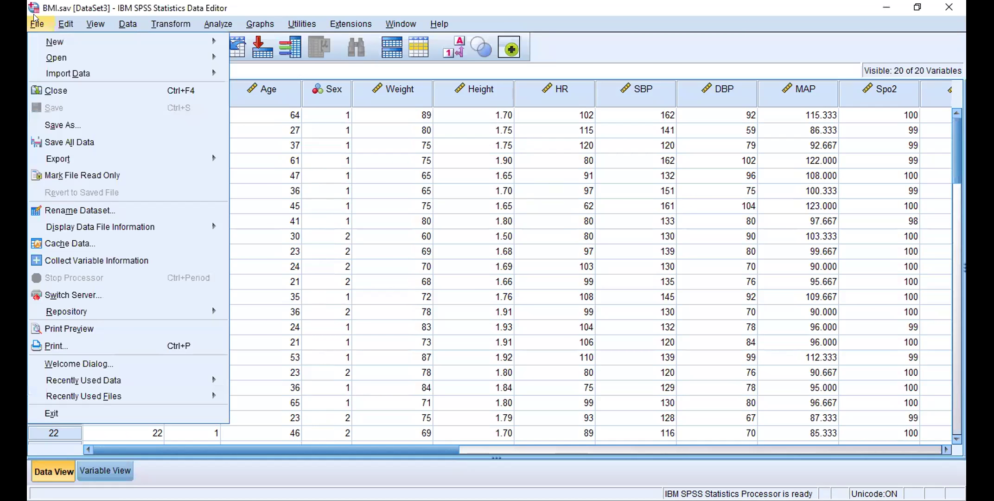
left_click(65, 126)
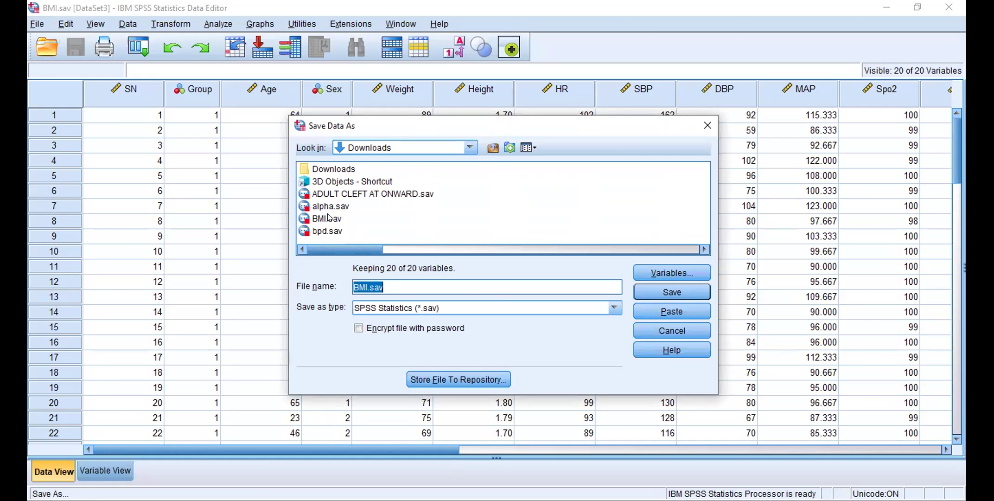
Set the save location to the Data files folder on New Volume (D:), inside Documents, Zoom Meetings, Online Course.
left_click(492, 148)
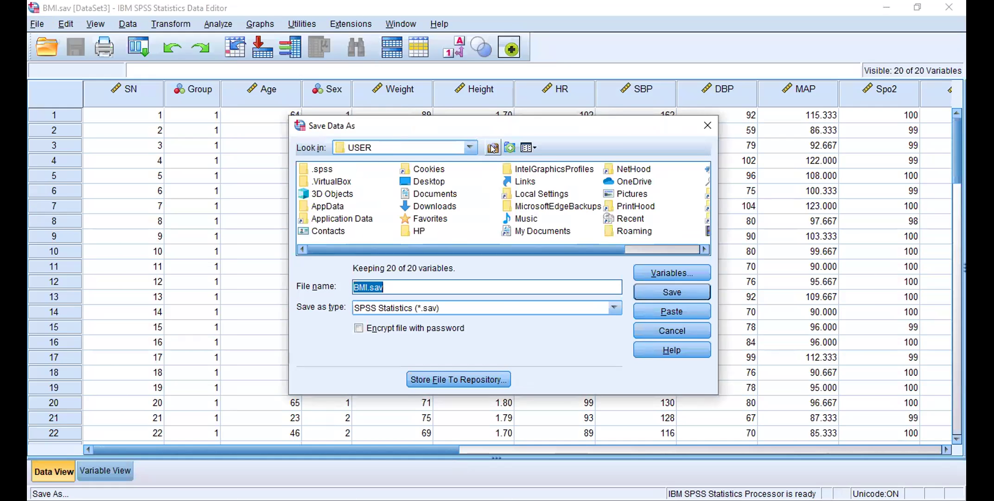
left_click(470, 147)
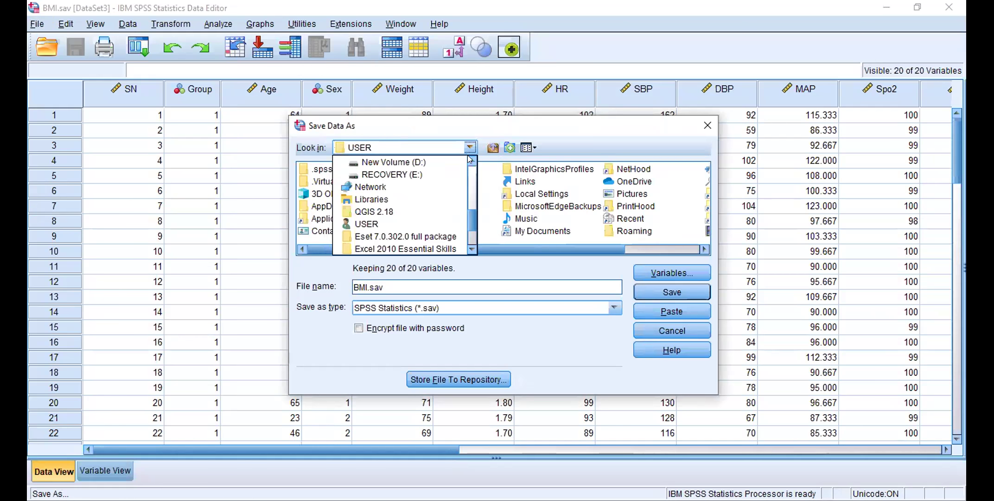
left_click(417, 162)
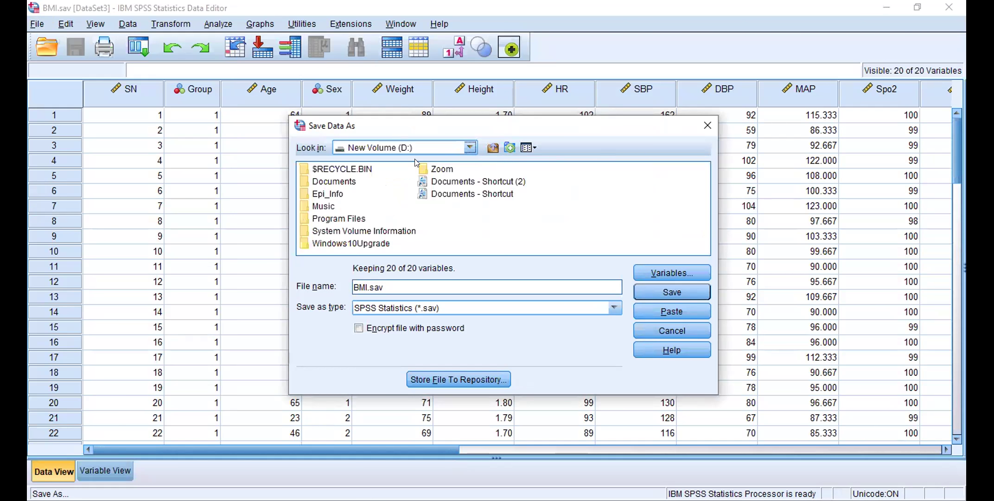
left_click(332, 180)
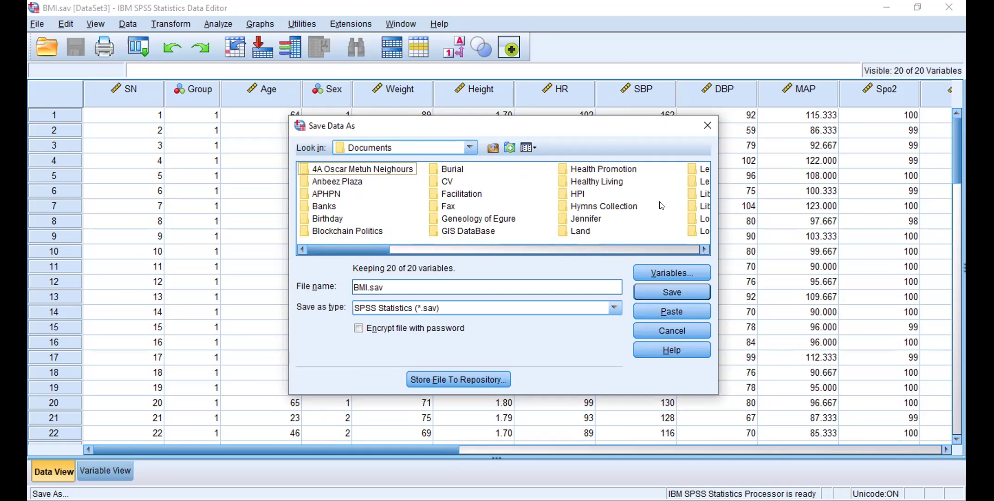
left_click_drag(348, 249, 627, 225)
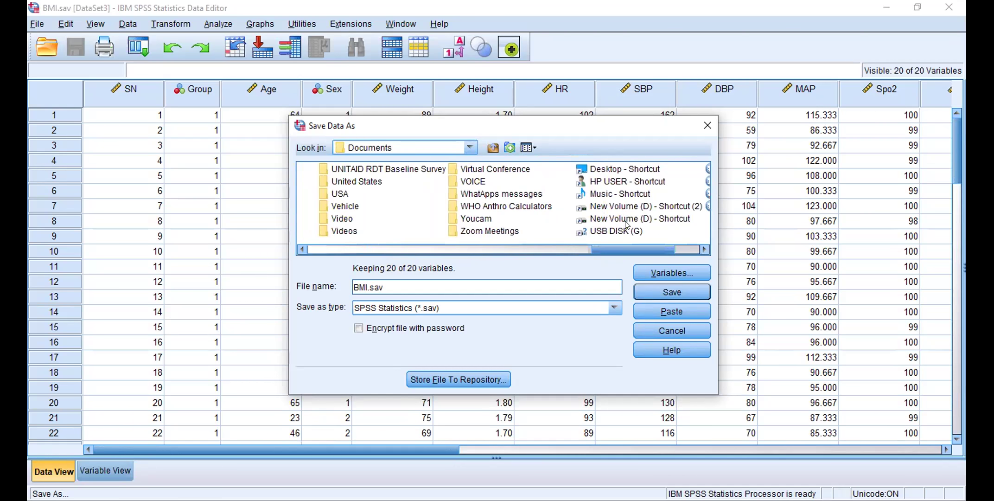
double_click(507, 229)
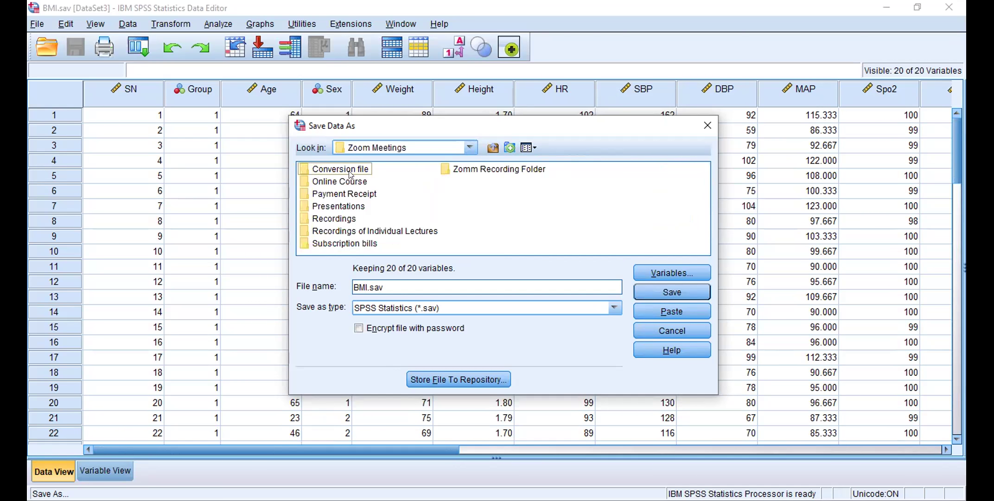
double_click(330, 183)
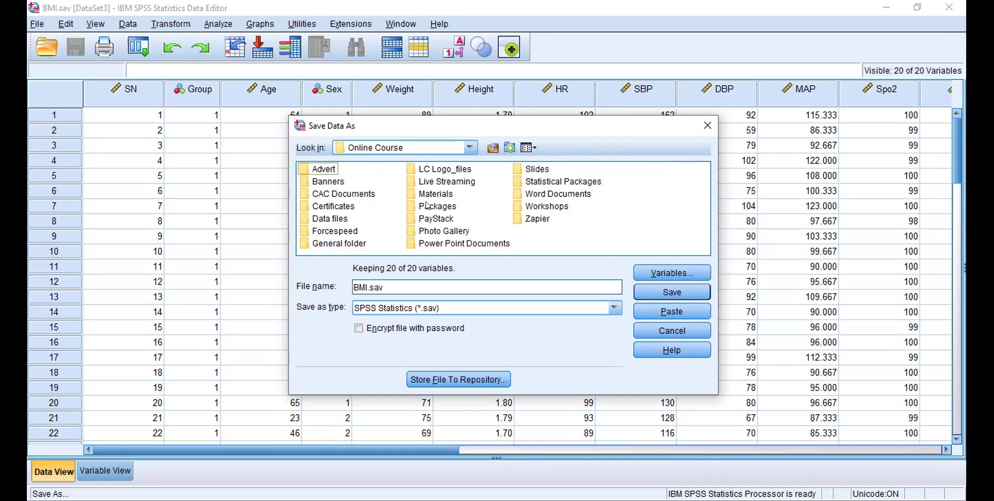
right_click(537, 236)
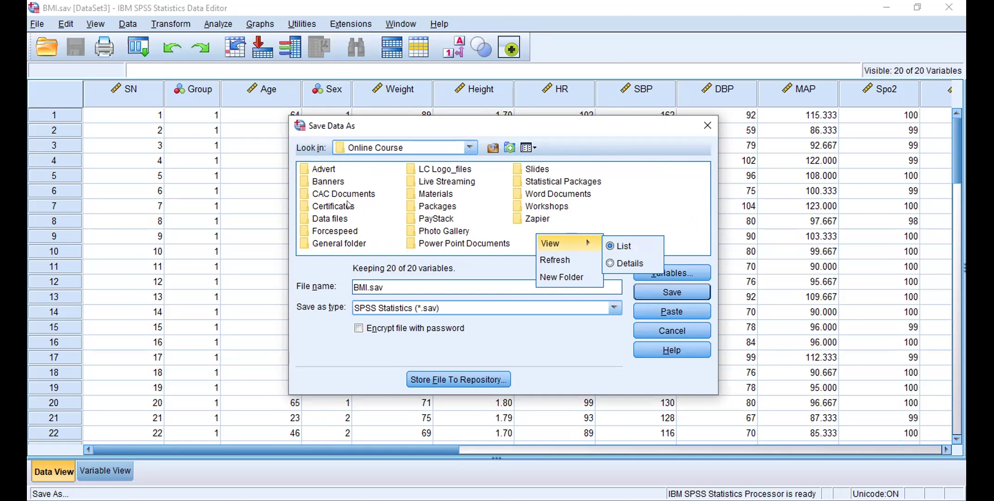
double_click(331, 221)
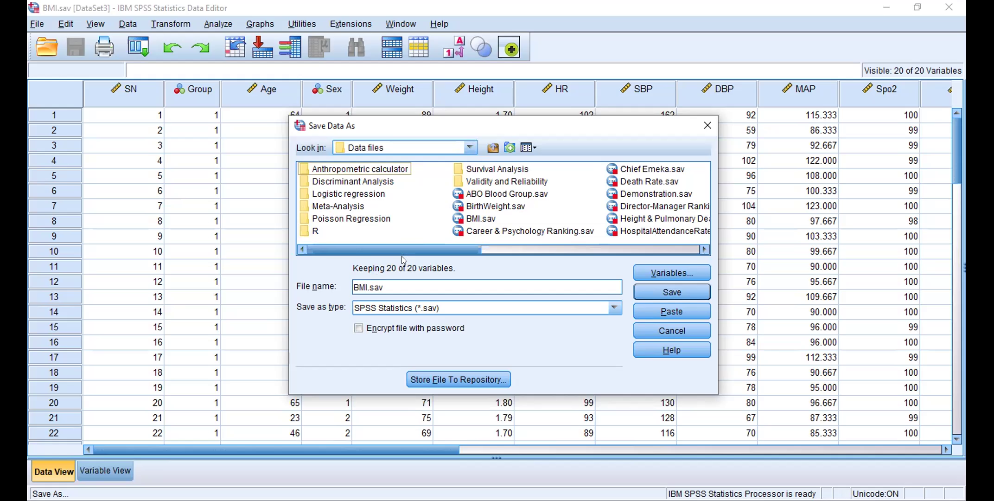
Change the file name to BMI2.sav and save the copy as an SPSS Statistics file.
left_click(365, 285)
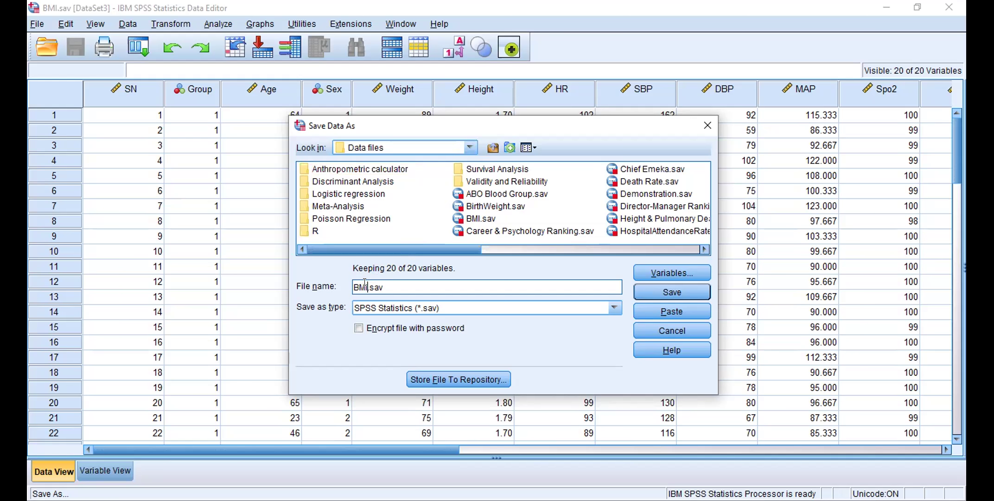
type("2")
left_click(658, 286)
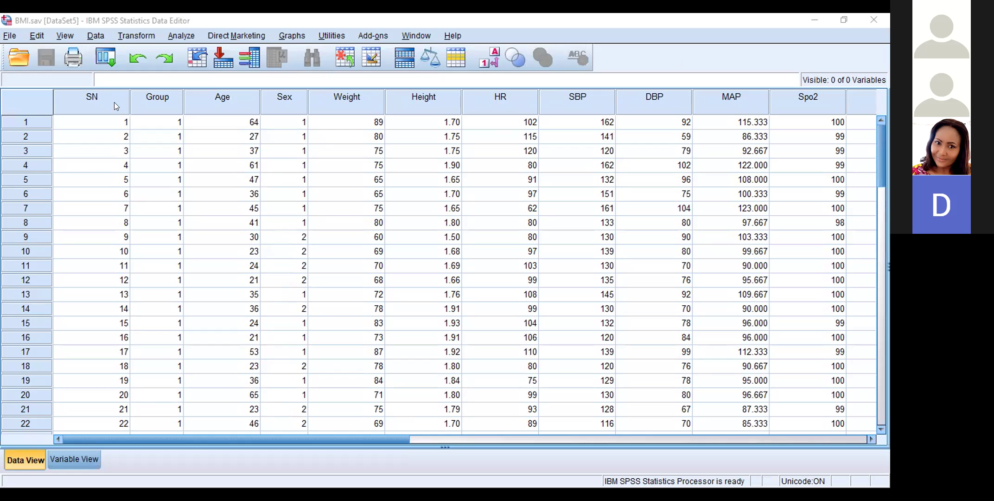
Try to open SkinLesion SPSS WORKSHOP.xls from the SPSS WORKSHOP folder, with Excel (*.xls, *.xlsx, *.xlsm) as the file type.
left_click(8, 36)
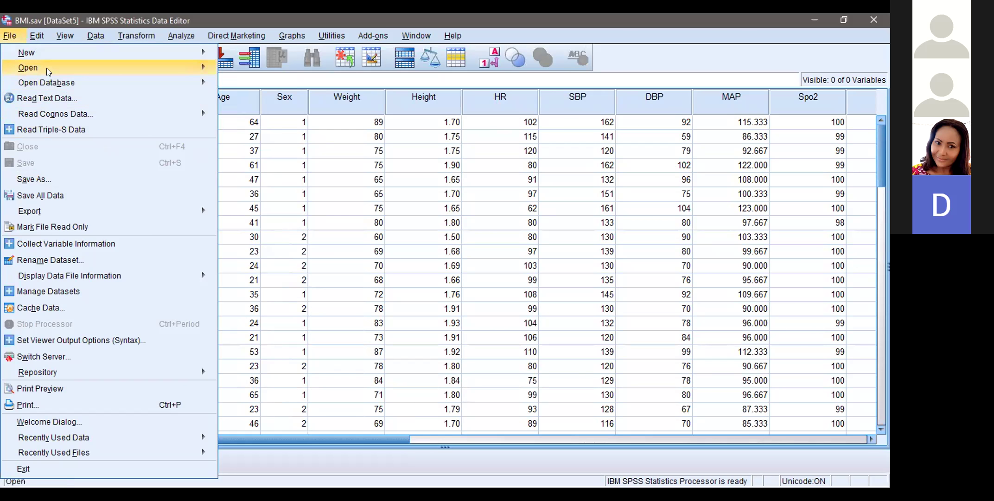
mouse_move(48, 71)
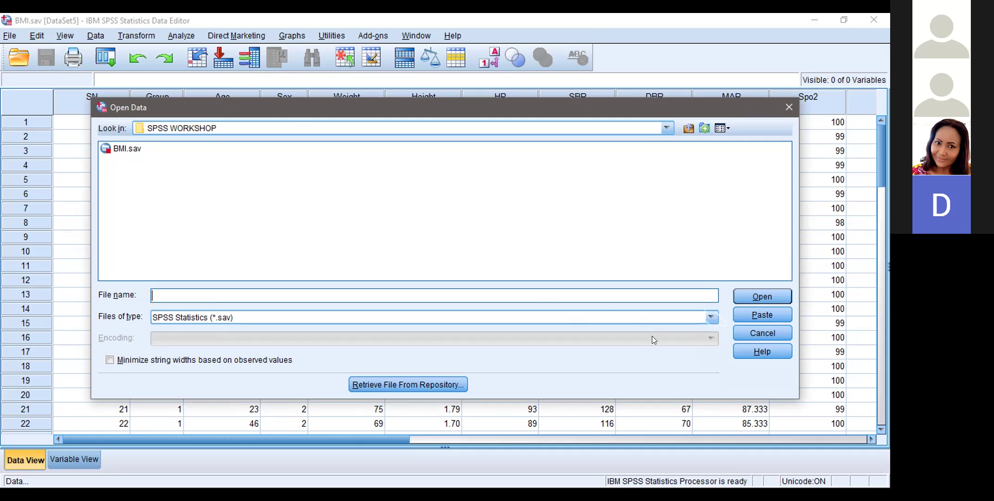
left_click(712, 317)
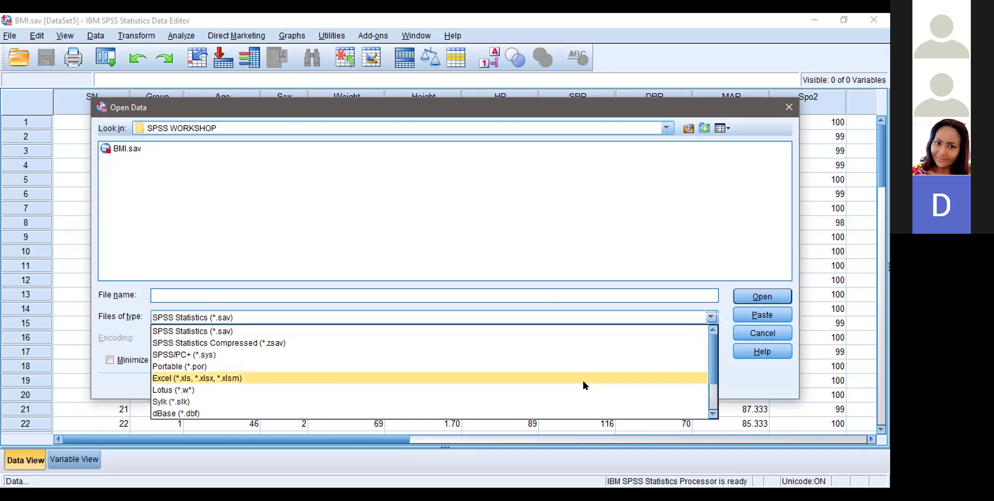
key("Up")
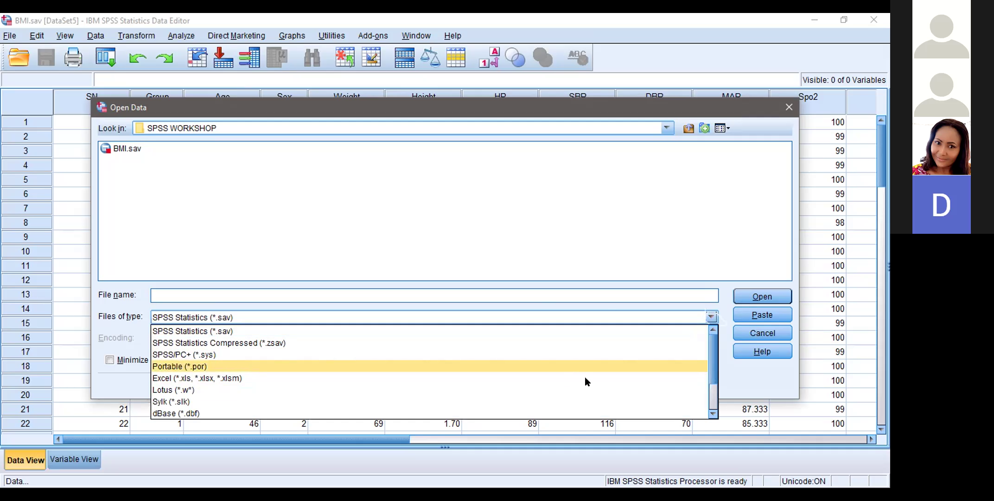
left_click(585, 378)
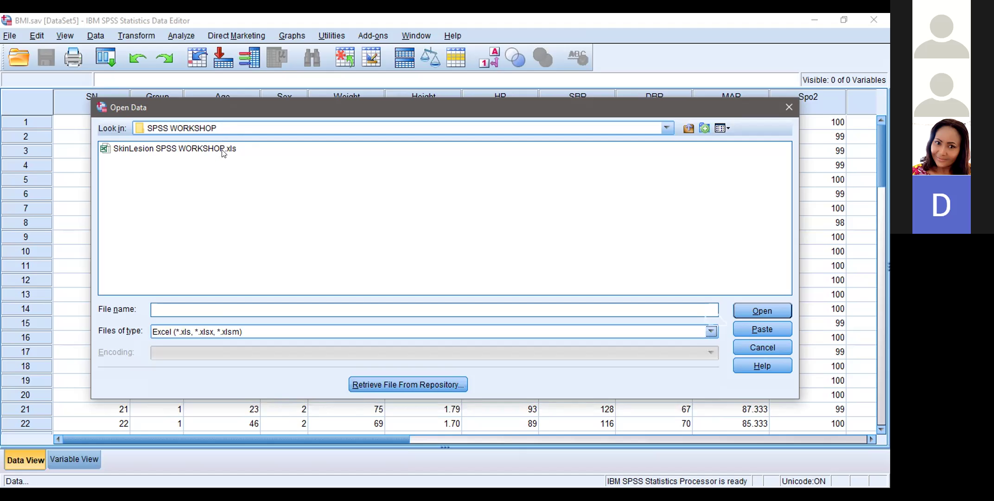
left_click(753, 313)
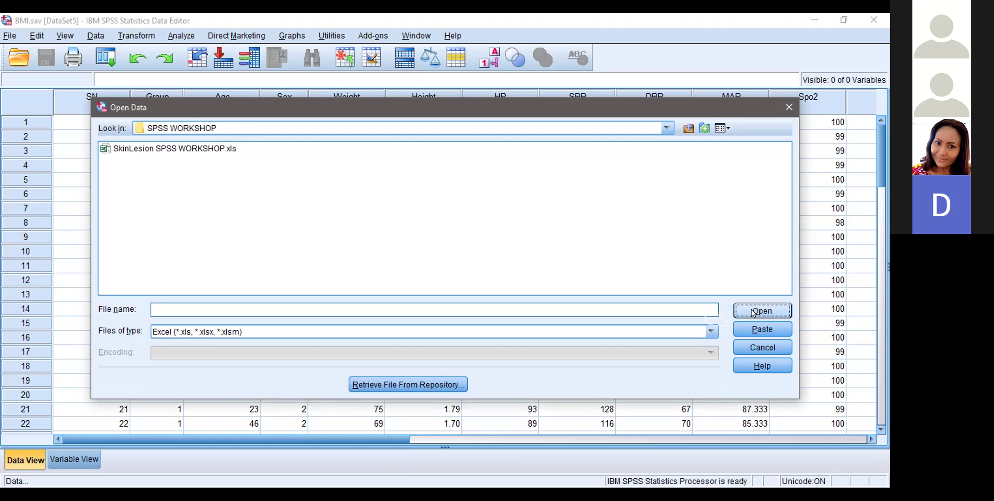
left_click(754, 313)
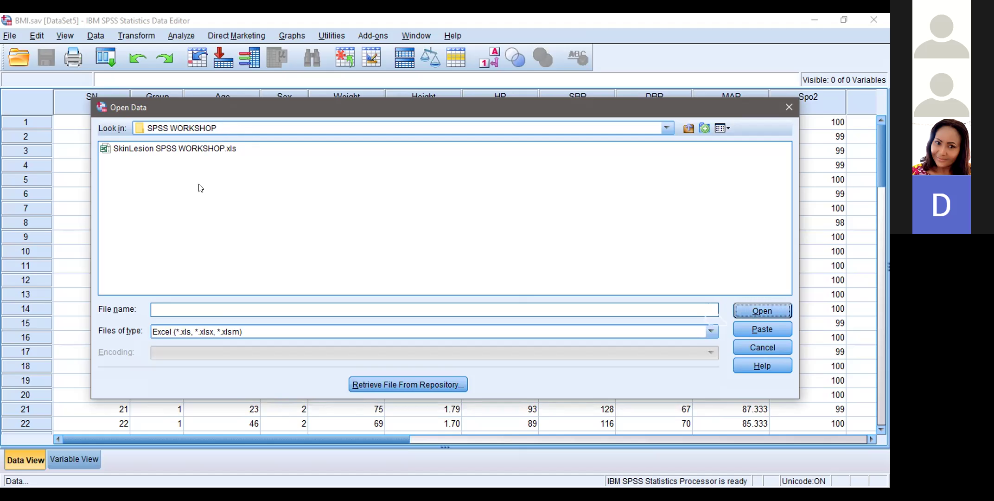
left_click(210, 149)
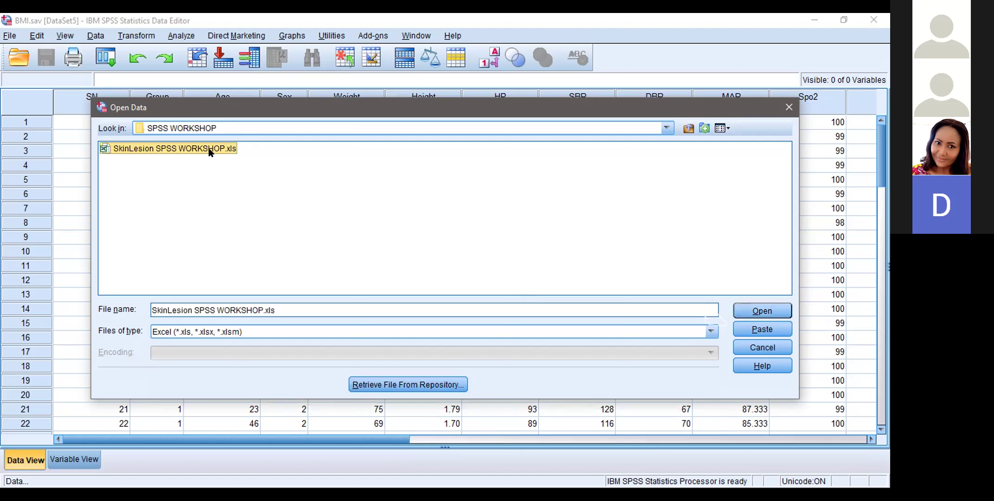
left_click(767, 312)
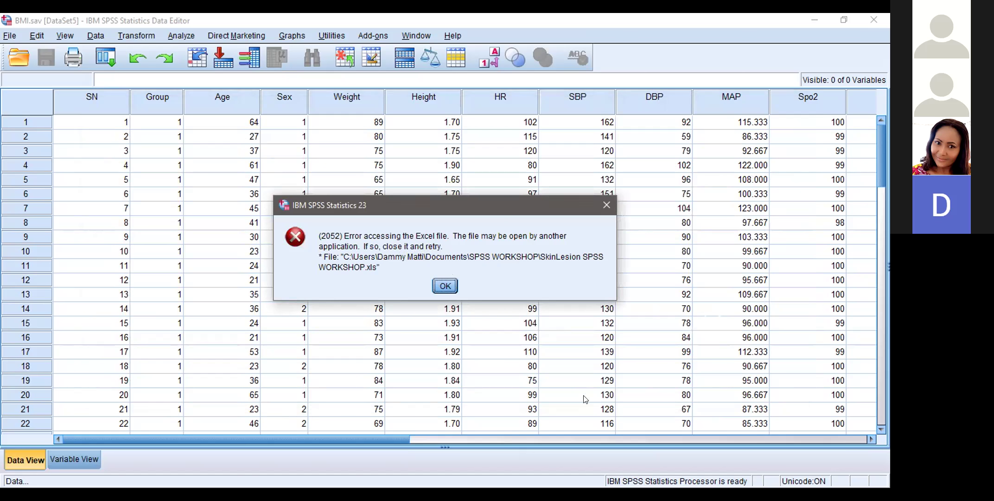
left_click(454, 286)
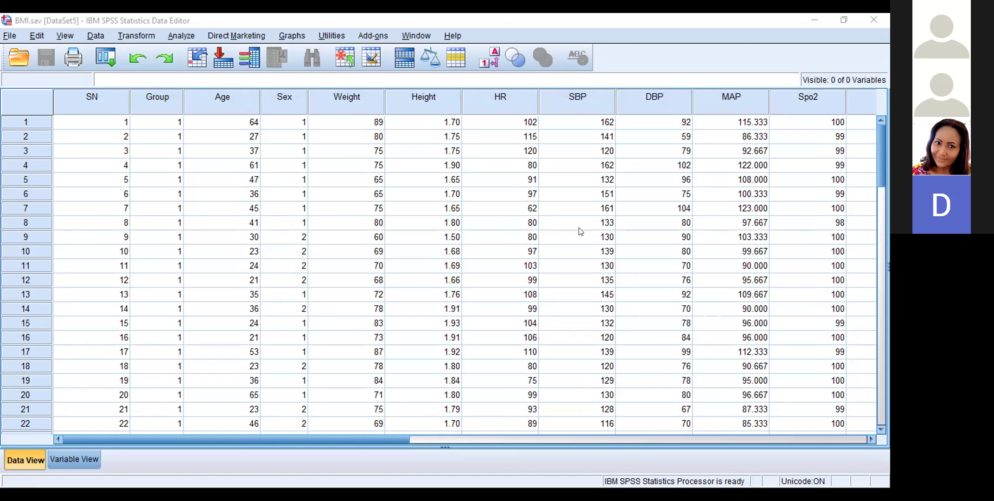
Try again to import SkinLesion SPSS WORKSHOP.xls from the SPSS WORKSHOP folder, with Excel (*.xls, *.xlsx, *.xlsm) as the file type.
left_click(10, 35)
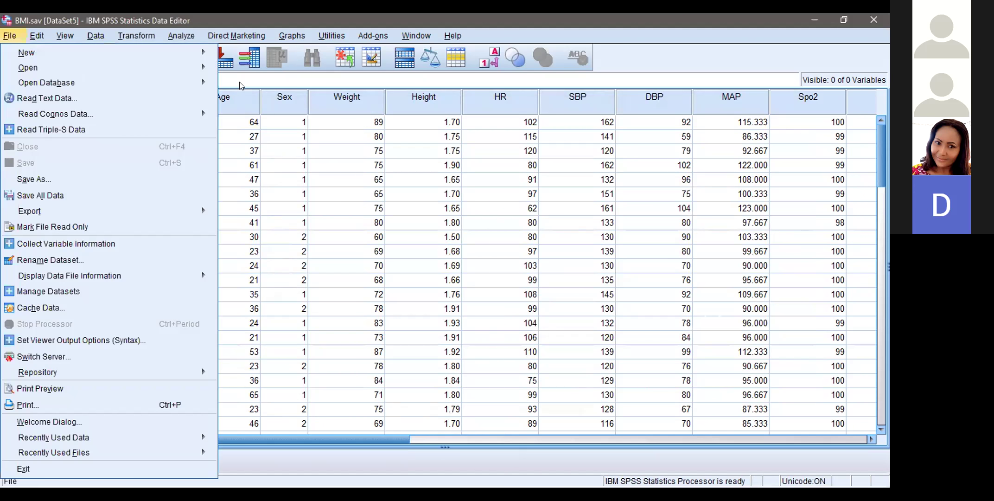
mouse_move(28, 67)
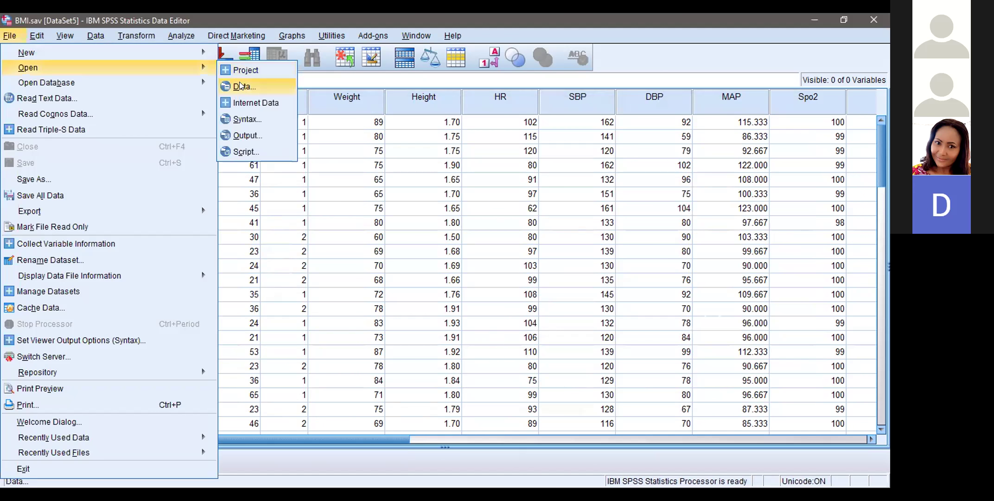
key("Return")
left_click(705, 318)
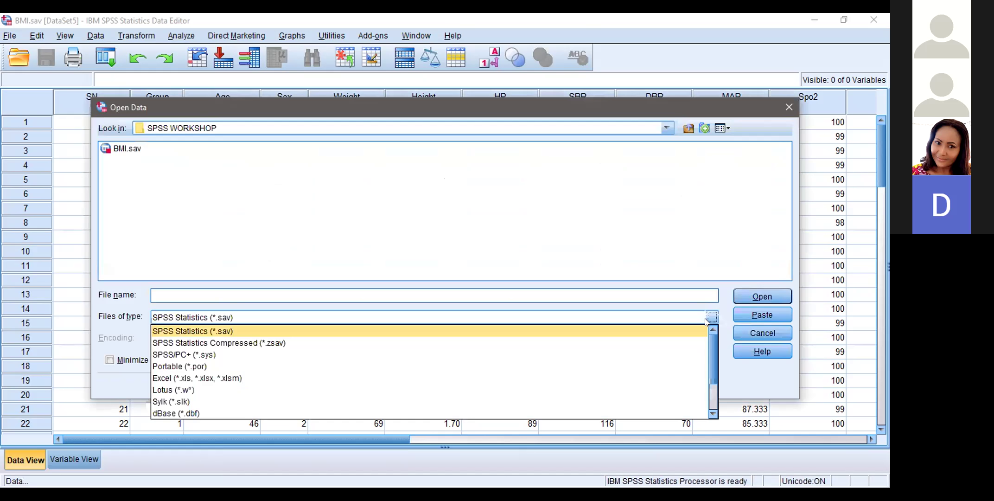
left_click(464, 375)
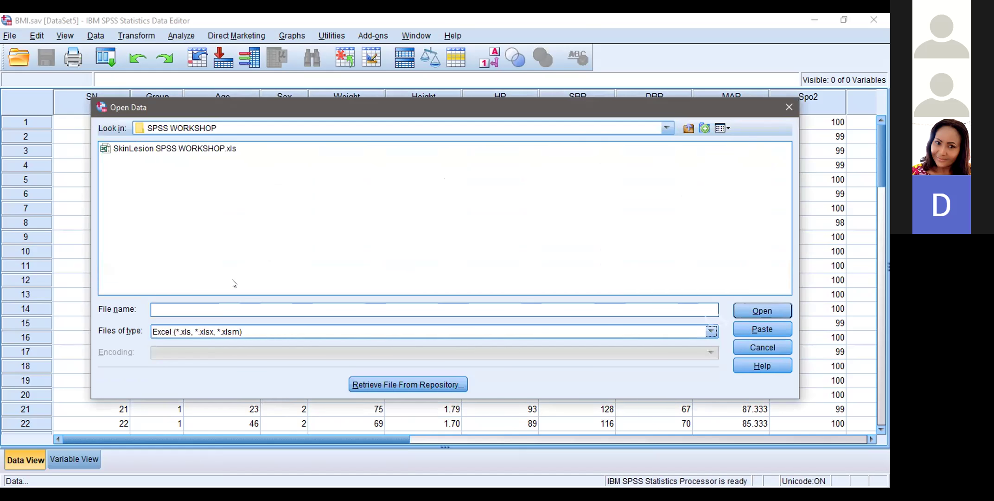
left_click(181, 202)
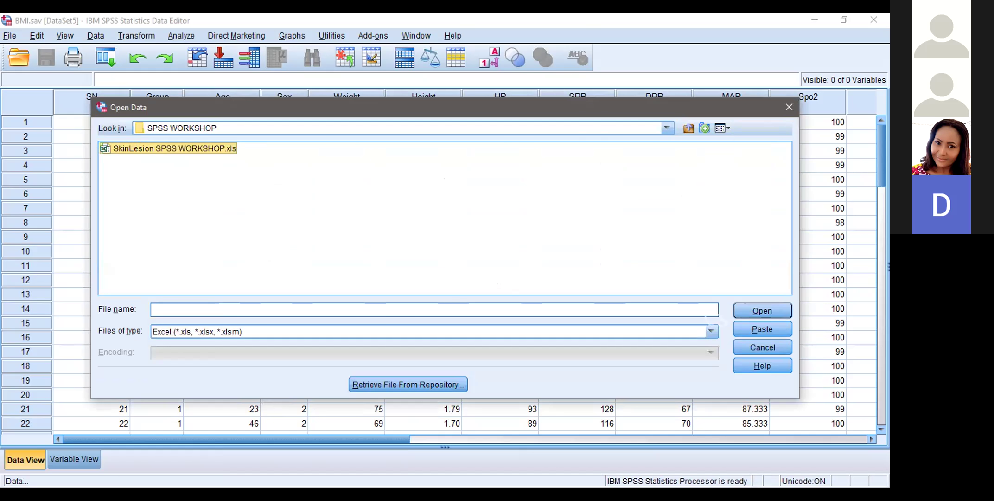
key("Return")
left_click(399, 310)
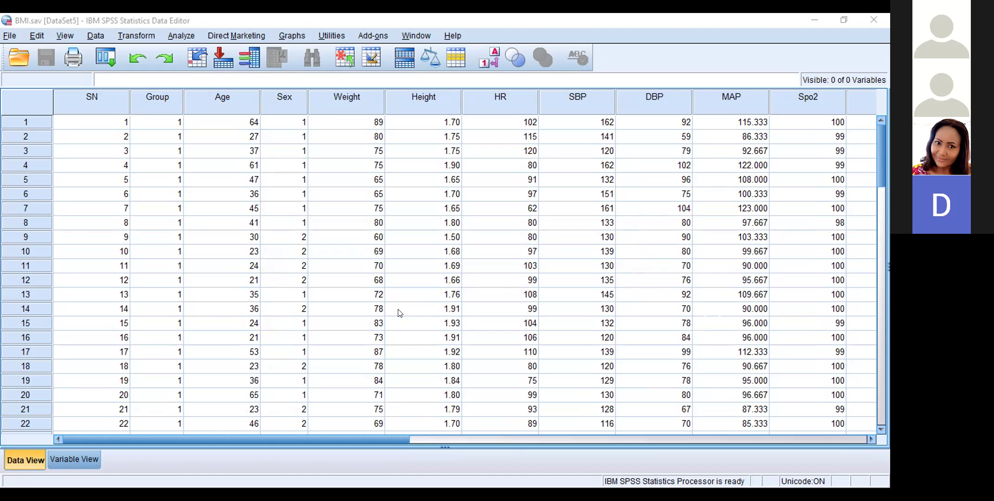
Start opening a data file and set the file type to Excel (*.xls, *.xlsx, *.xlsm) in the SPSS WORKSHOP folder.
key("ctrl+o")
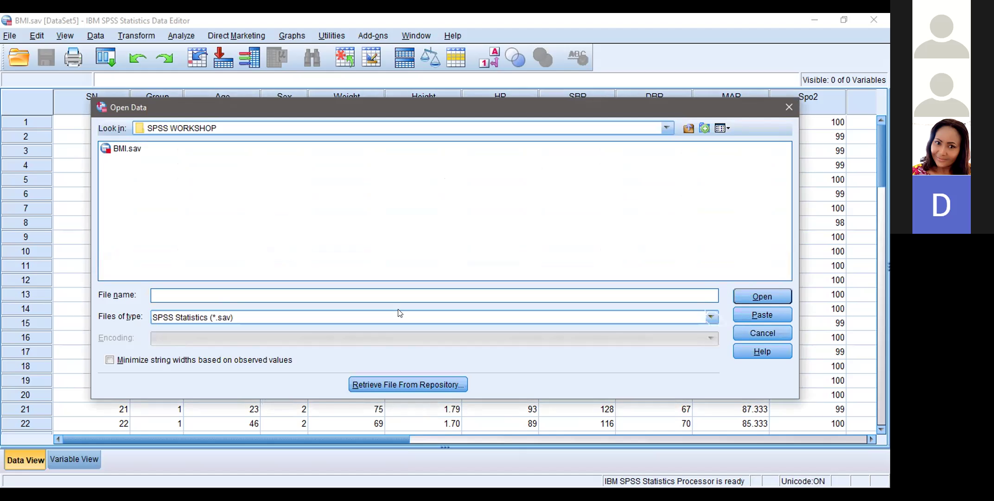
left_click(399, 313)
key("Down")
key("Down")
key("Down")
key("Down")
key("Down")
key("Up")
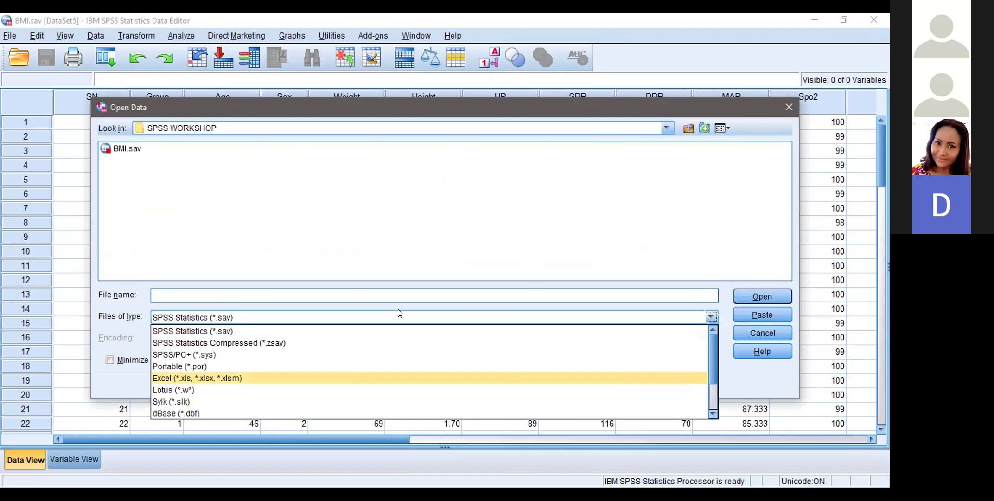
key("Return")
Import the SkinLesion [A1:H151] worksheet of SkinLesion SPSS WORKSHOP.xls, reading variable names from the first row of data.
key("shift+Tab")
key("shift+Tab")
key("Down")
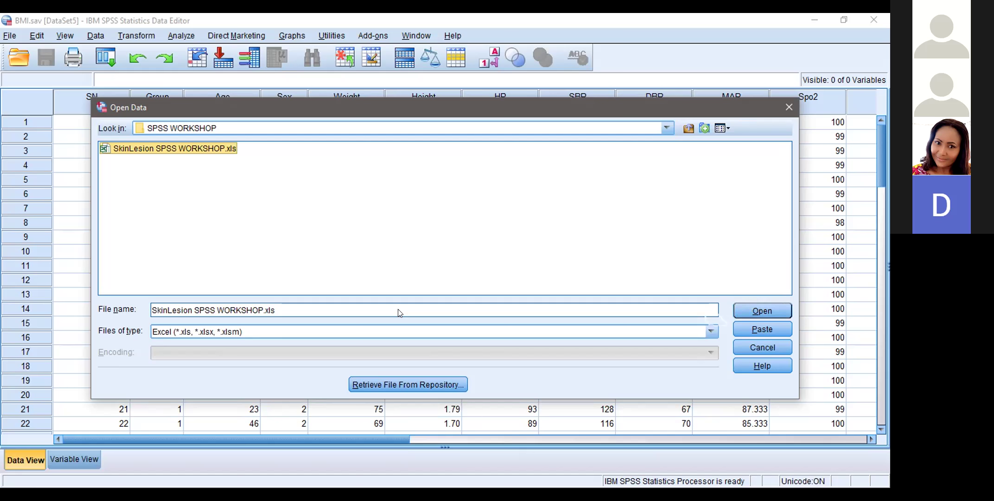
key("Tab")
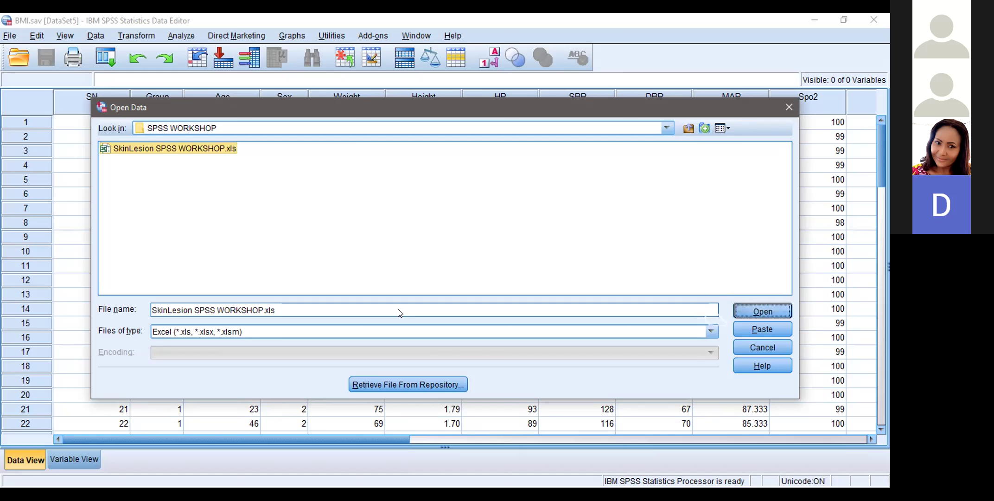
key("Return")
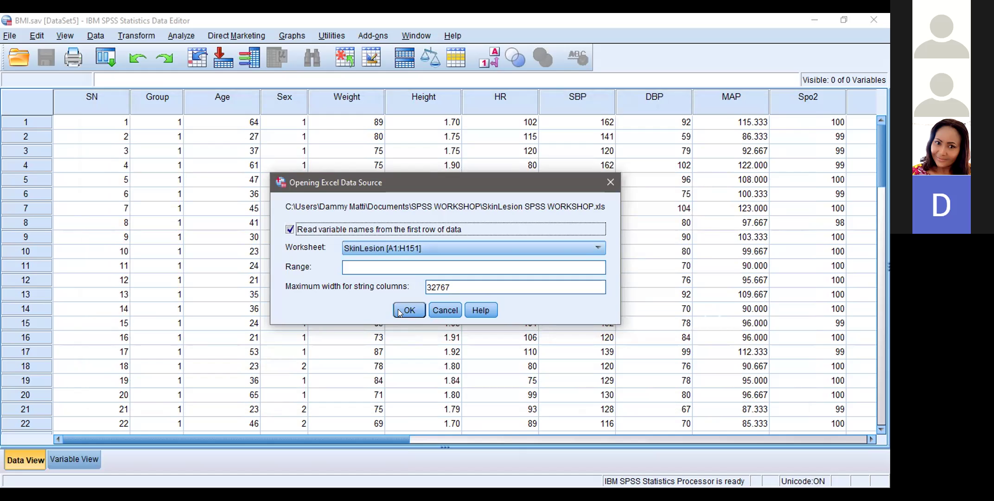
left_click(397, 309)
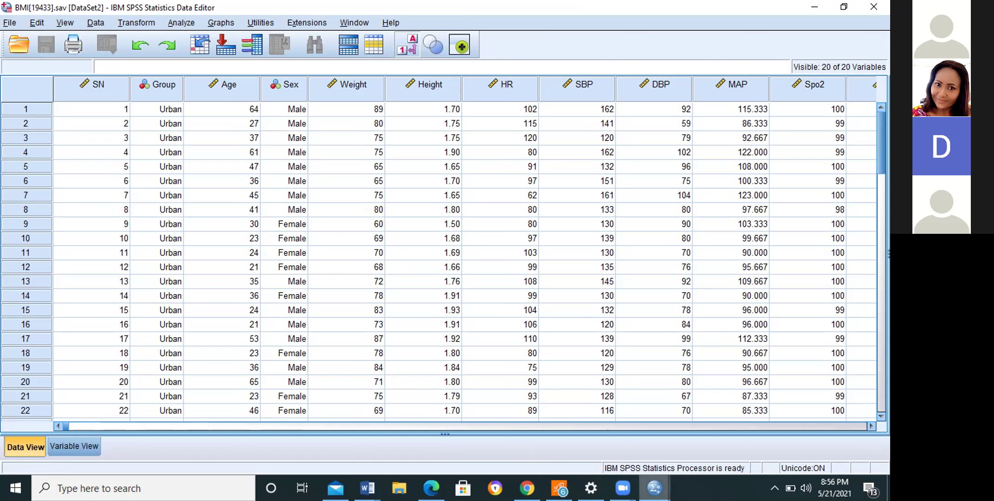
left_click(775, 488)
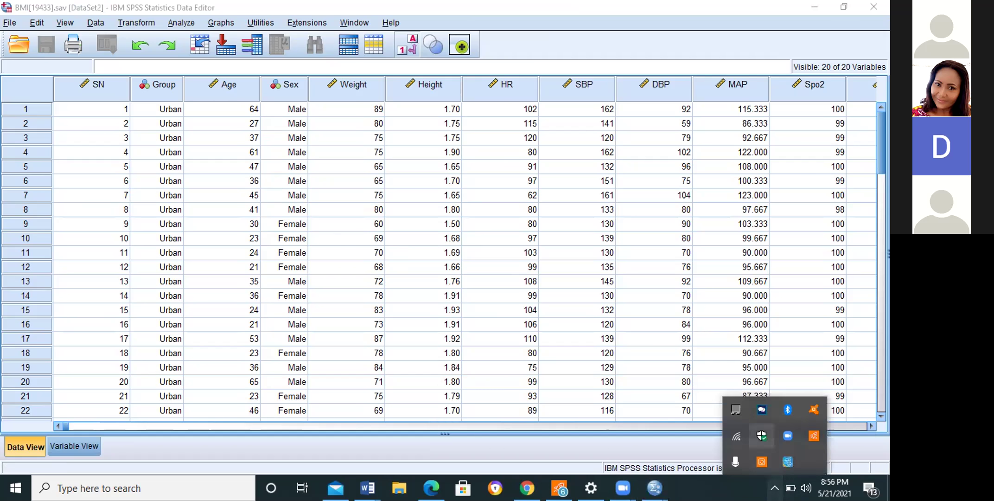
left_click(654, 488)
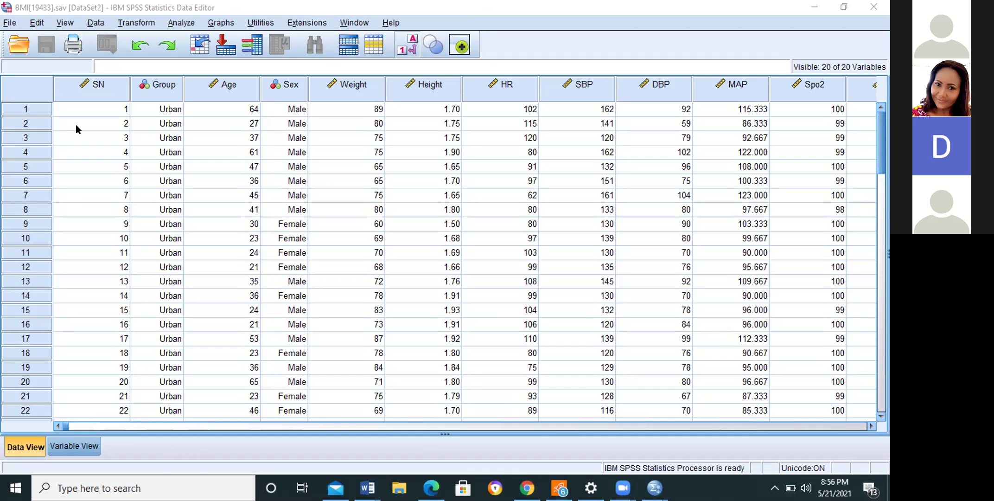
left_click(65, 110)
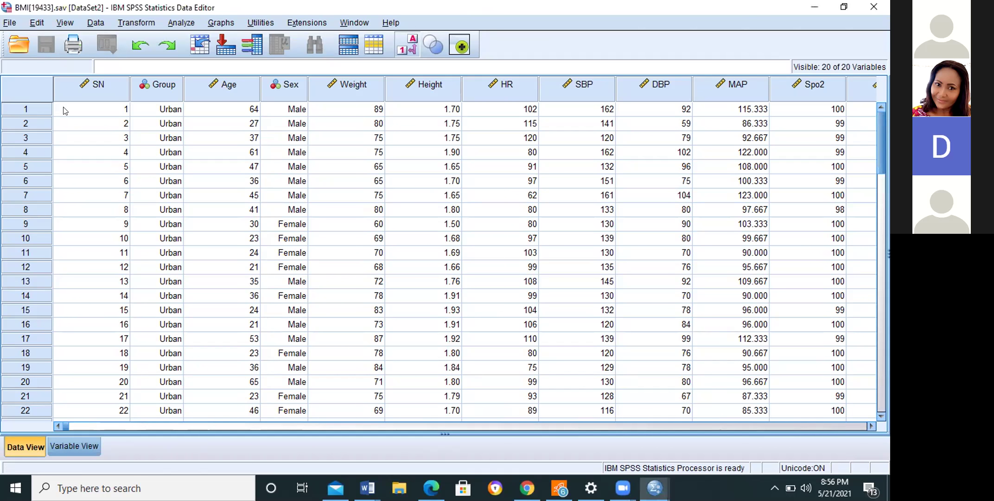
Start opening a data file and switch the lookup location from Documents to Desktop.
key("alt+f")
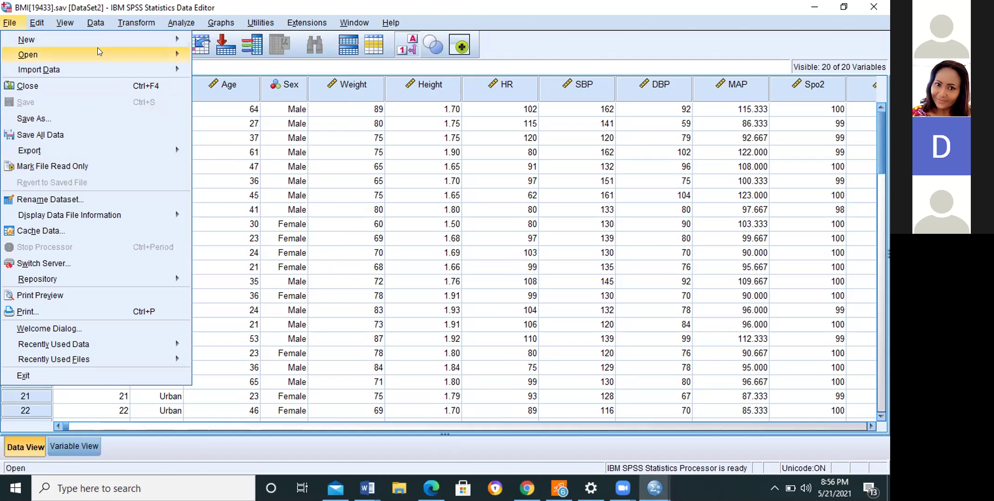
mouse_move(149, 59)
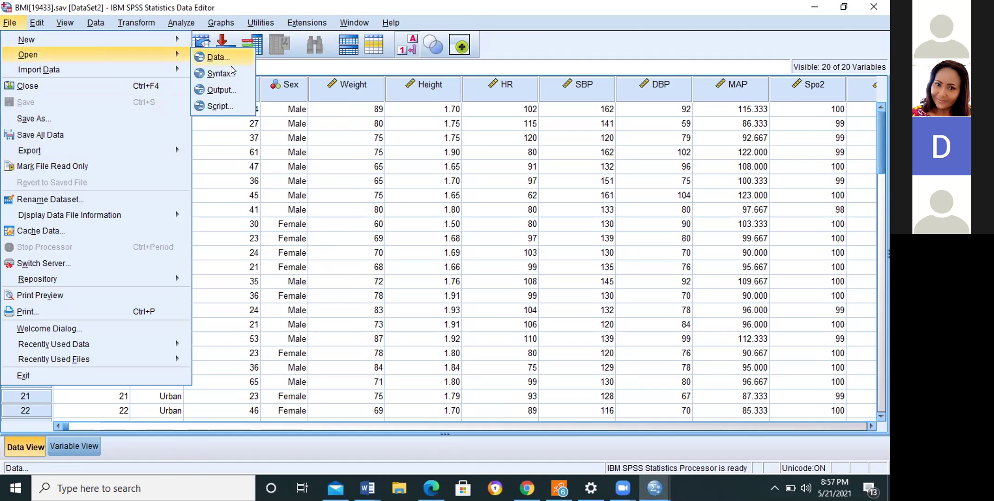
left_click(244, 60)
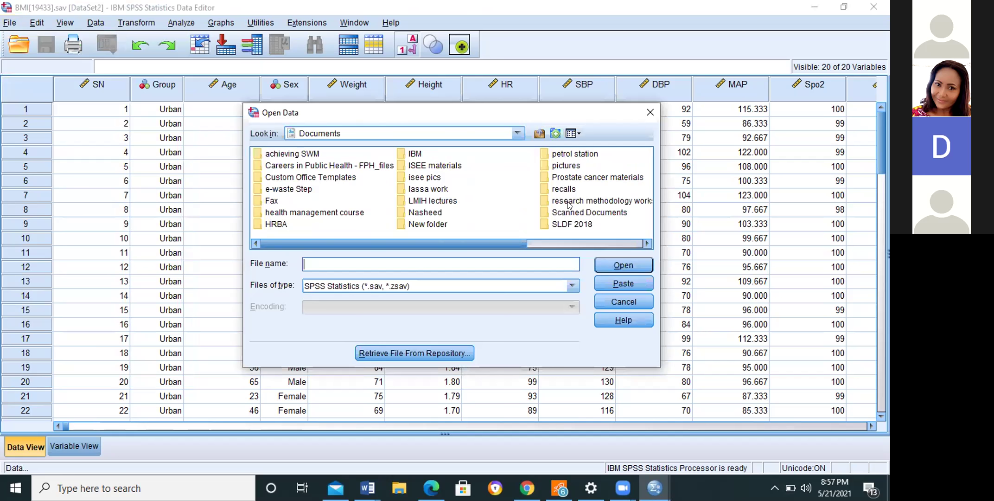
scroll(279, 198, "right", 1)
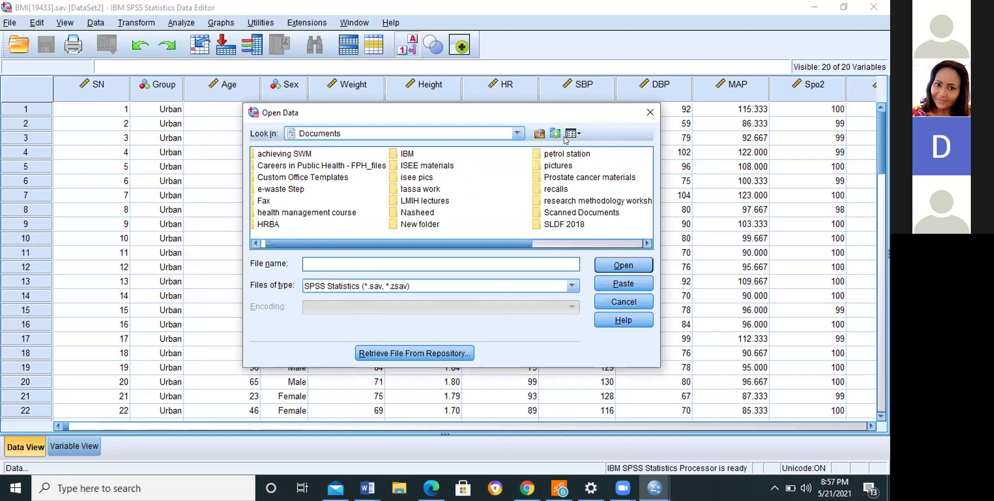
scroll(382, 156, "right", 1)
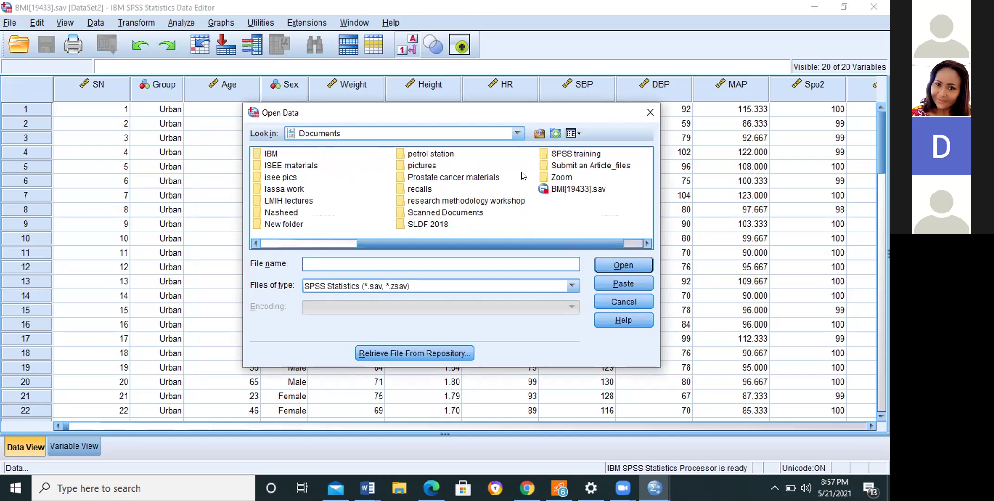
scroll(524, 186, "left", 1)
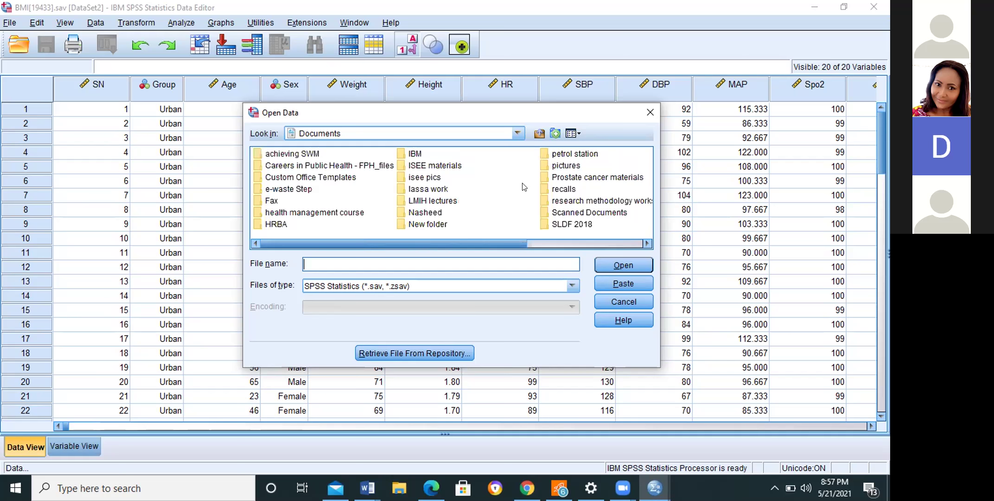
left_click(517, 133)
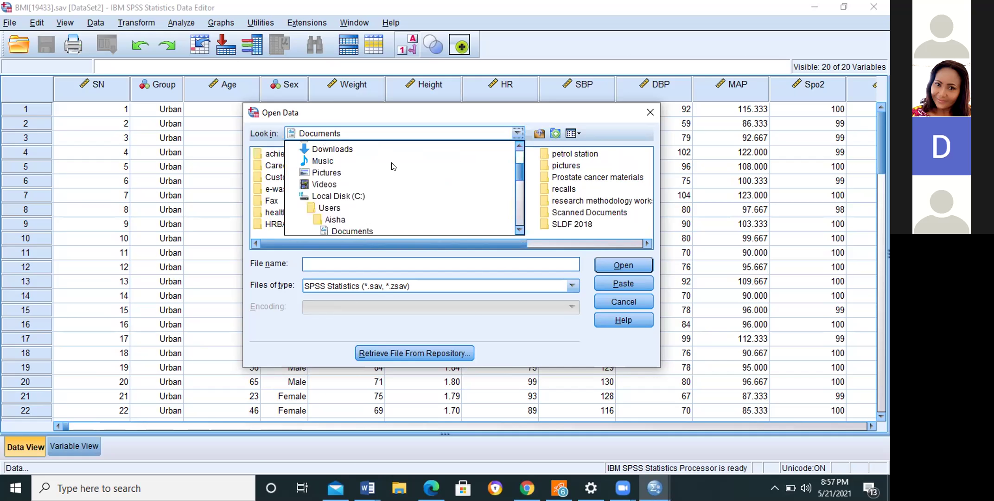
scroll(393, 166, "up", 1)
left_click(393, 158)
scroll(349, 235, "down", 2)
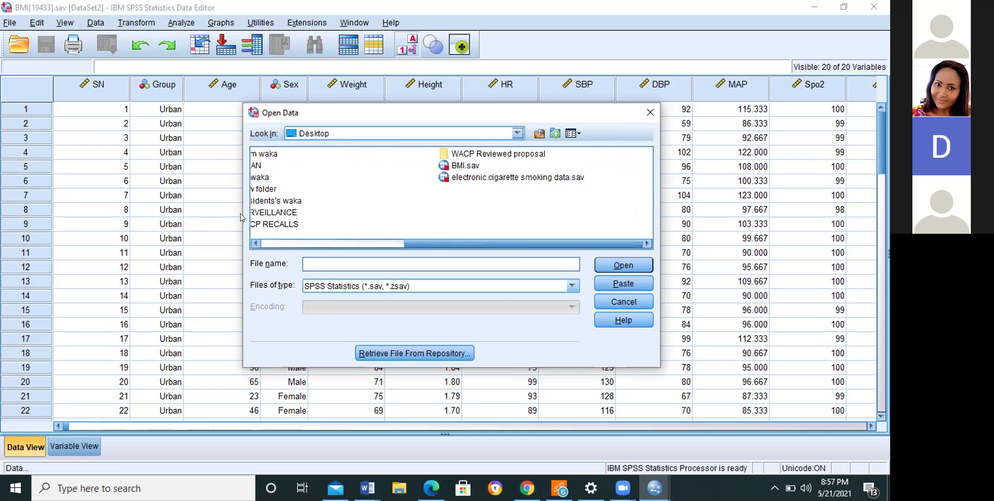
Look through the Desktop contents and set the file type to Excel (*.xls, *.xlsx, *.xlsm).
left_click(254, 244)
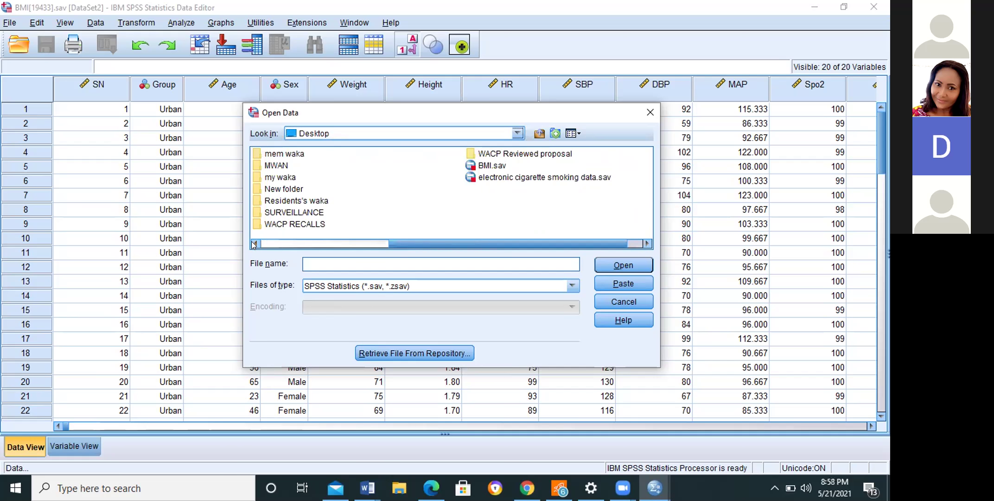
left_click(253, 243)
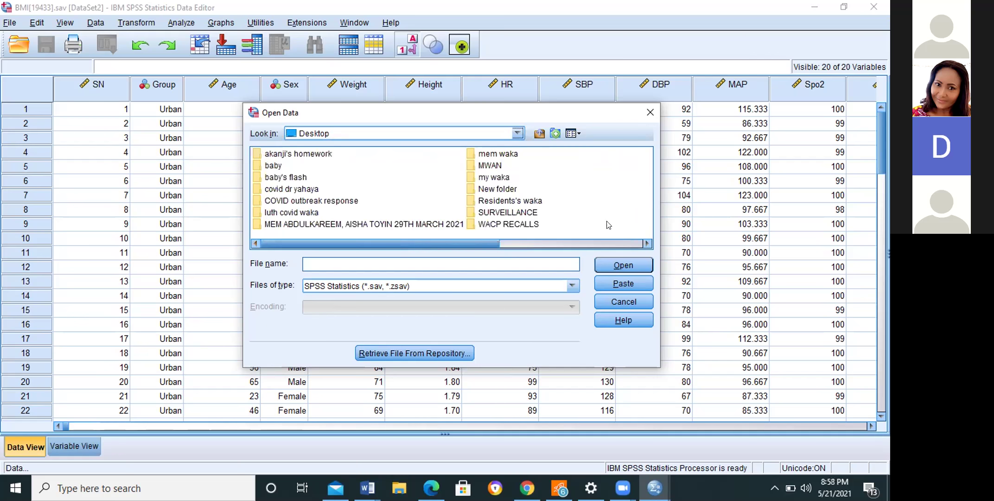
left_click(649, 244)
left_click(649, 243)
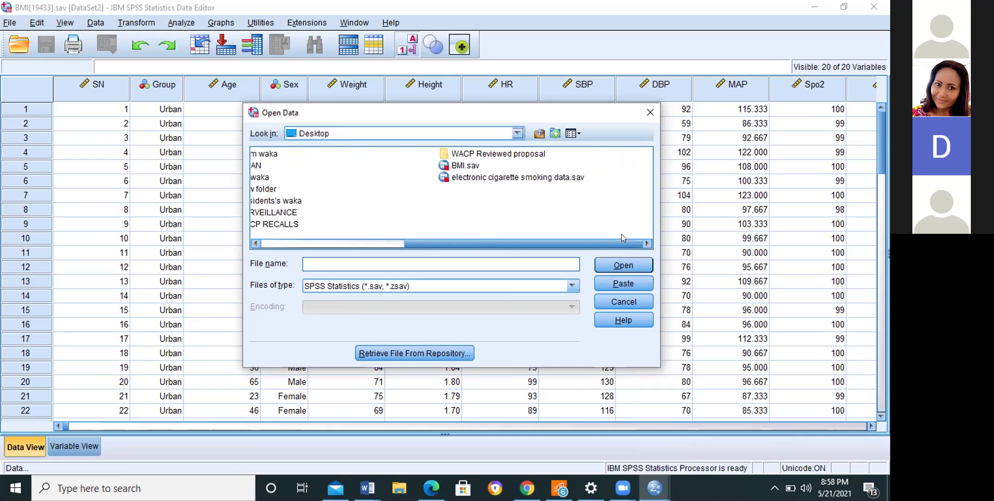
scroll(603, 244, "left", 1)
scroll(570, 288, "left", 1)
scroll(570, 287, "right", 1)
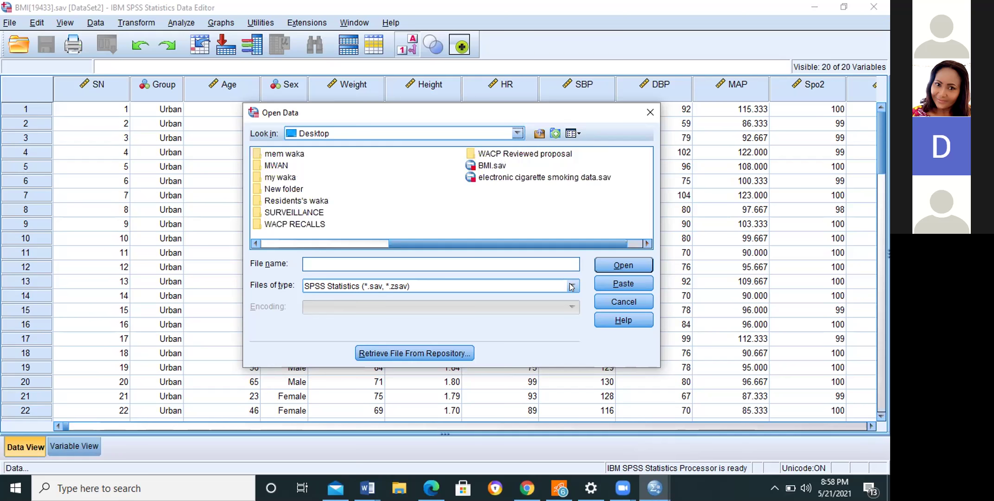
left_click(572, 286)
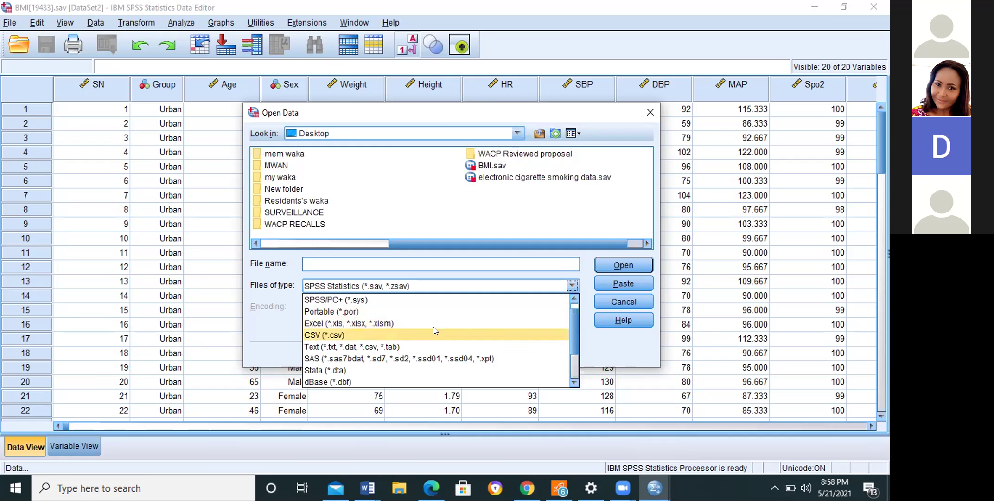
left_click(433, 327)
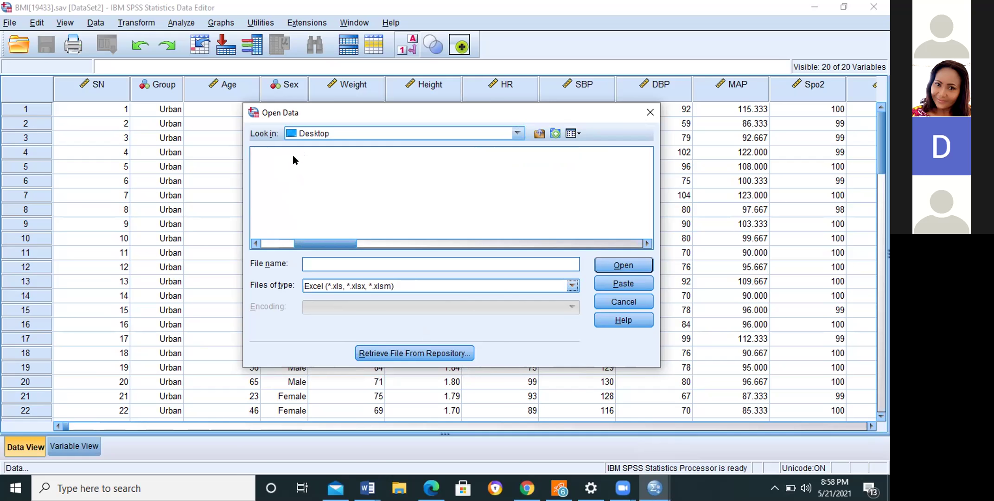
Import the SkinLesion [A1:H151] worksheet from SkinLesion.xls on the Desktop, with variable names read from the first row.
left_click(646, 243)
scroll(274, 161, "up", 1)
left_click(302, 189)
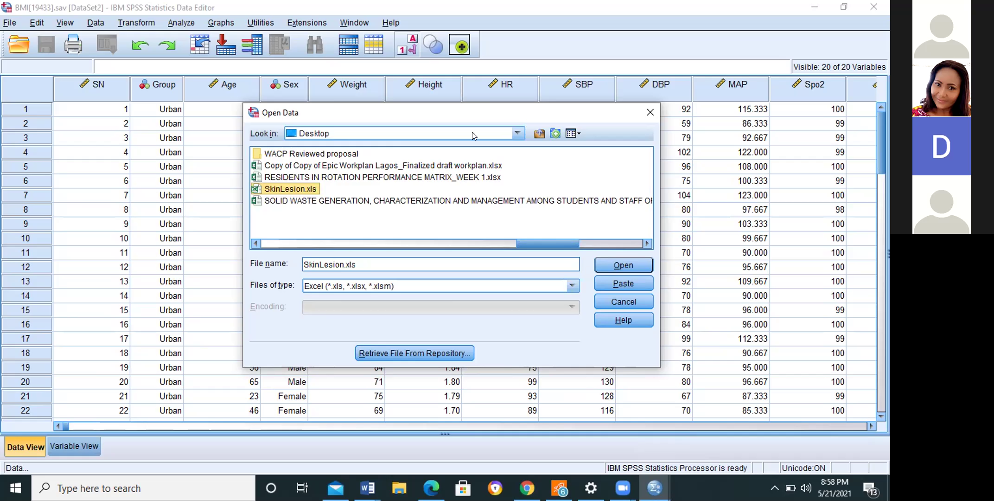
left_click(623, 264)
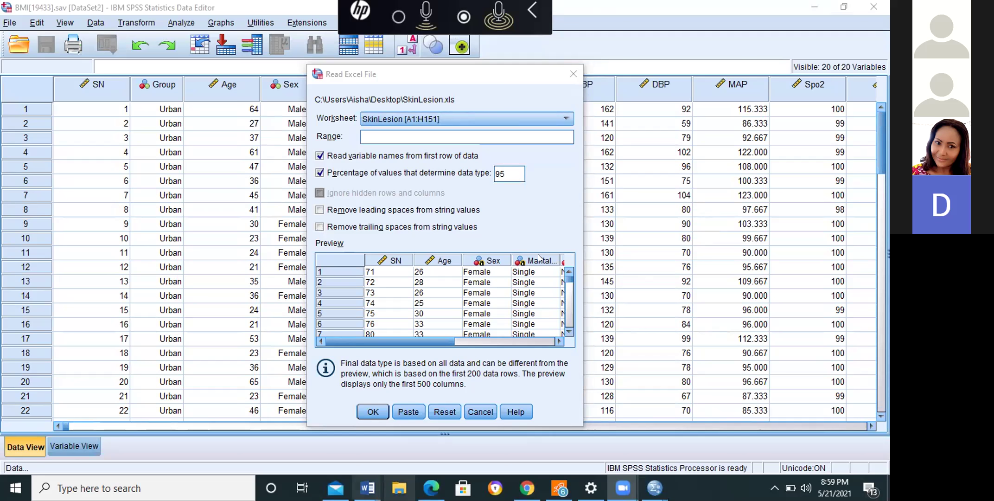
left_click(370, 410)
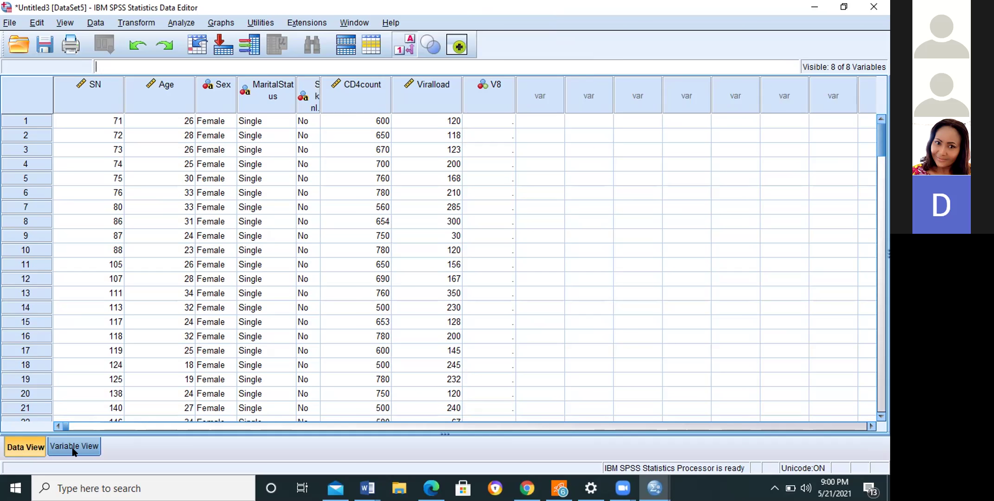
Start saving the imported dataset under a new name in Documents, entering Skin lesion as the file name.
left_click(10, 24)
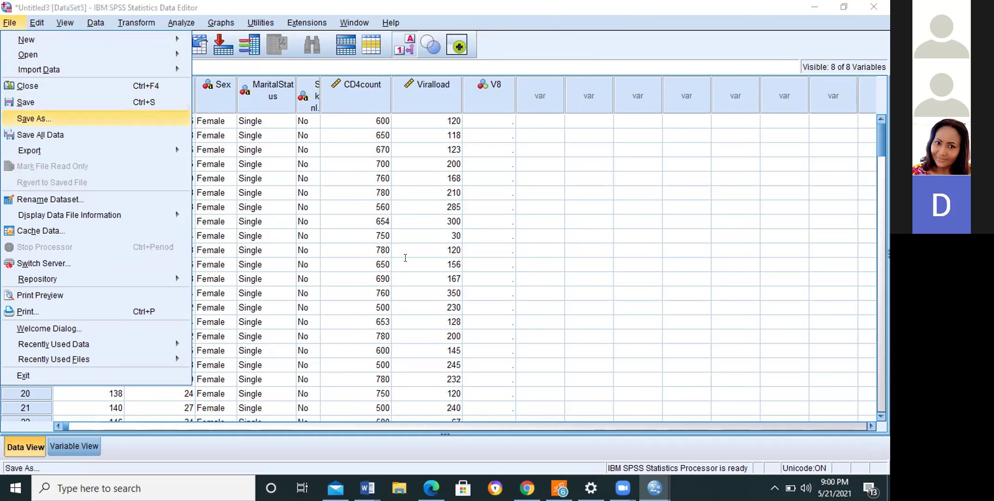
key("Return")
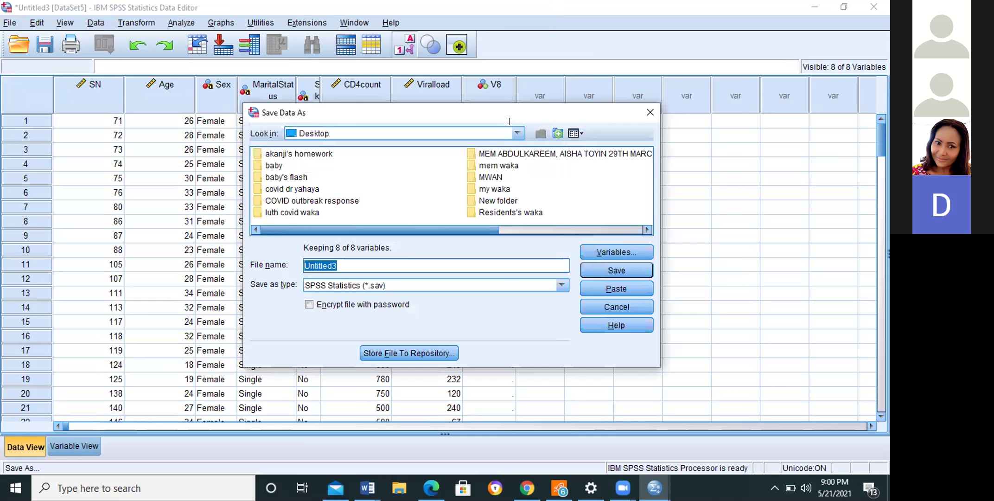
key("F4")
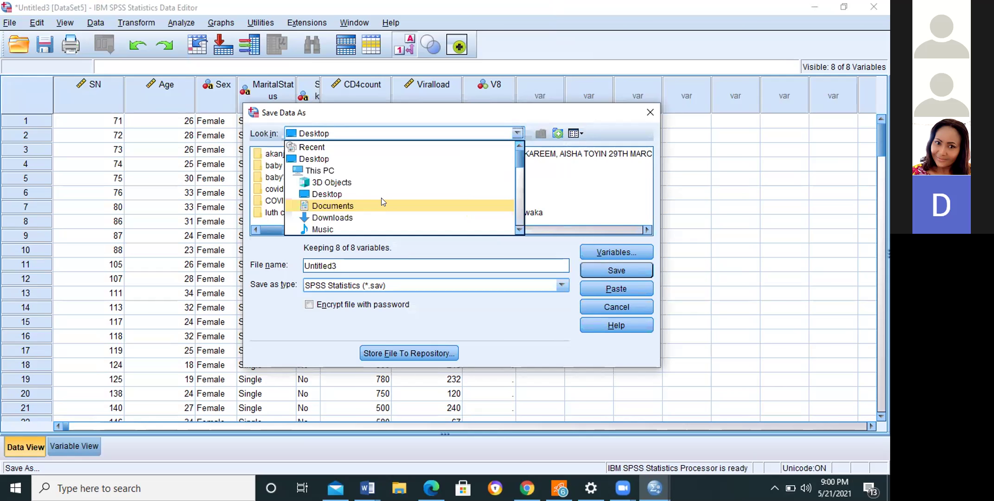
left_click(381, 202)
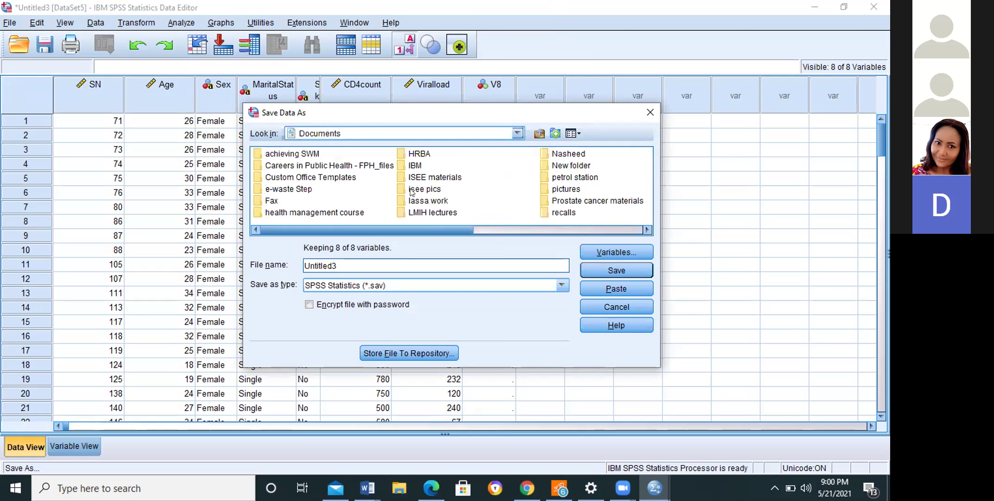
left_click(389, 267)
key("BackSpace")
key("BackSpace")
key("BackSpace")
key("BackSpace")
key("BackSpace")
key("BackSpace")
key("BackSpace")
key("BackSpace")
key("BackSpace")
type("Skin lesion")
Choose the SPSS training folder inside Documents and save the dataset there as an SPSS Statistics (*.sav) file.
scroll(414, 192, "down", 1)
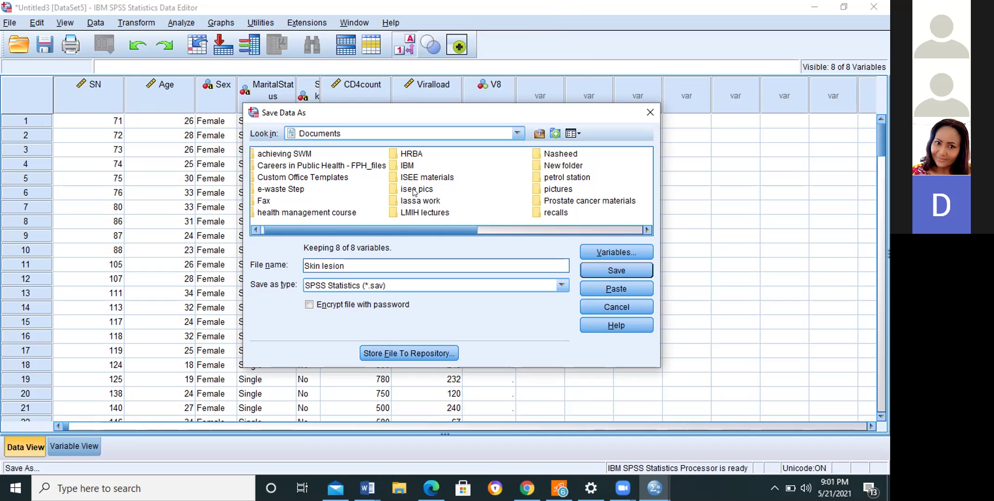
scroll(414, 191, "right", 3)
left_click(445, 188)
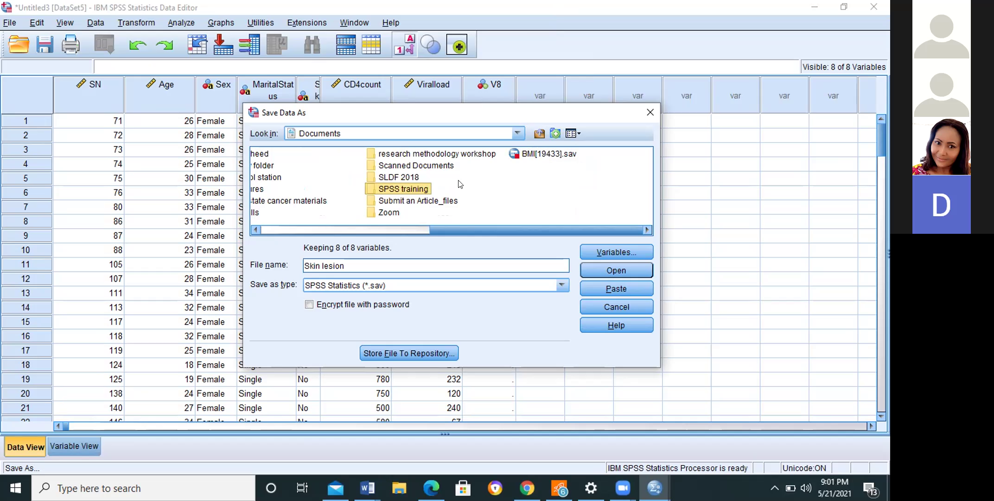
left_click(420, 191)
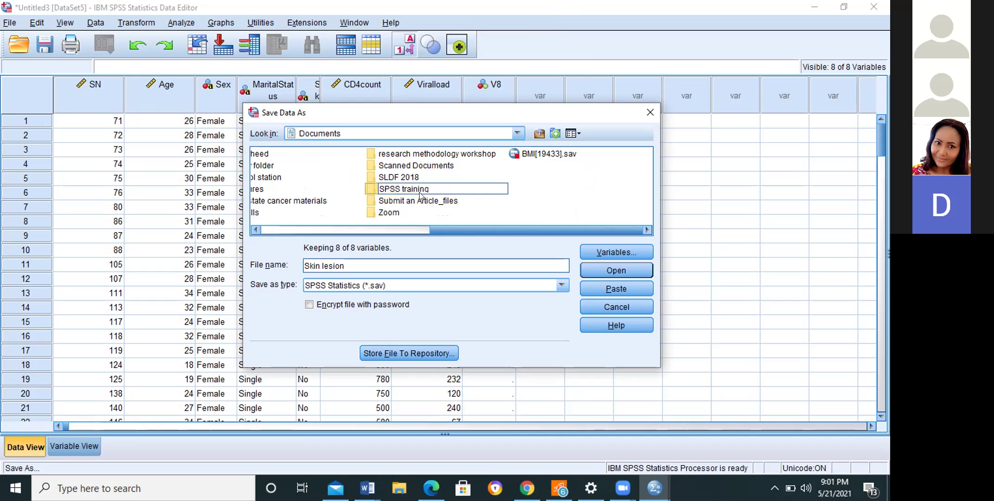
left_click(355, 186)
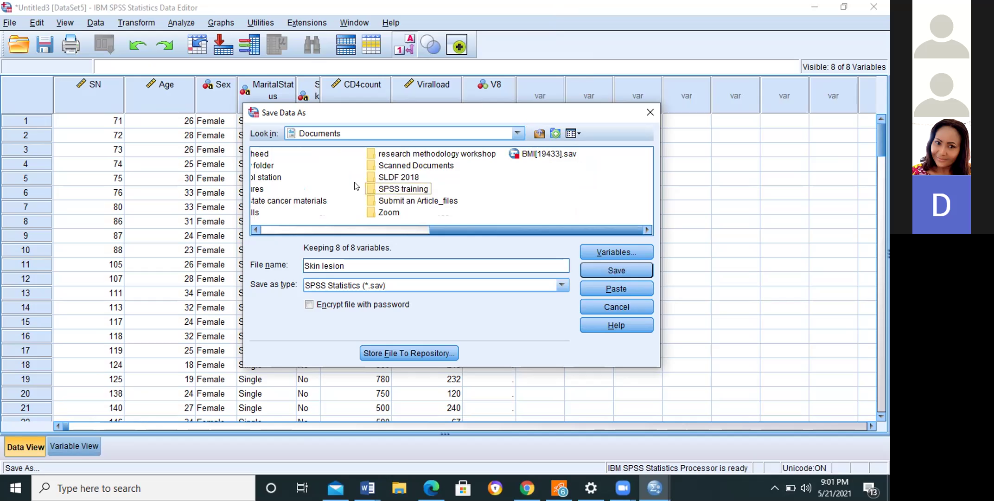
key("Down")
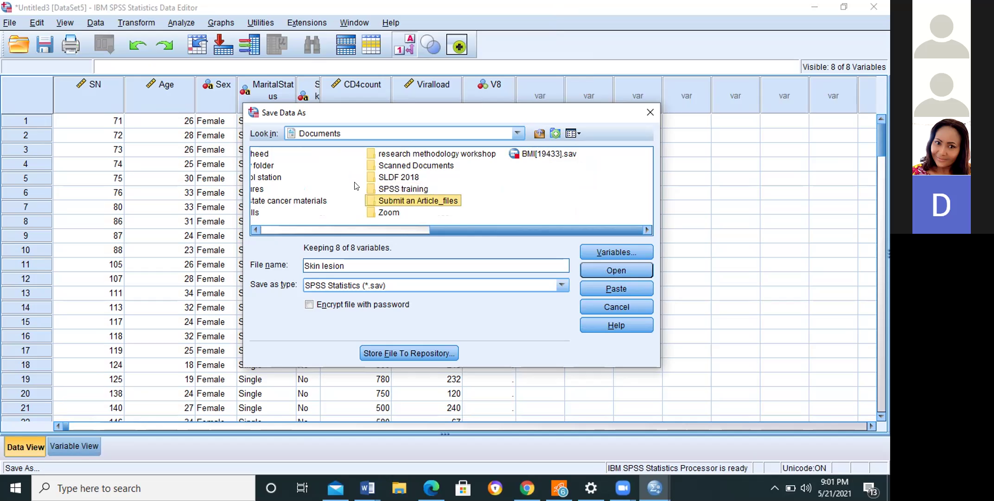
double_click(381, 187)
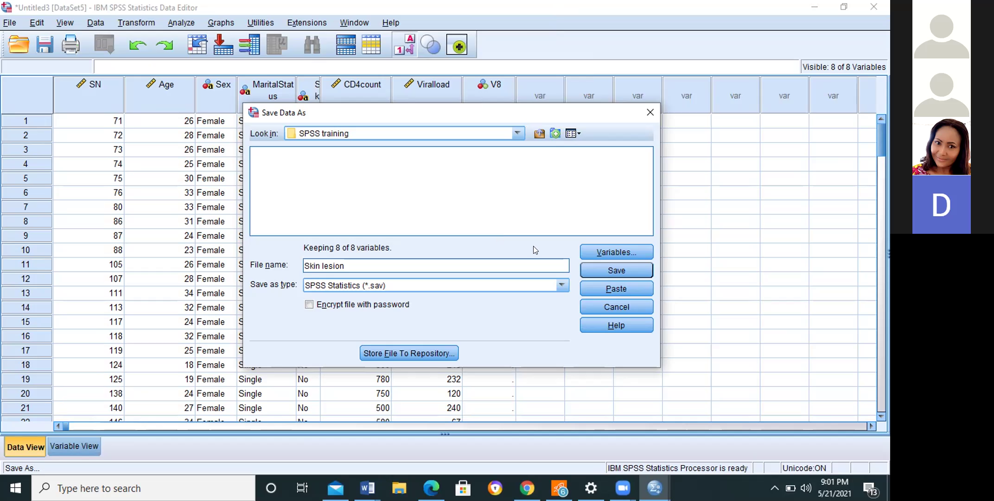
left_click(591, 268)
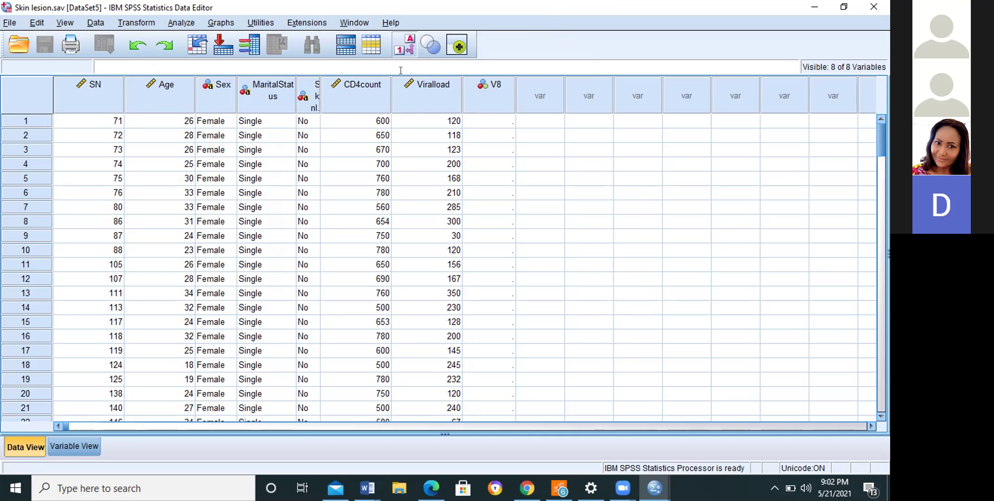
Look through the file types that can be opened and the source formats available for importing data.
left_click(7, 23)
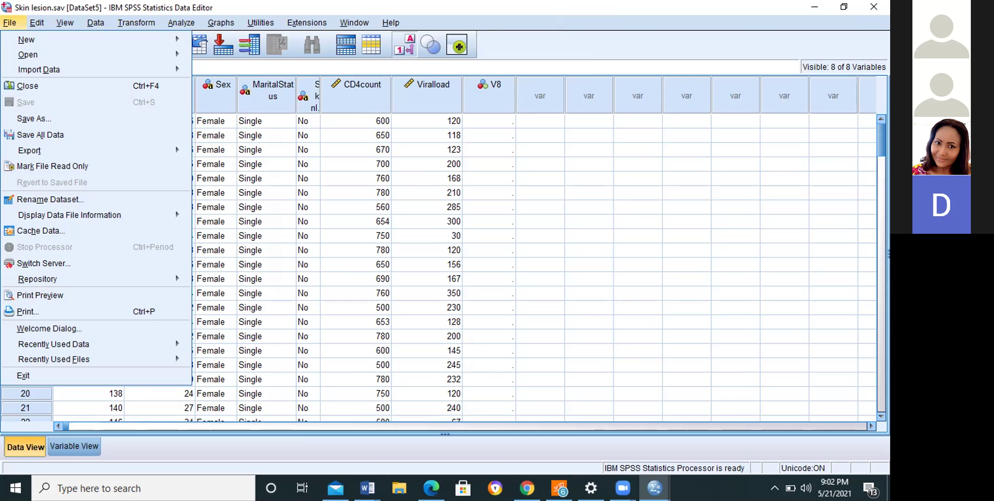
mouse_move(623, 488)
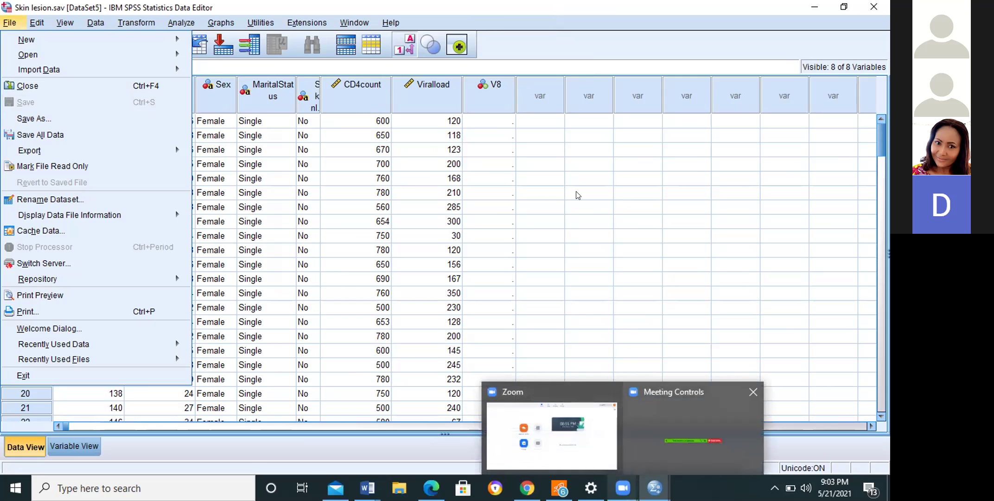
key("o")
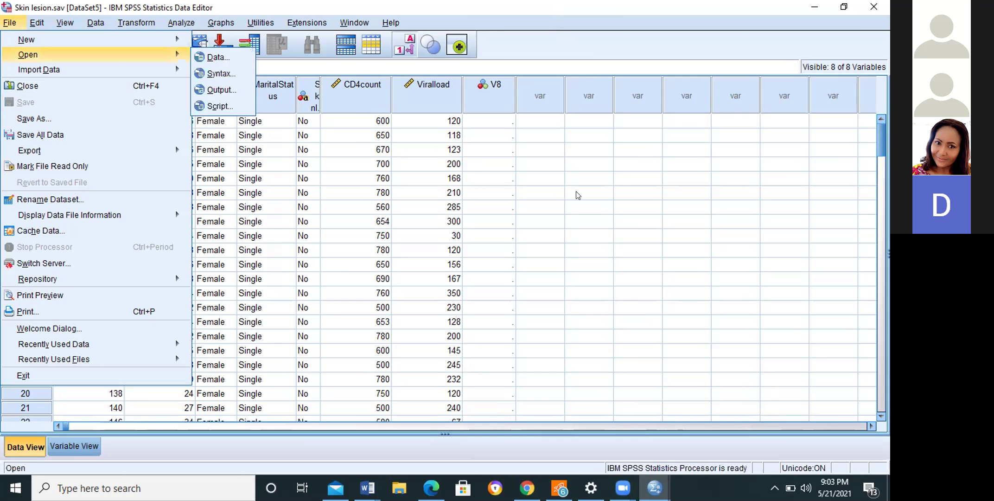
key("Left")
key("Down")
key("Right")
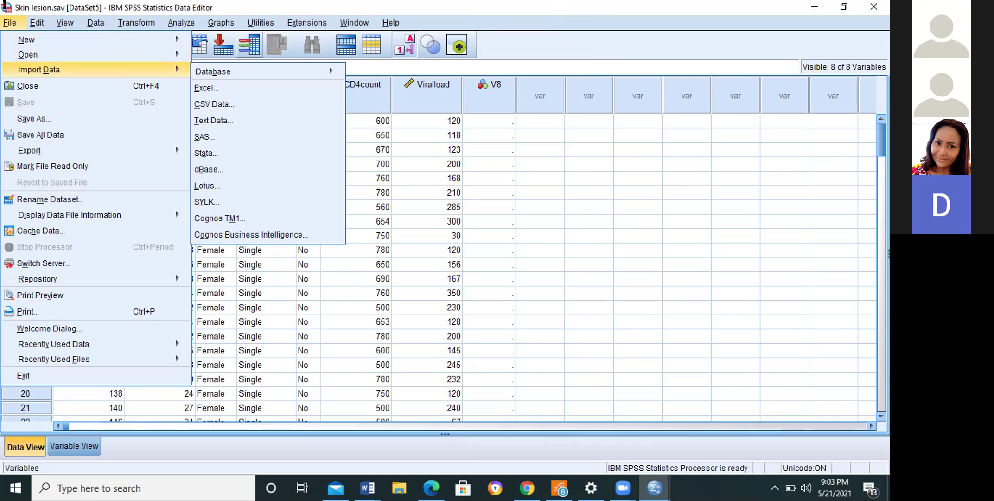